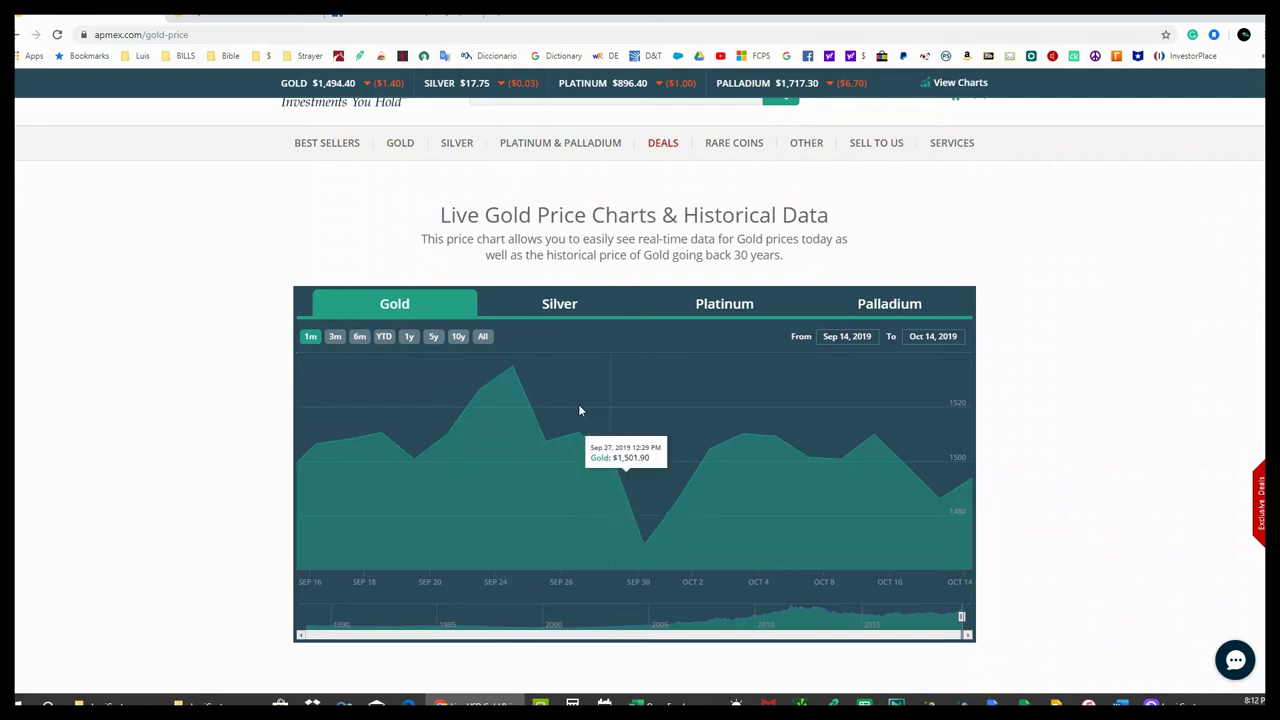
# - Show gold's full price history on the chart, and set the 1 oz troy pure gold price to 328 in the Excel sheet
pyautogui.click(482, 338)
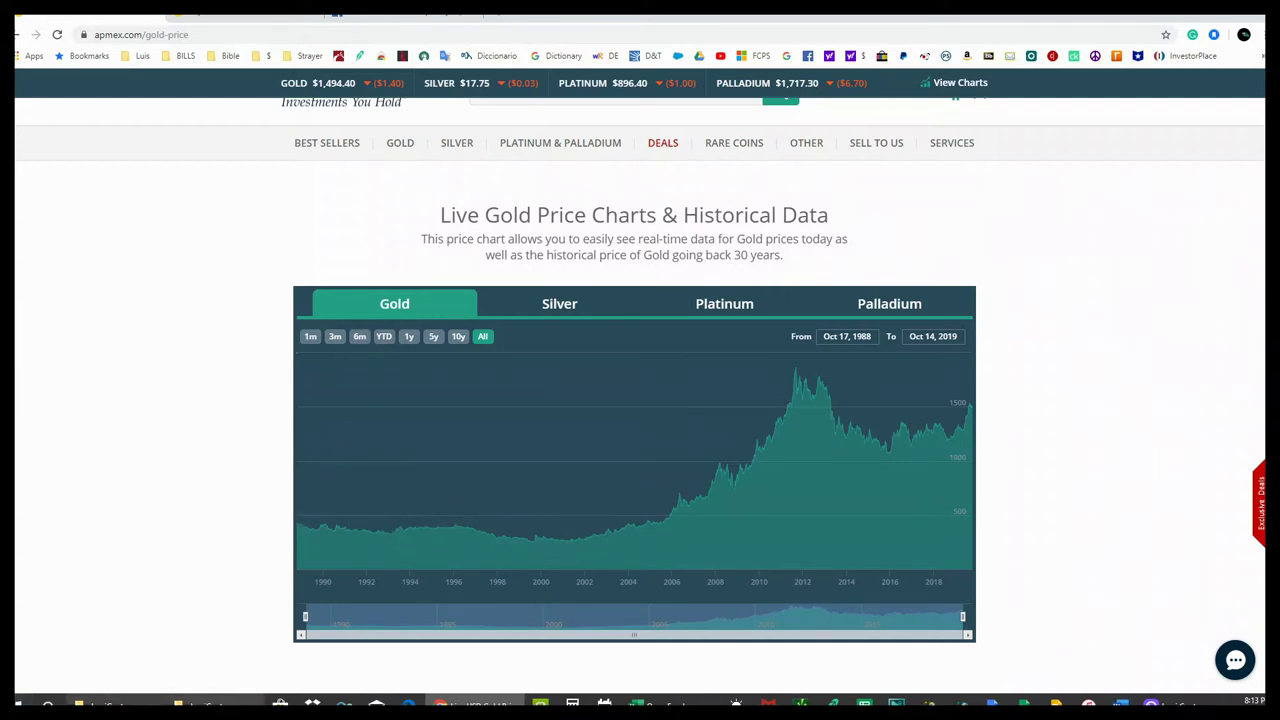
pyautogui.click(636, 704)
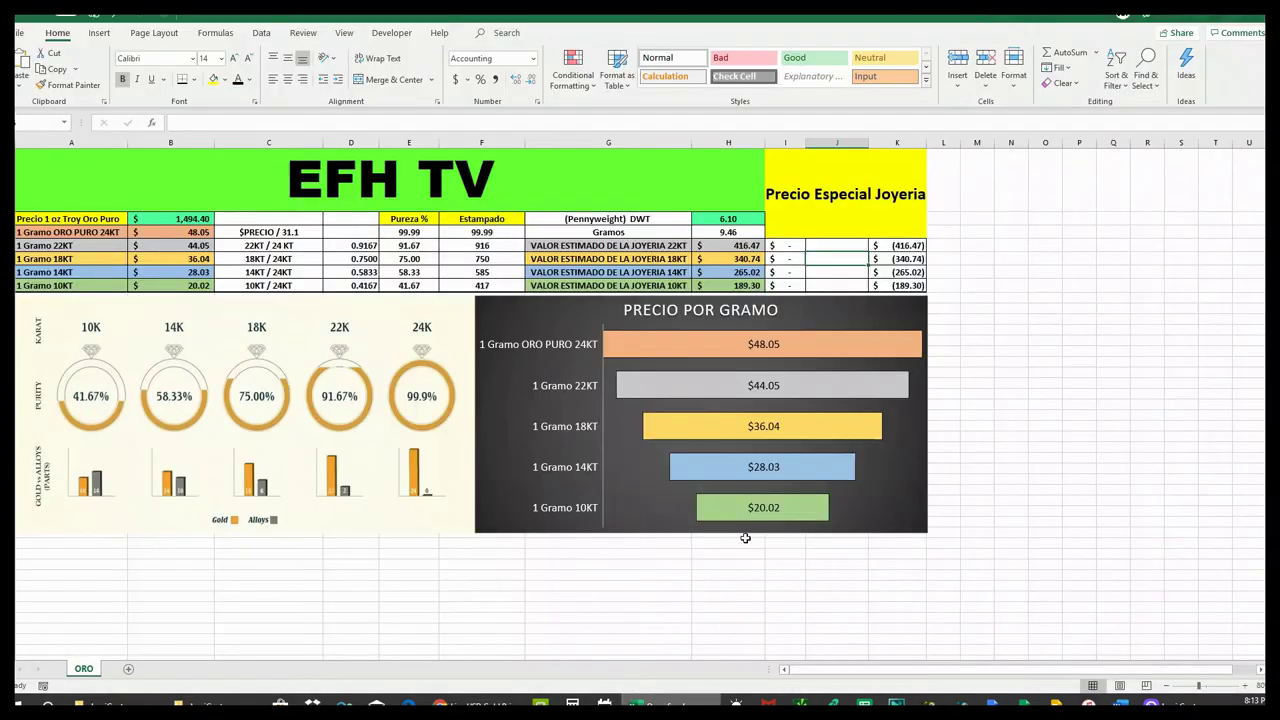
pyautogui.click(186, 219)
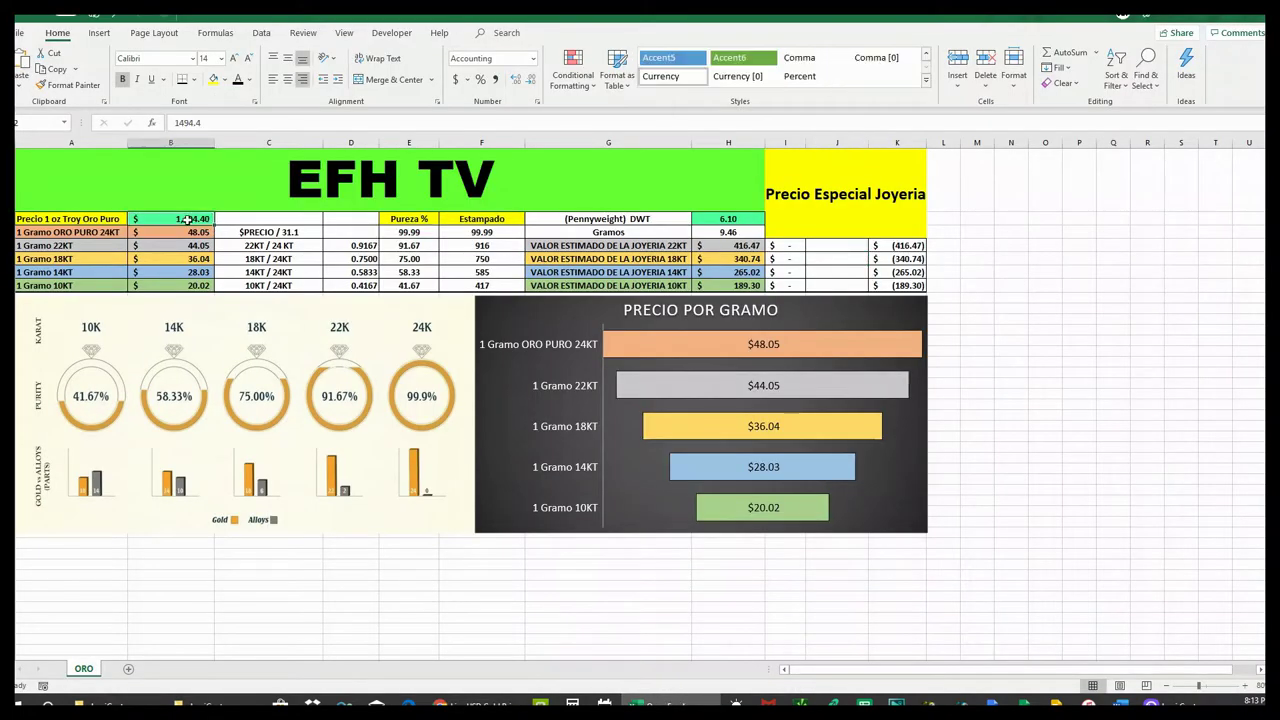
pyautogui.write('328')
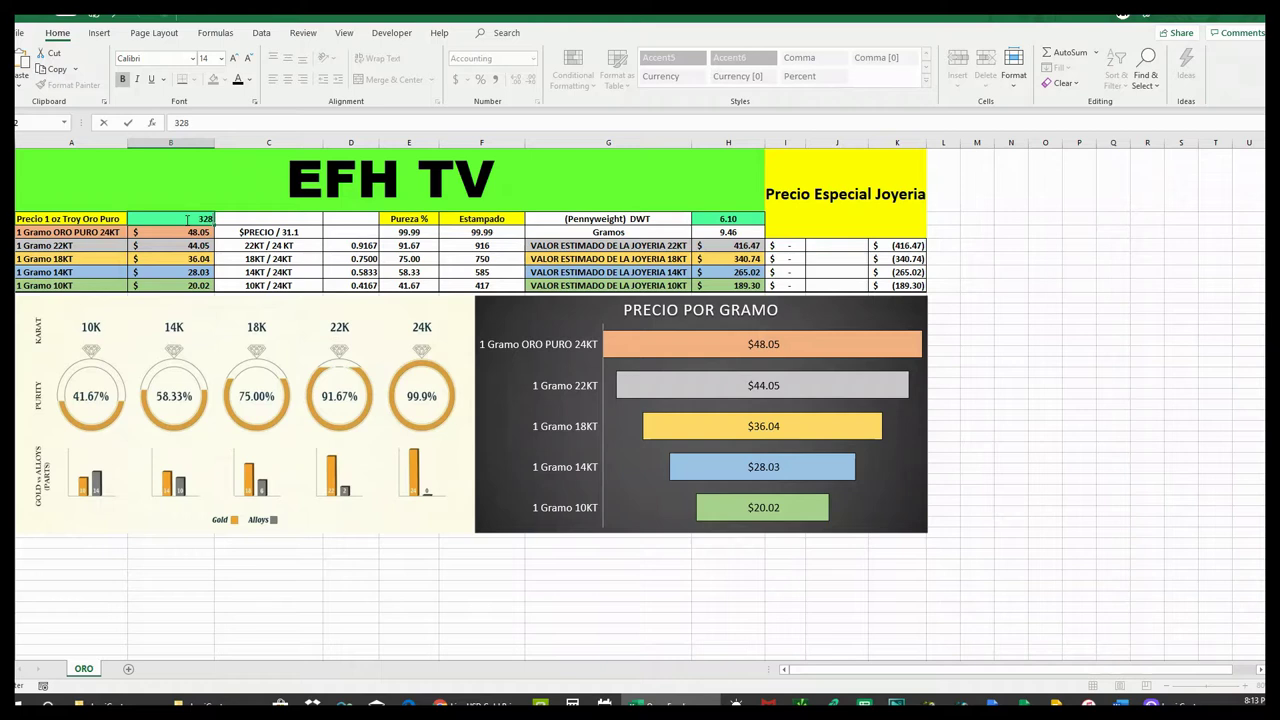
pyautogui.press('Return')
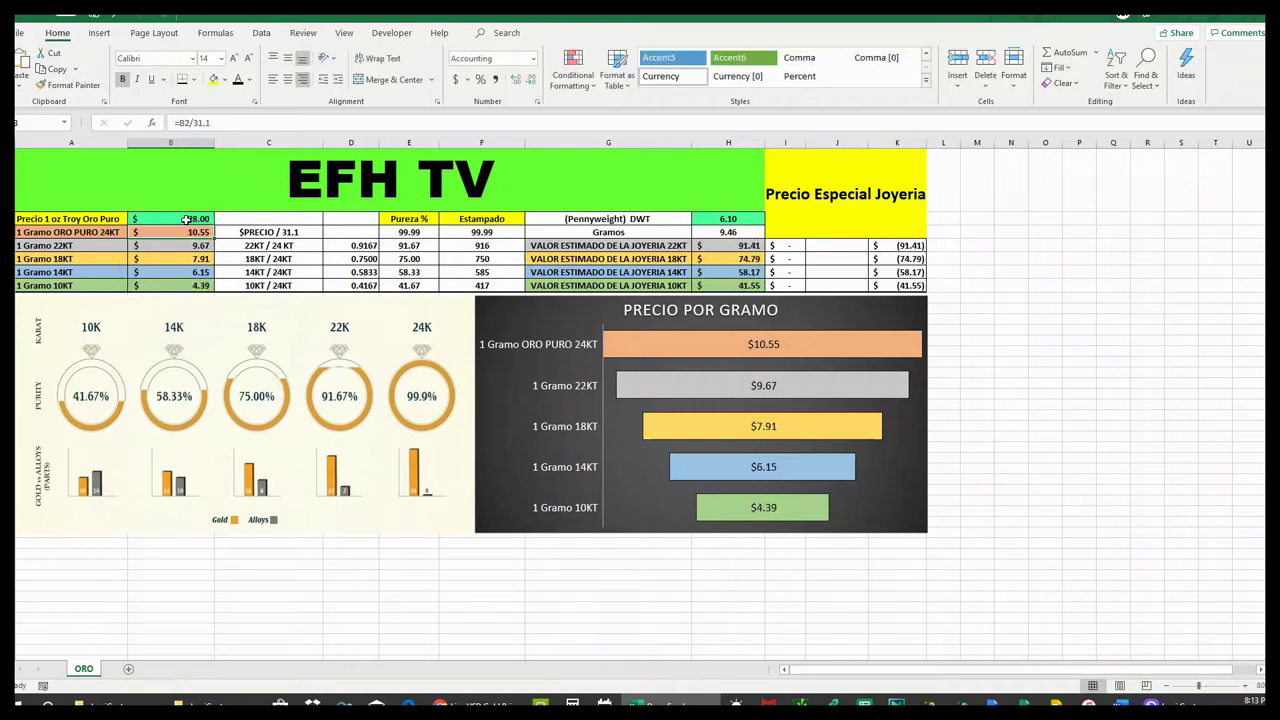
# - Set the jewelry weight in pennyweight (DWT) to 100
pyautogui.click(723, 219)
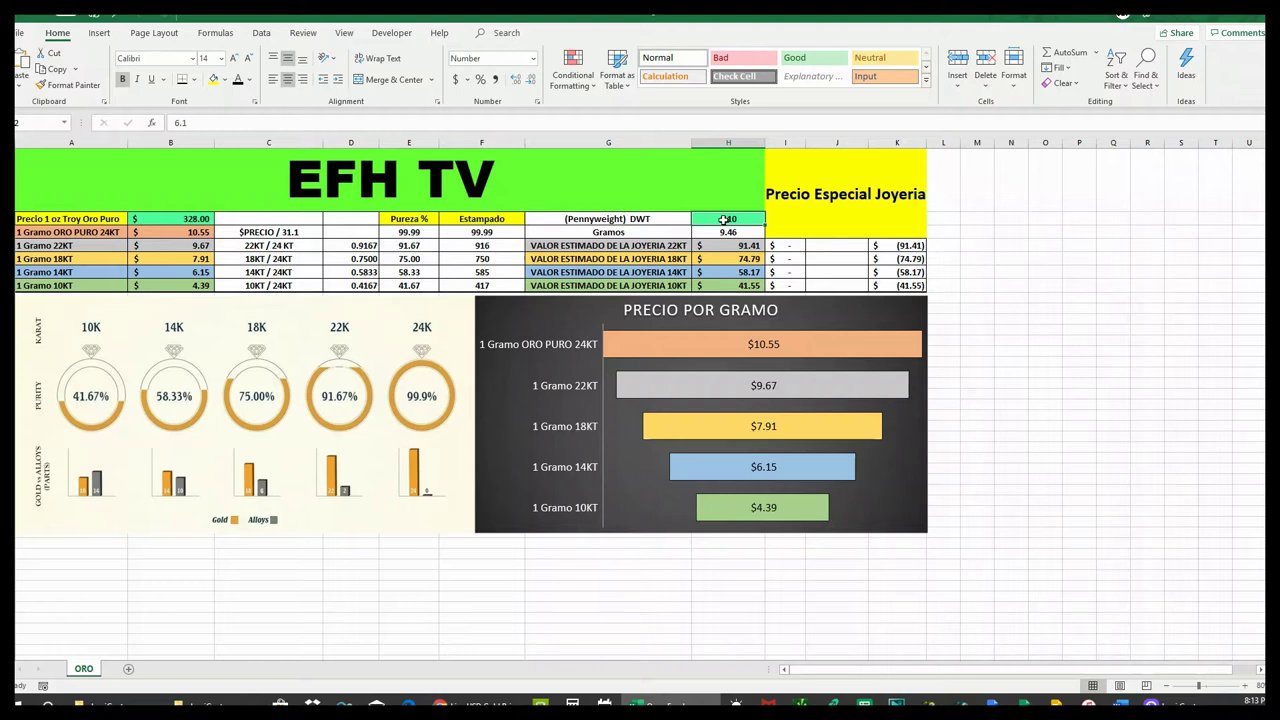
pyautogui.write('100')
pyautogui.press('Return')
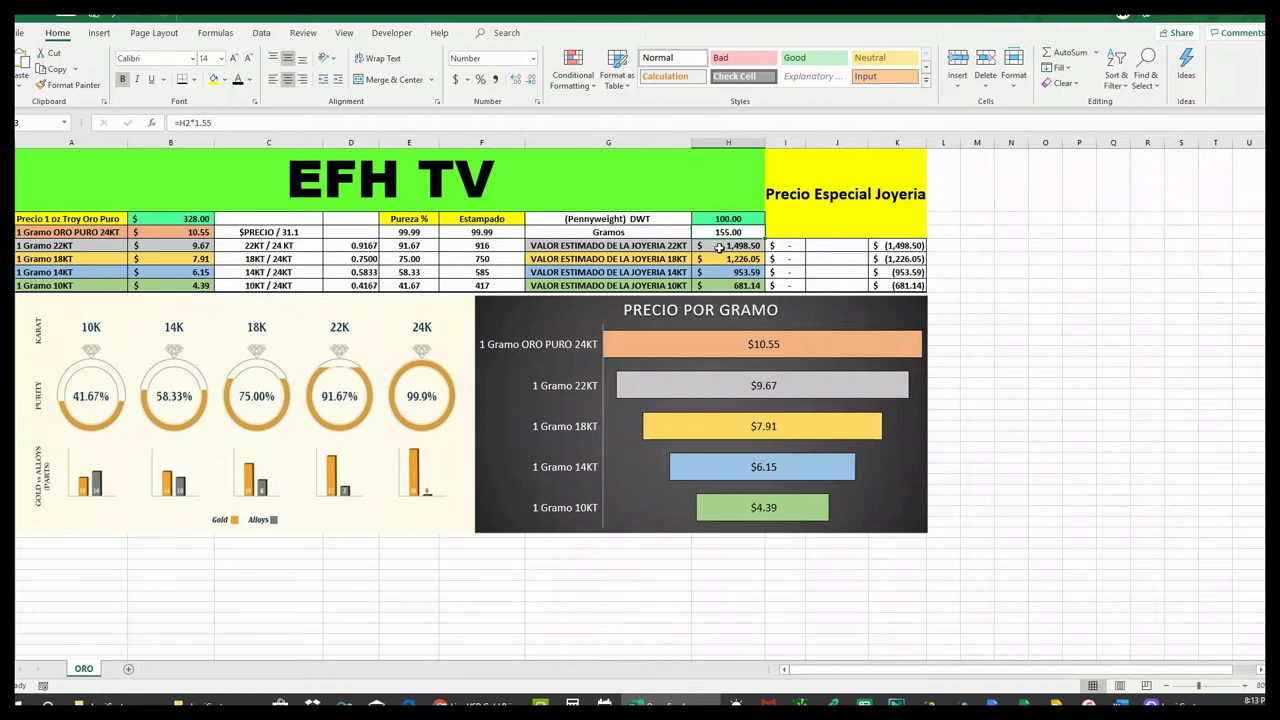
# - Check the recent gold price on the APMEX chart and set the sheet's 1 oz troy price to 1500
pyautogui.click(166, 219)
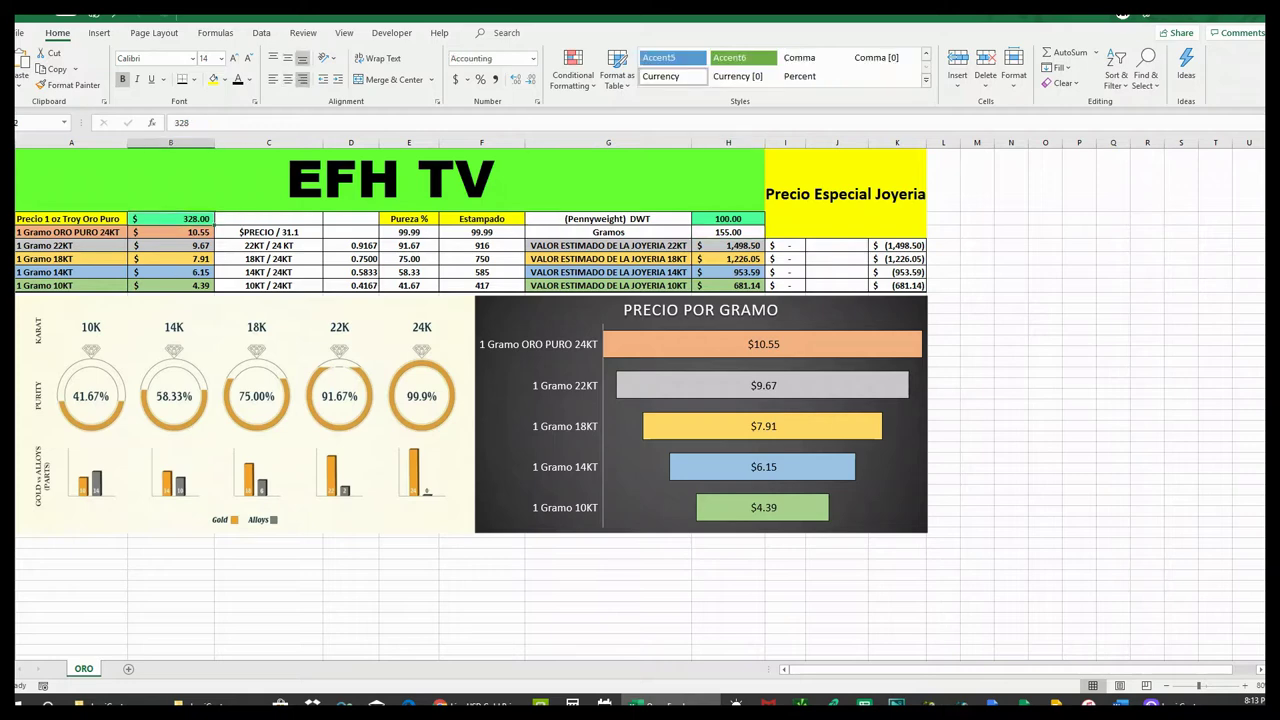
pyautogui.click(440, 705)
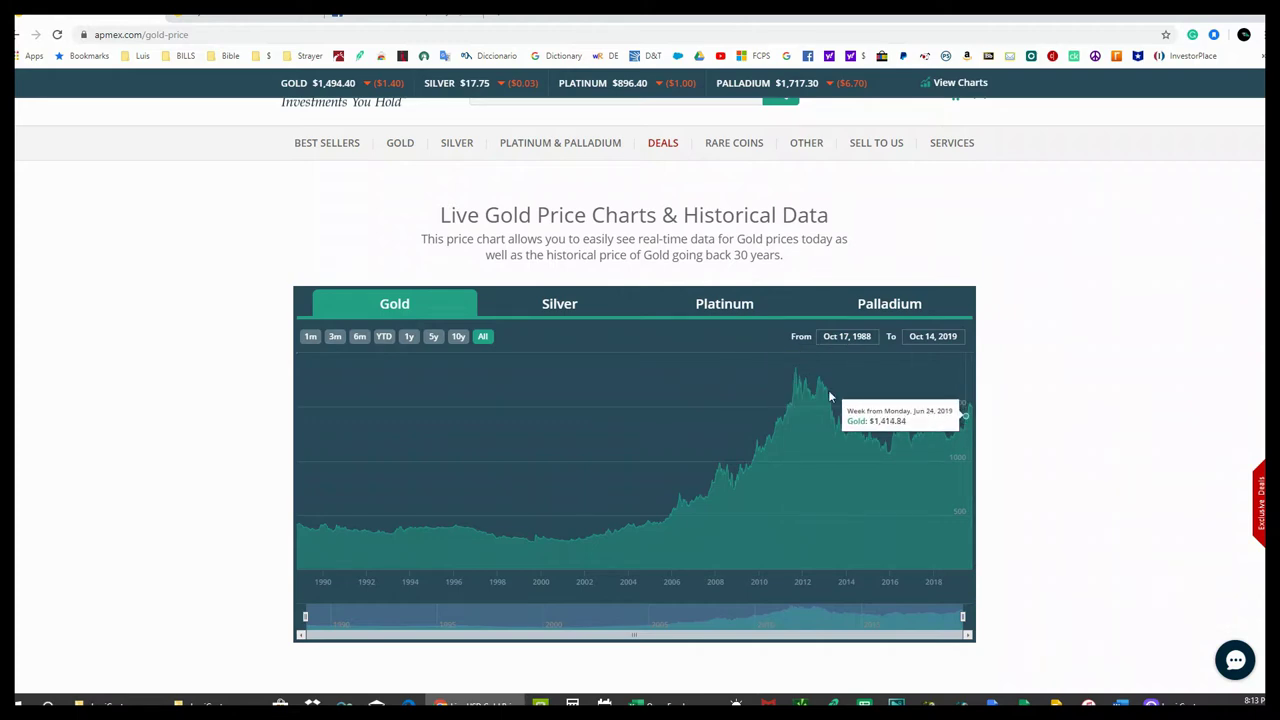
pyautogui.hotkey('alt', 'Tab')
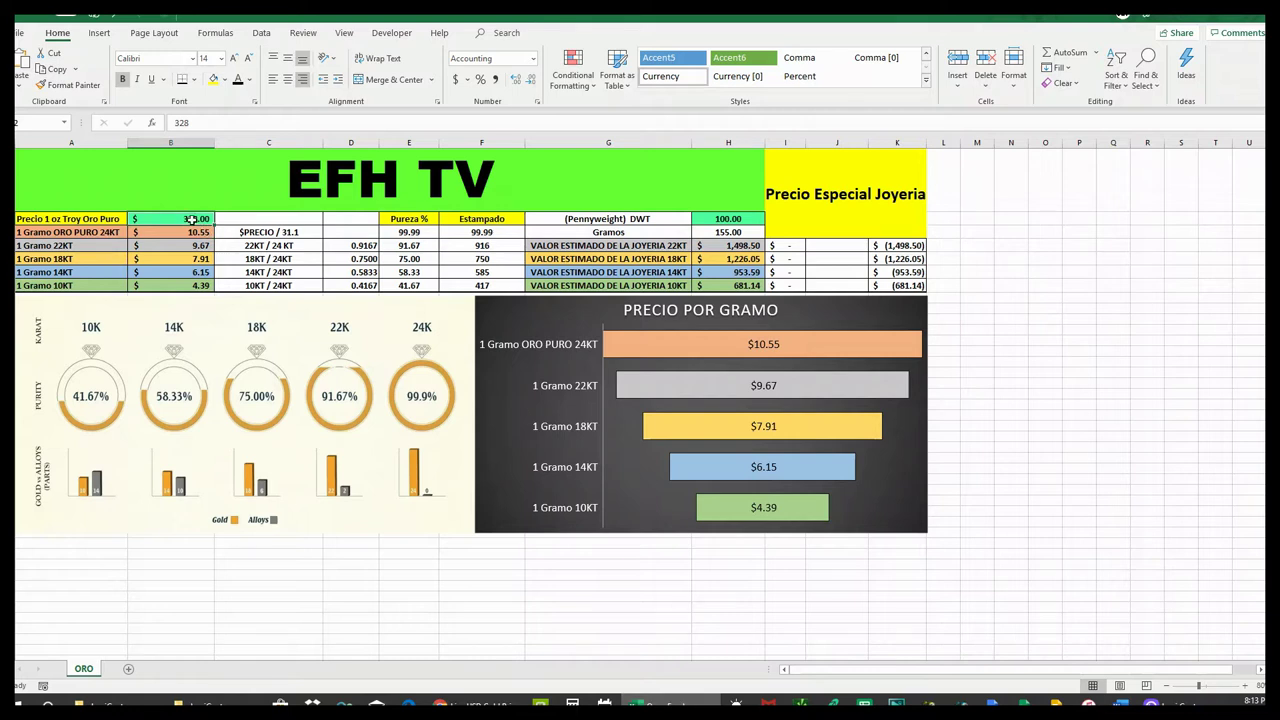
pyautogui.write('1500')
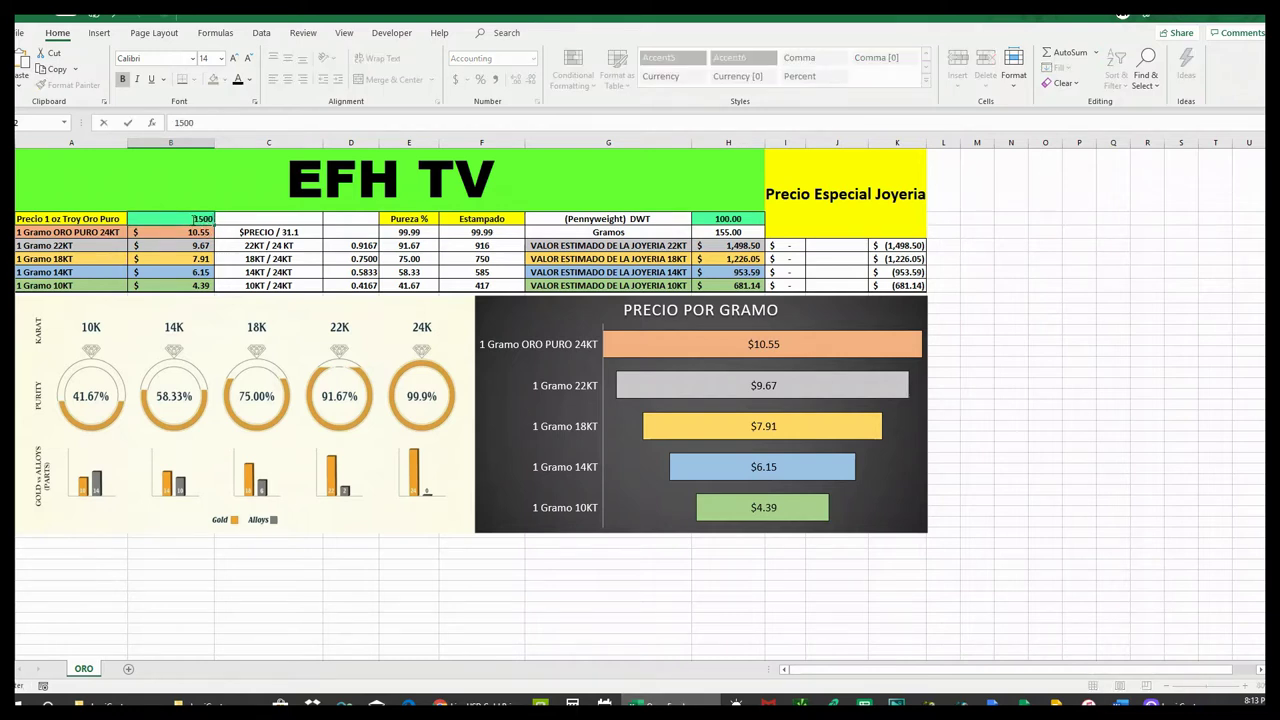
pyautogui.press('Return')
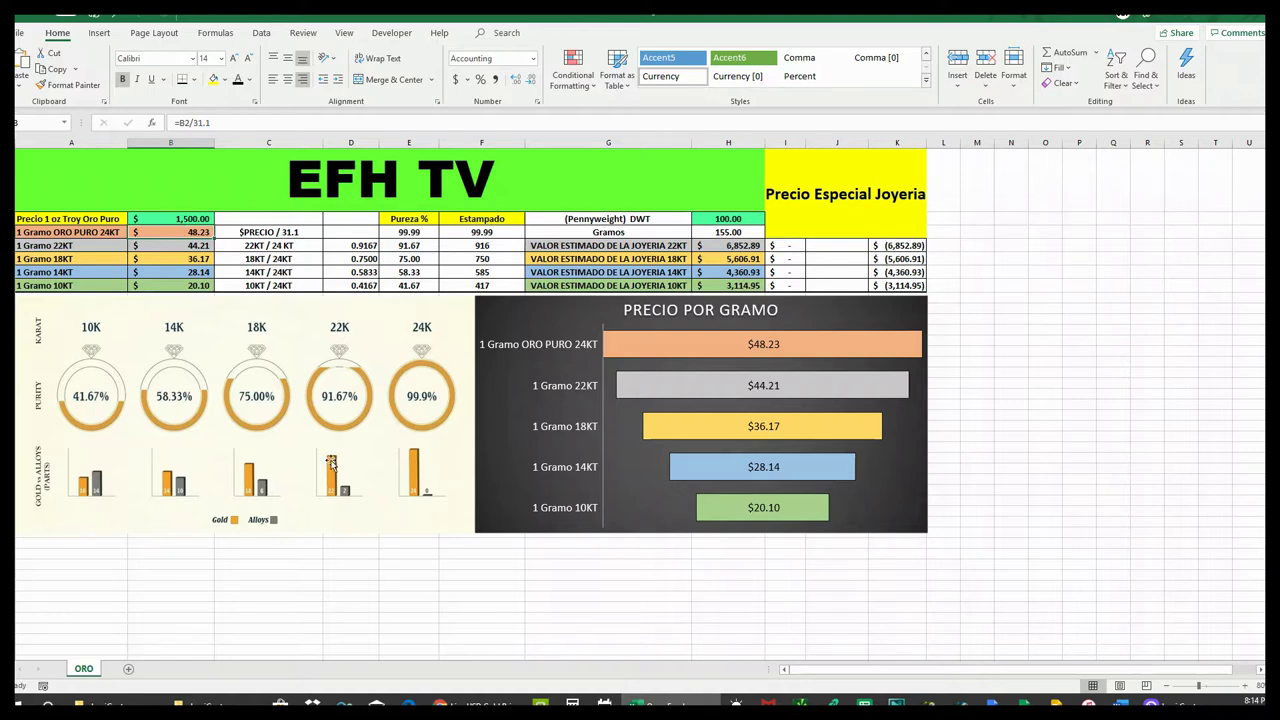
# - Open the APMEX page for the 1 oz Perth Mint gold bar and view its back, bare bar and storage box photos
pyautogui.click(445, 705)
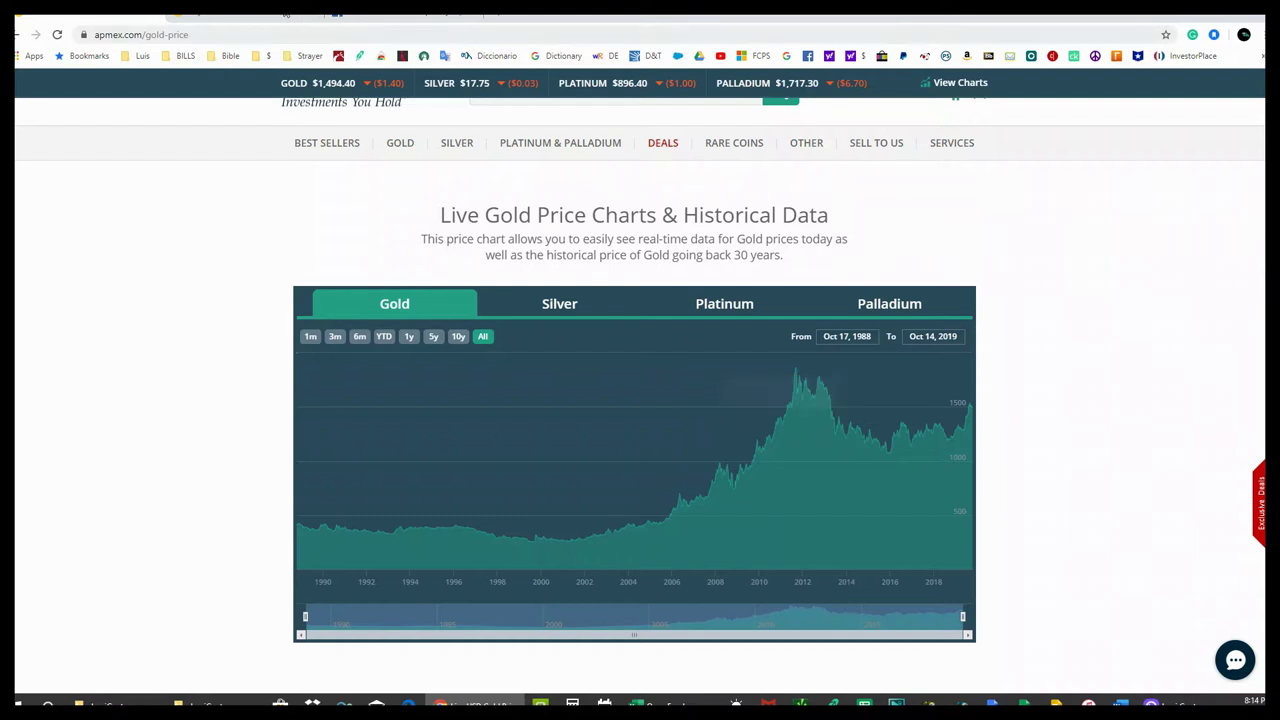
pyautogui.click(251, 14)
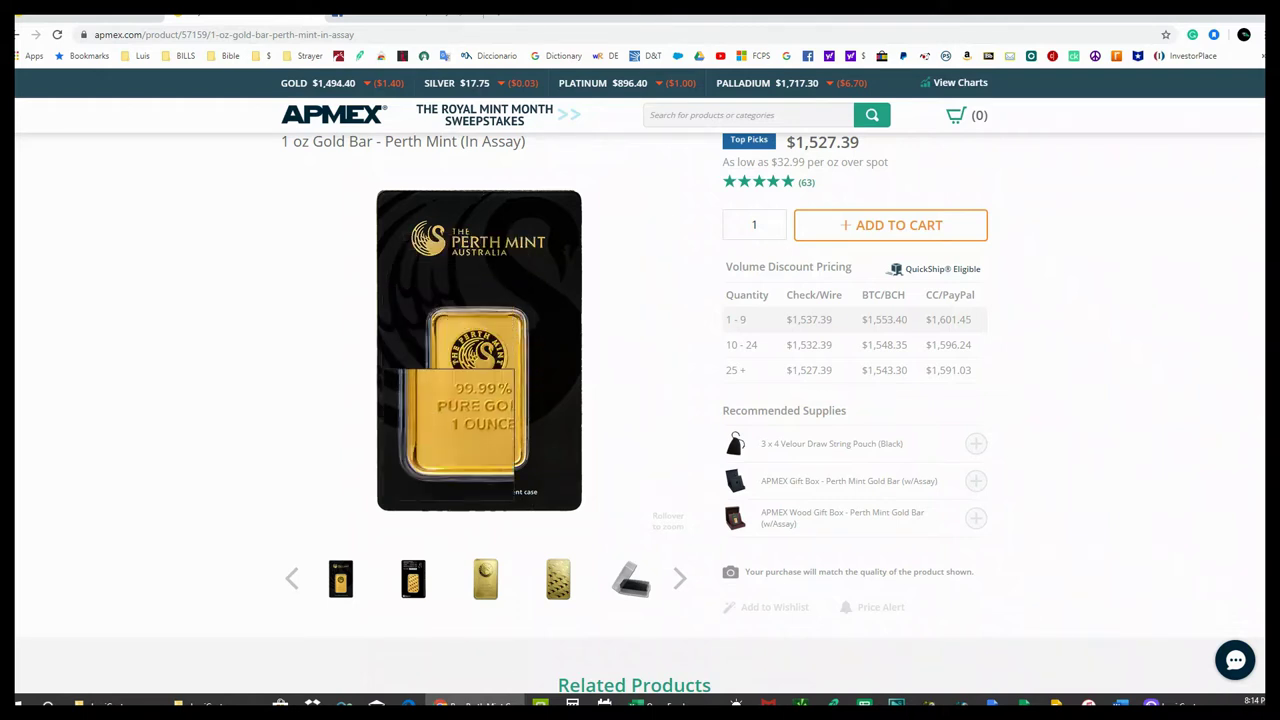
pyautogui.click(413, 585)
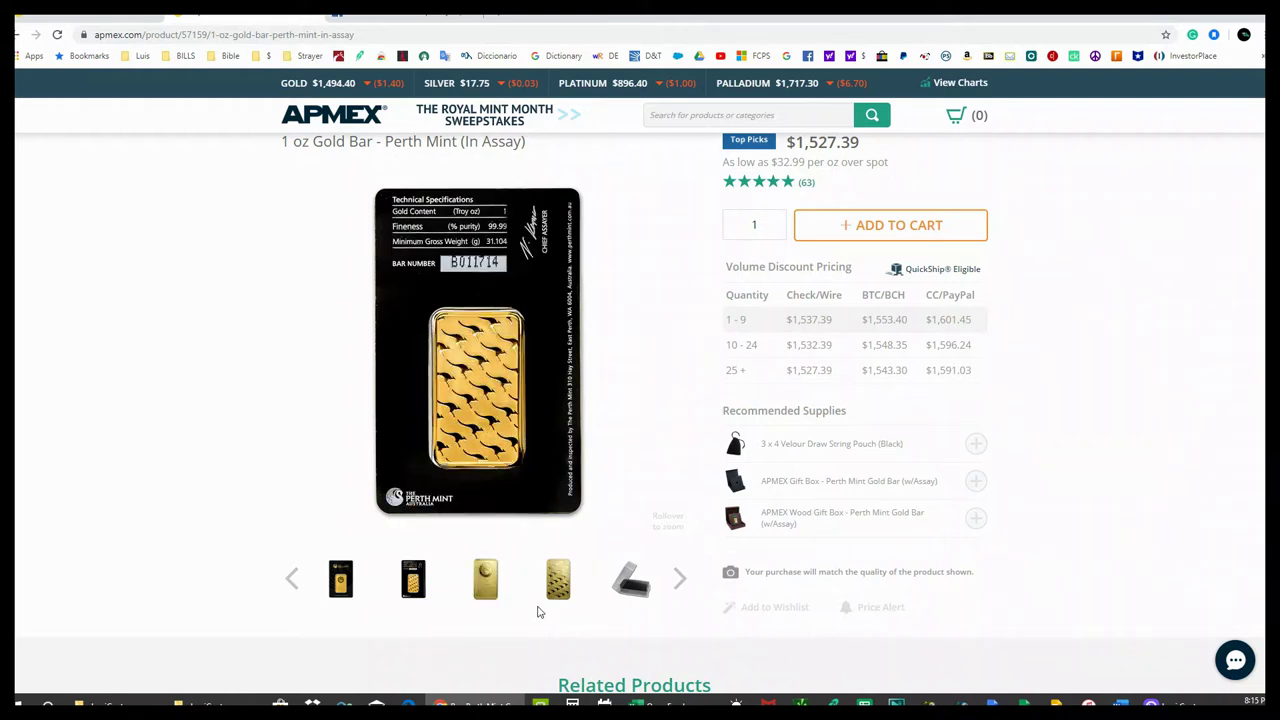
pyautogui.click(630, 578)
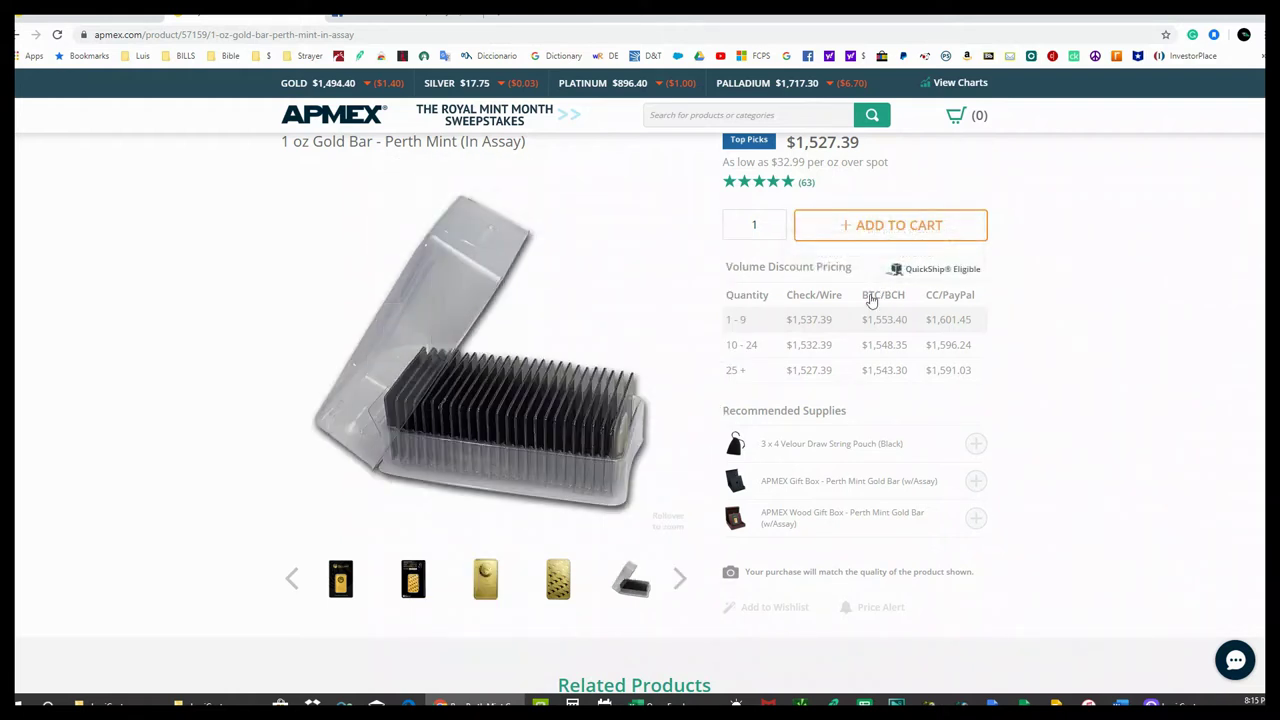
pyautogui.click(558, 580)
pyautogui.click(630, 582)
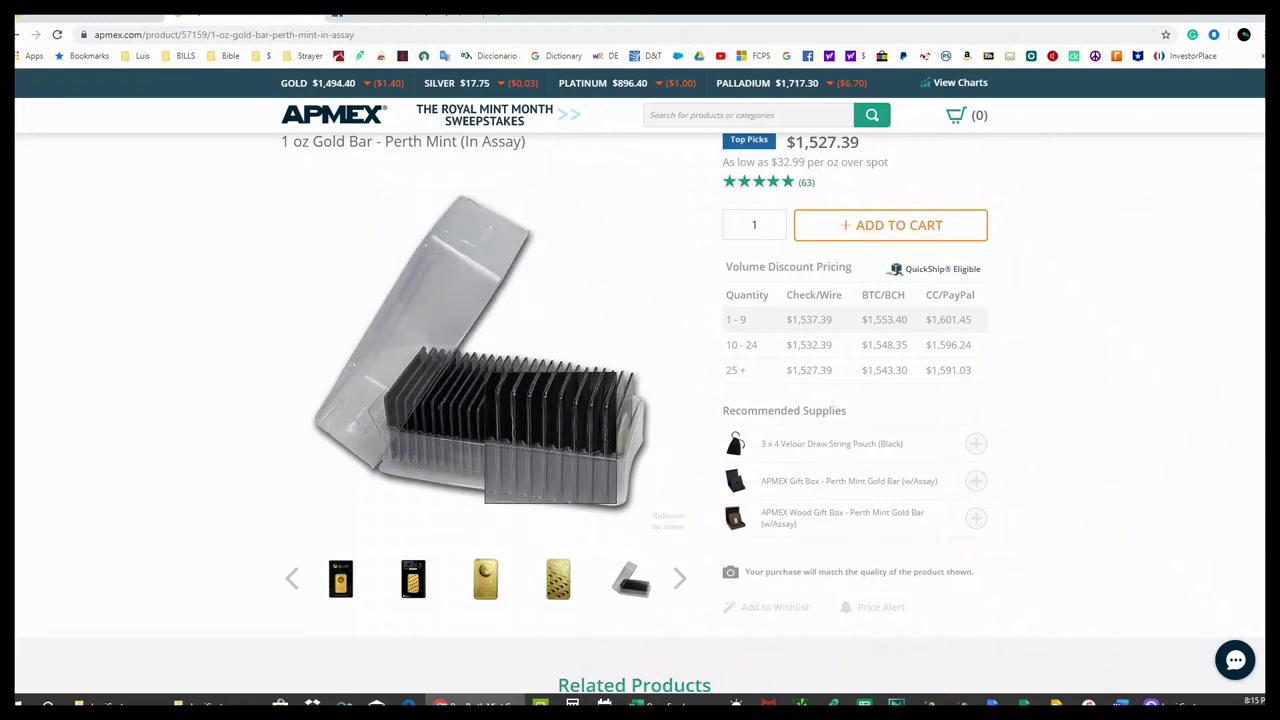
pyautogui.moveTo(868, 299)
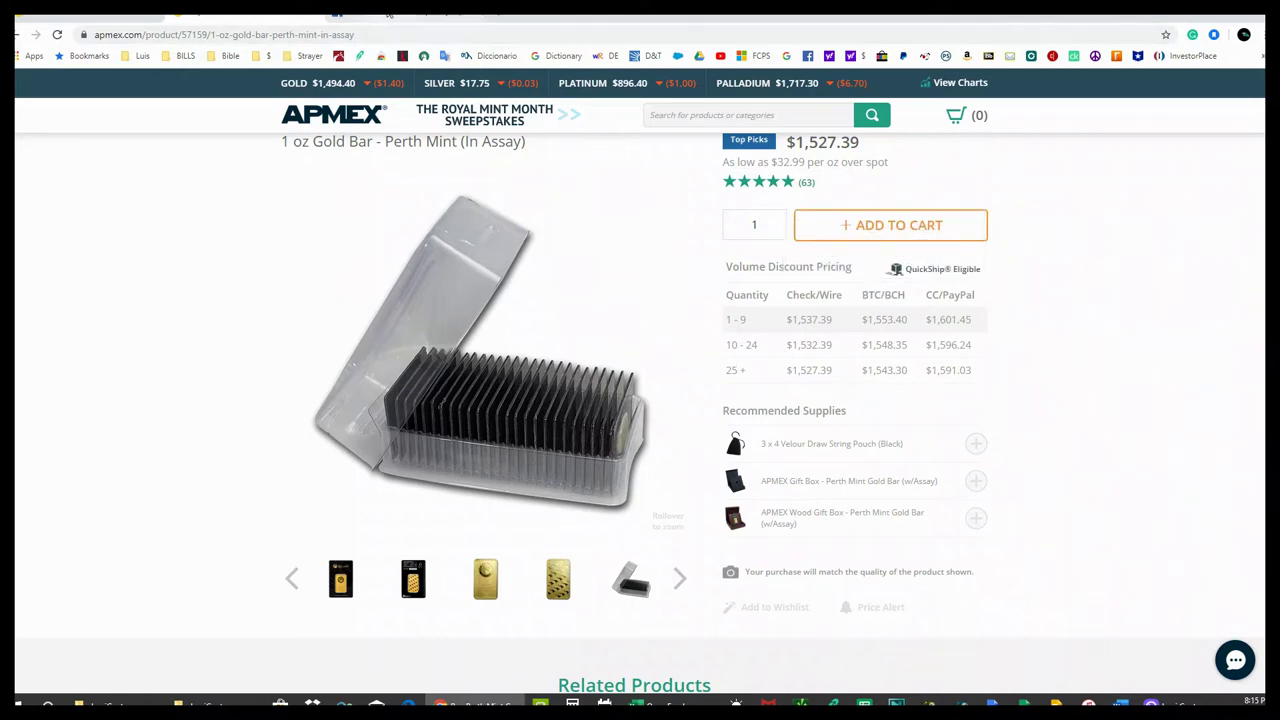
# - Compare the Perth Mint gold bar listing with the Facebook post offering the 10KT Panther Bracelet
pyautogui.click(389, 14)
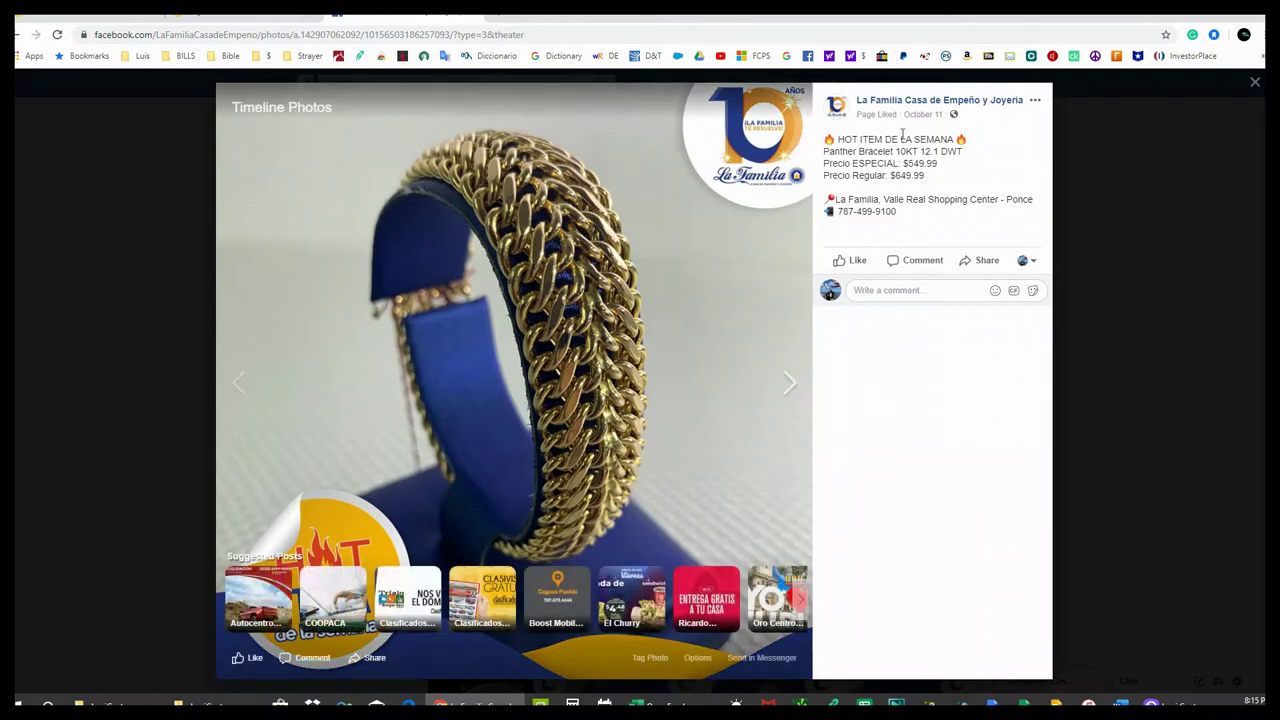
pyautogui.click(251, 18)
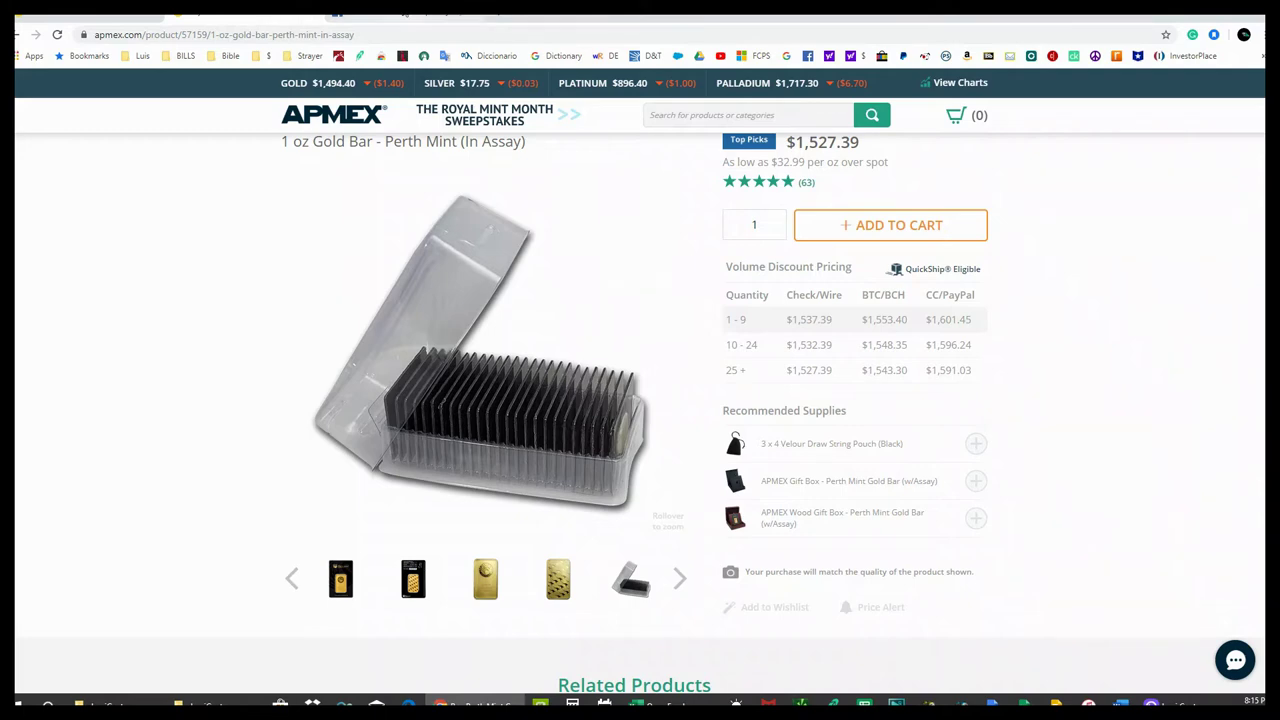
pyautogui.click(398, 14)
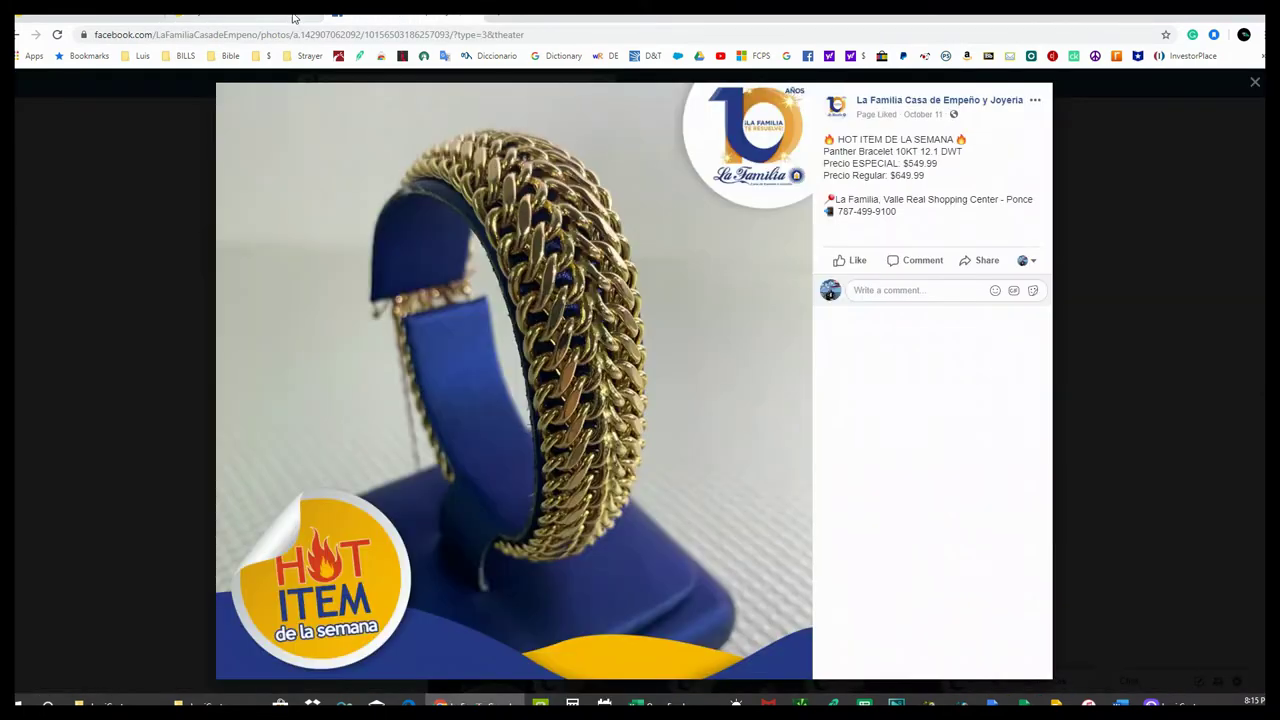
pyautogui.click(254, 18)
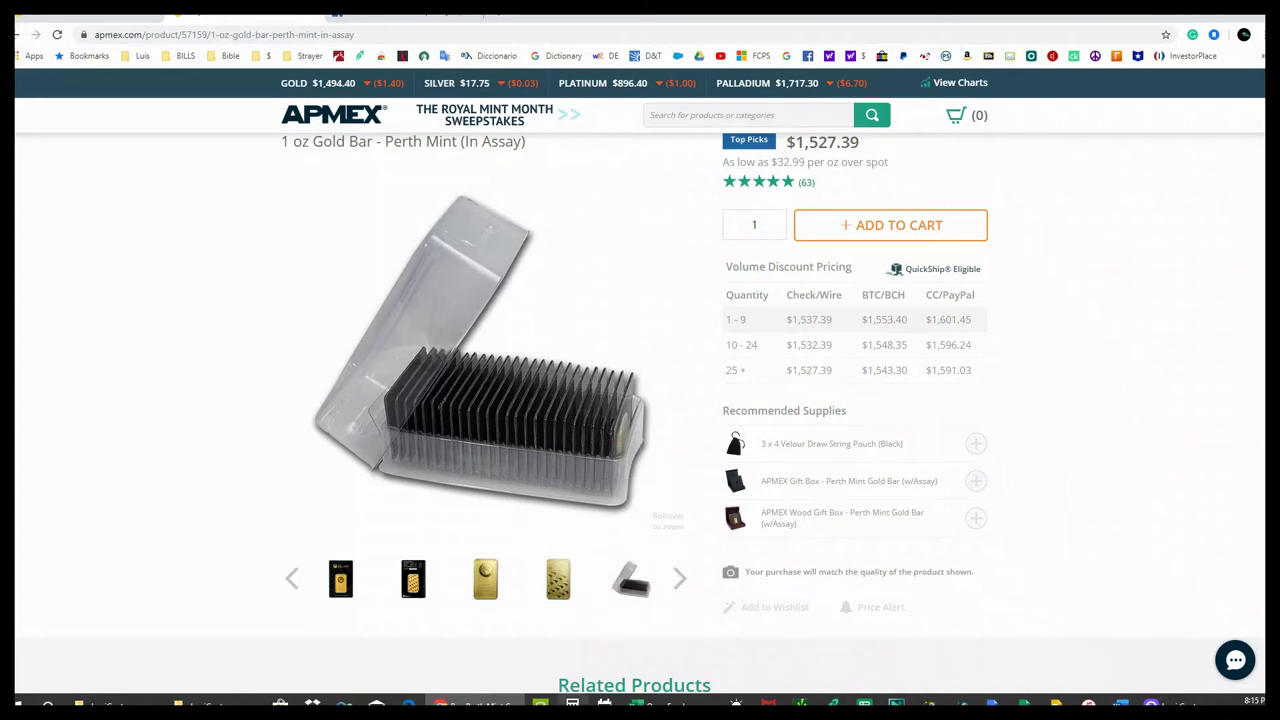
pyautogui.moveTo(668, 705)
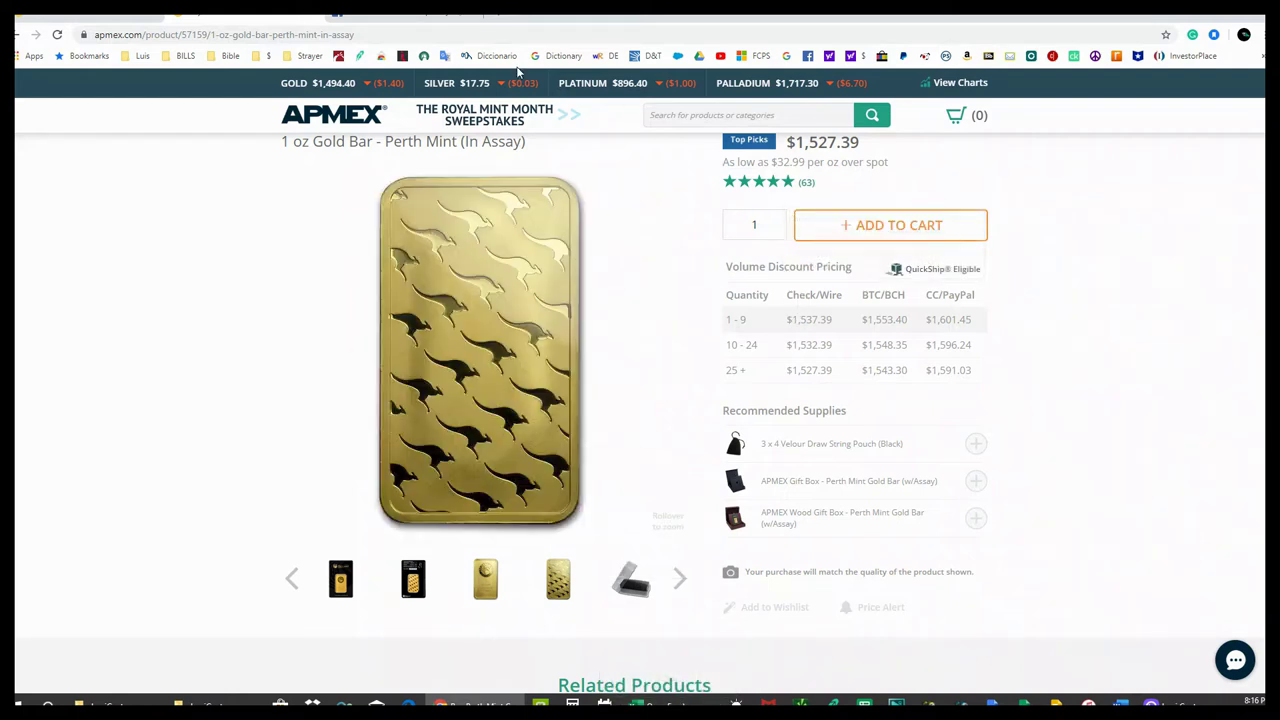
pyautogui.click(380, 17)
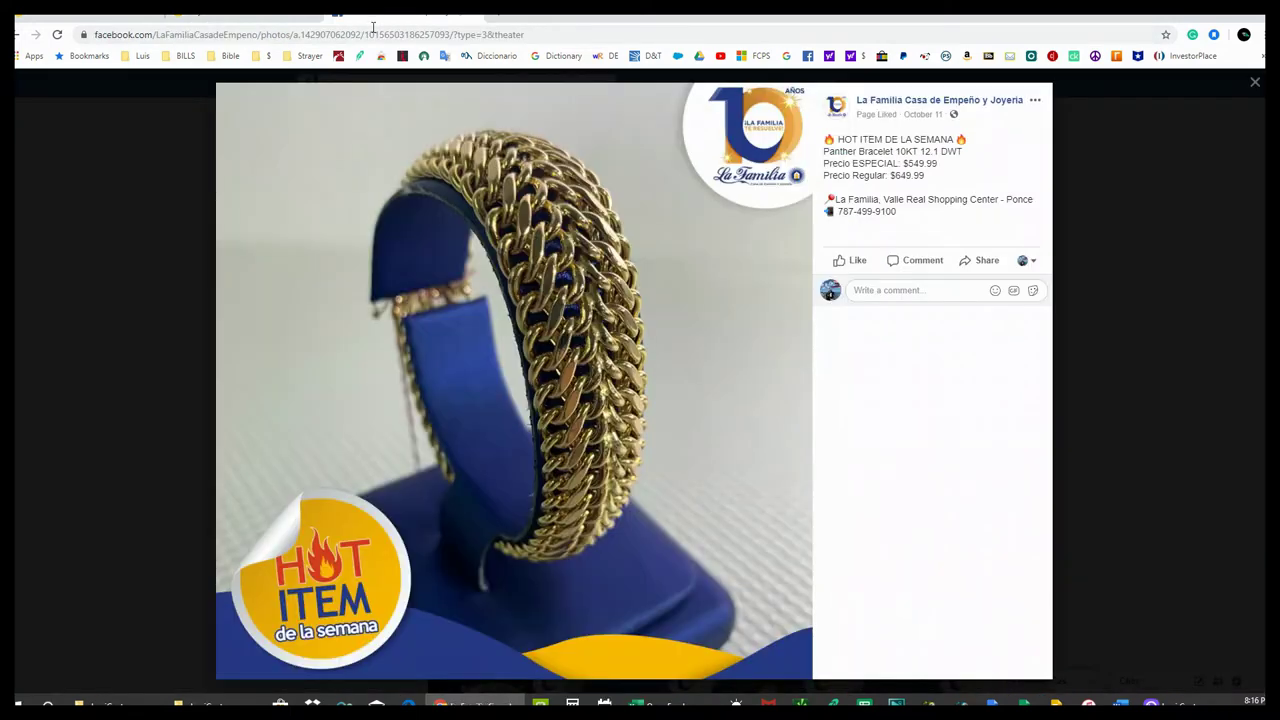
pyautogui.moveTo(910, 103)
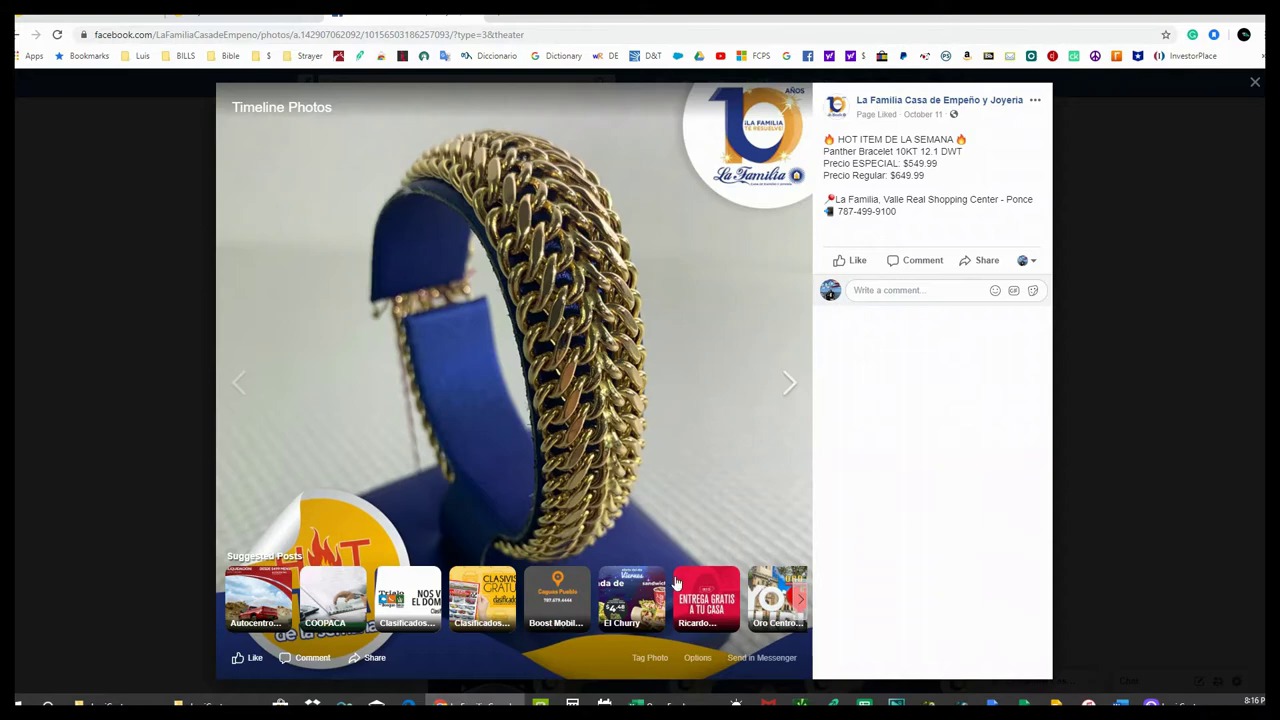
# - Switch to the Excel sheet and set the 1 oz troy pure gold price to 1494.10
pyautogui.click(670, 704)
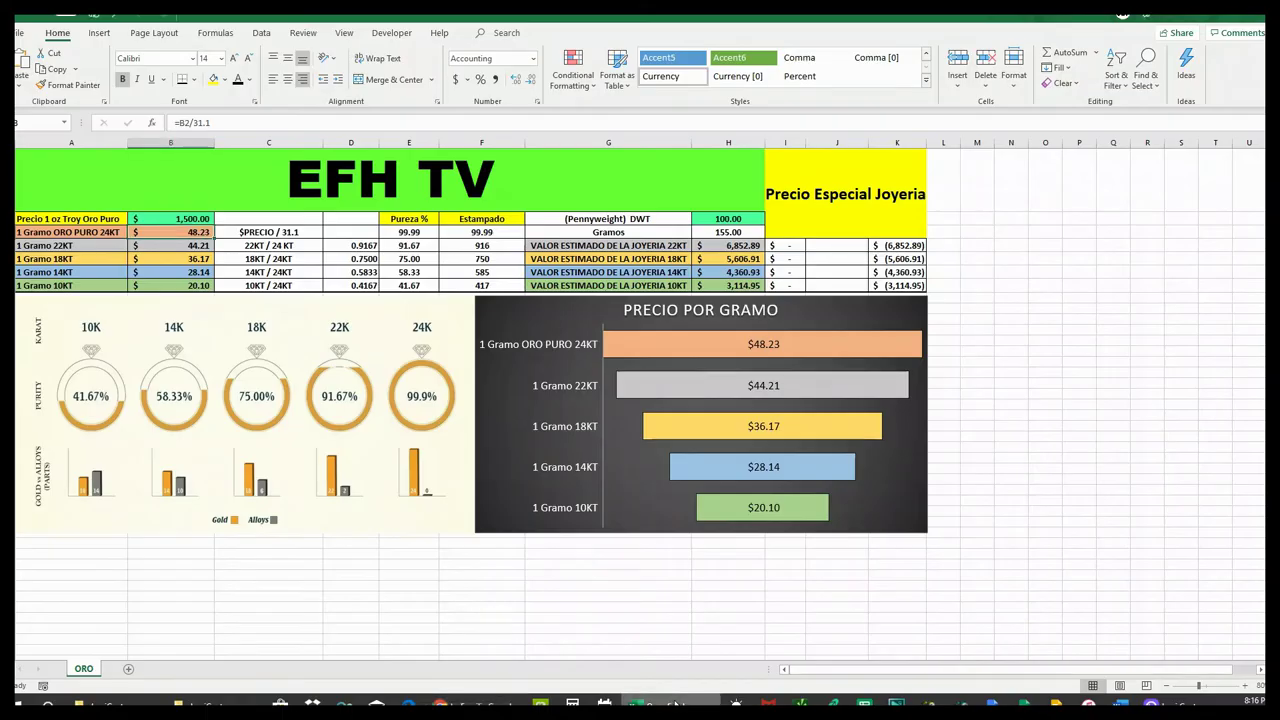
pyautogui.click(185, 218)
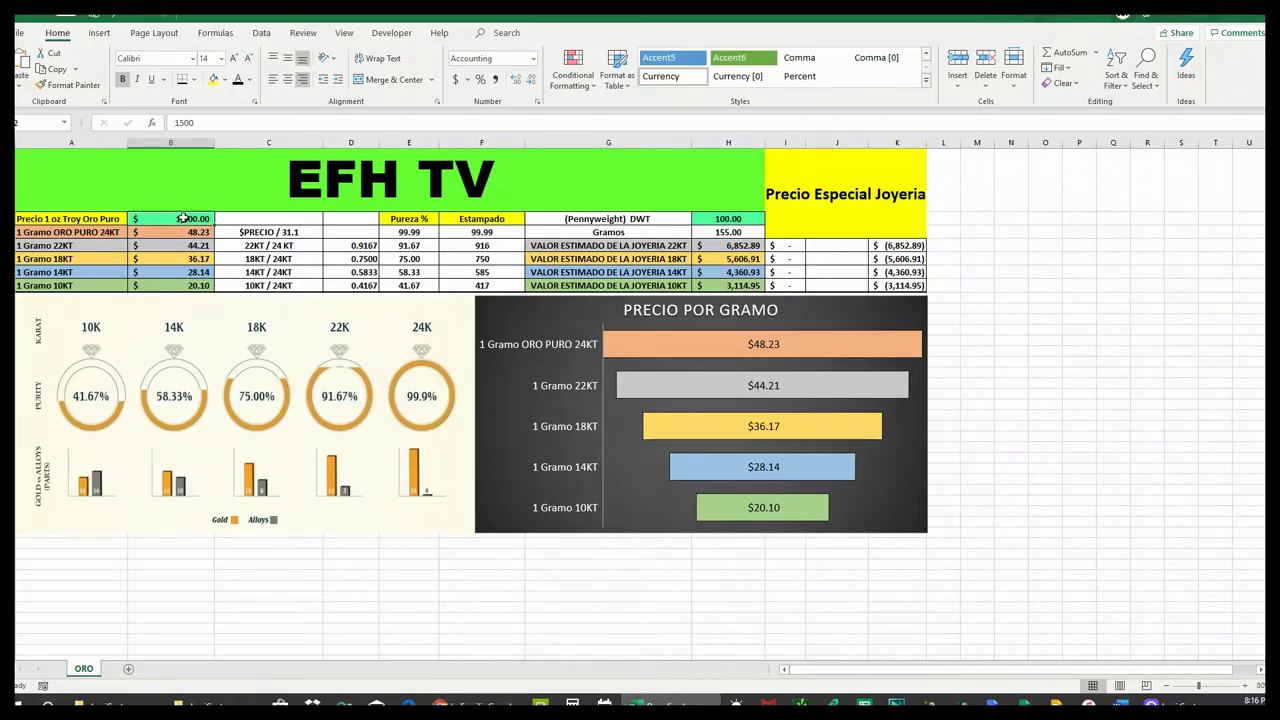
pyautogui.write('1,4')
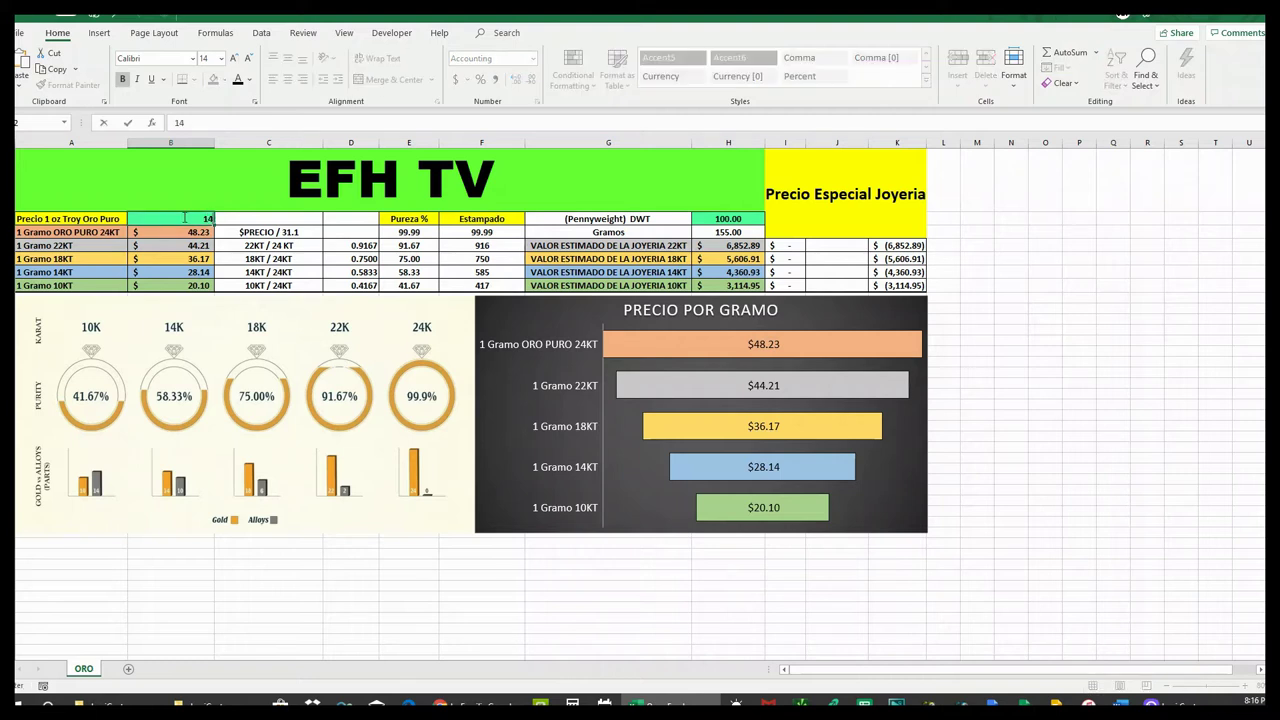
pyautogui.write('94.10')
pyautogui.press('Return')
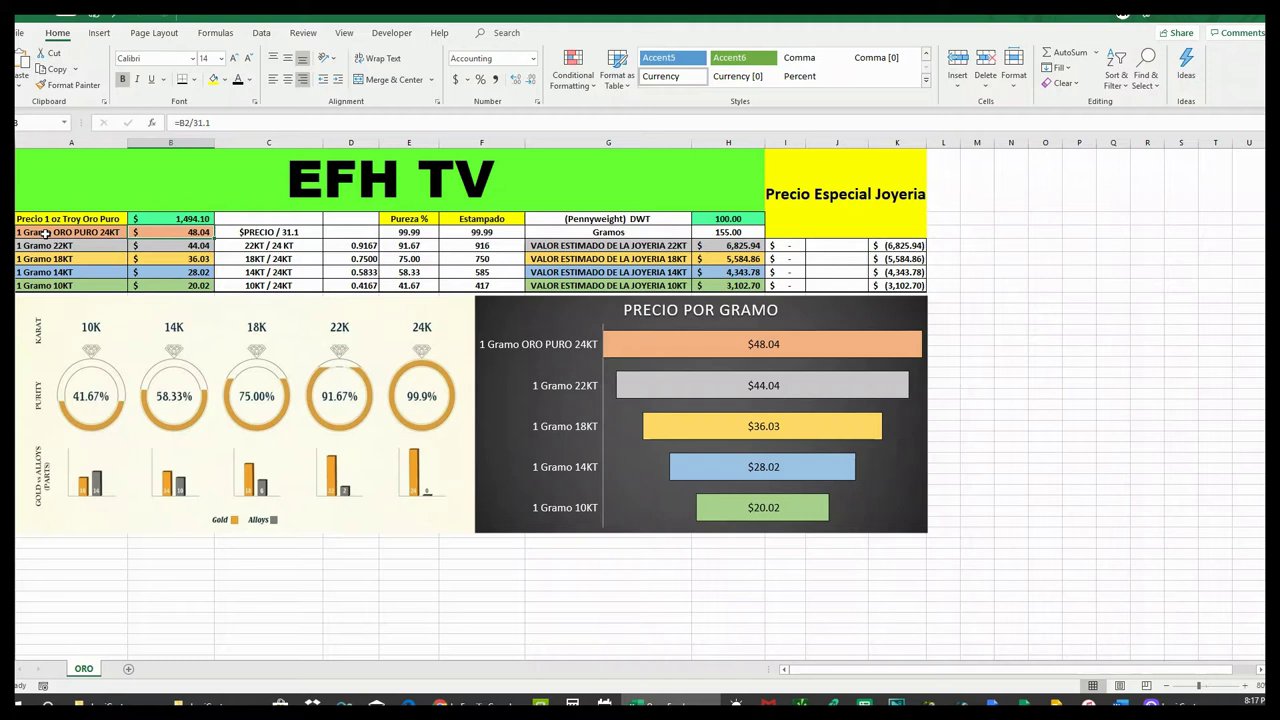
# - Examine the pure gold row label and the price-per-gram formulas for 22KT, 18KT, 14KT and 10KT gold
pyautogui.click(109, 230)
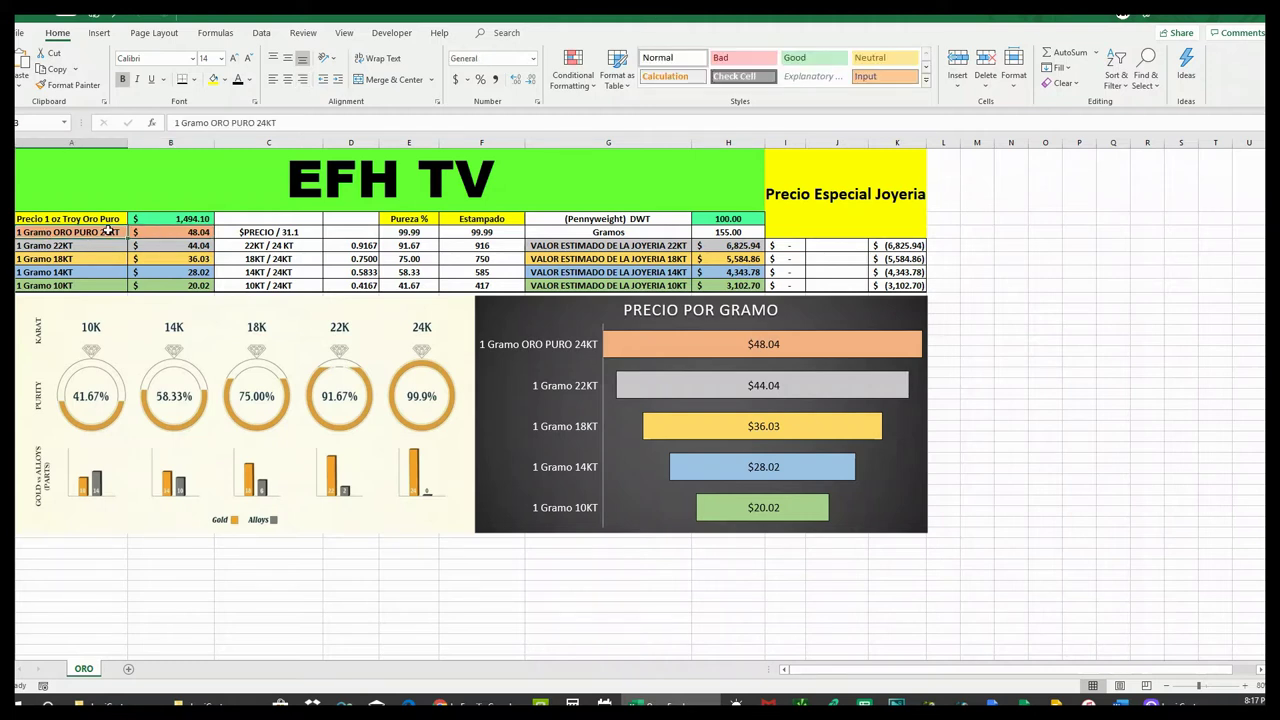
pyautogui.click(185, 246)
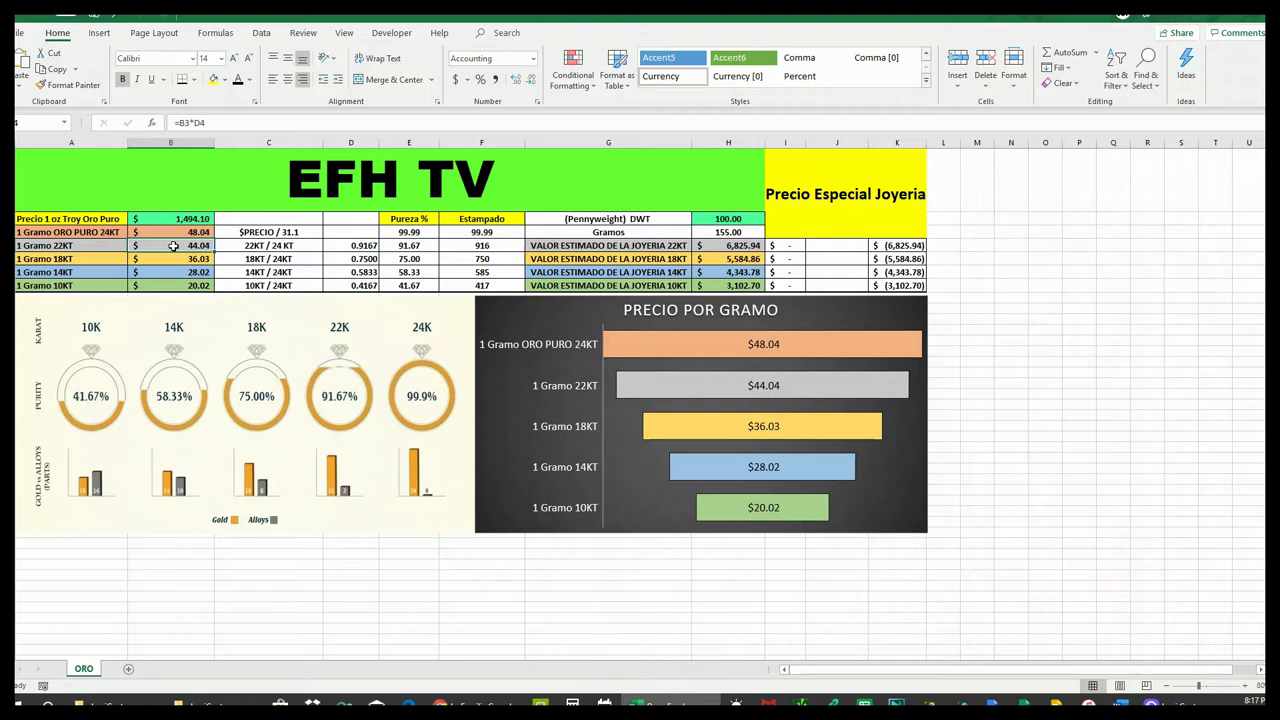
pyautogui.click(171, 258)
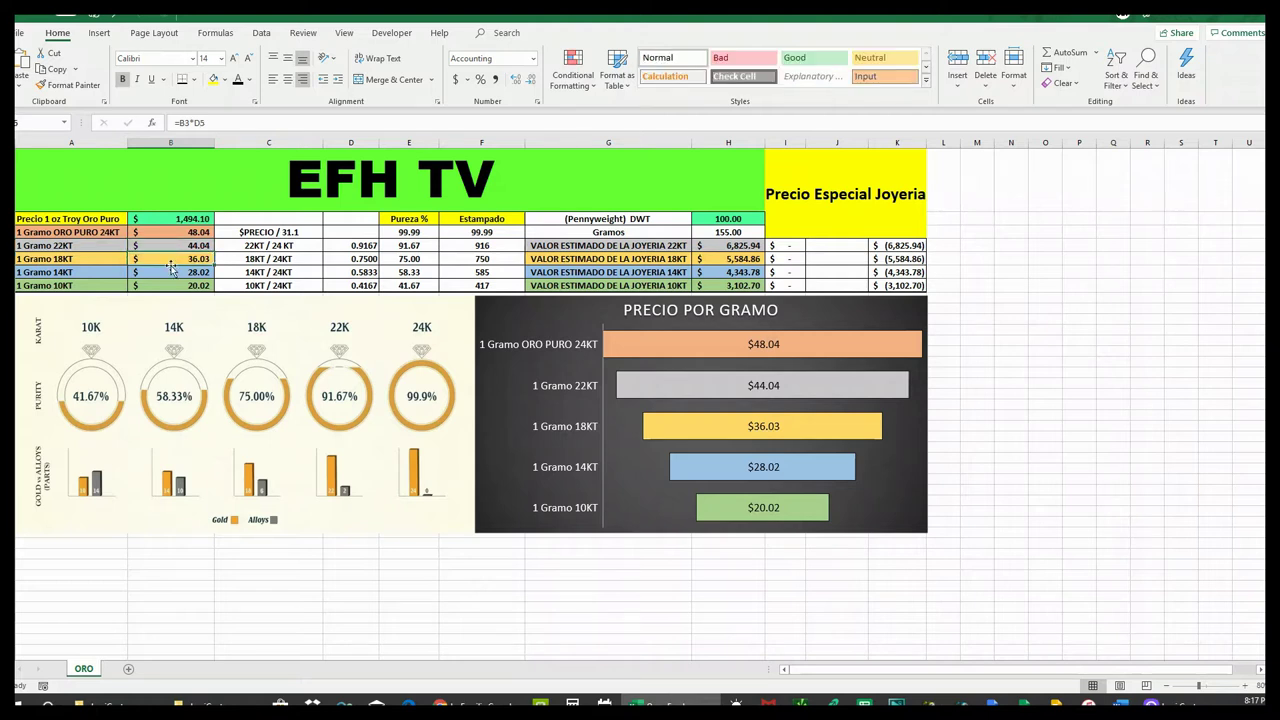
pyautogui.click(170, 271)
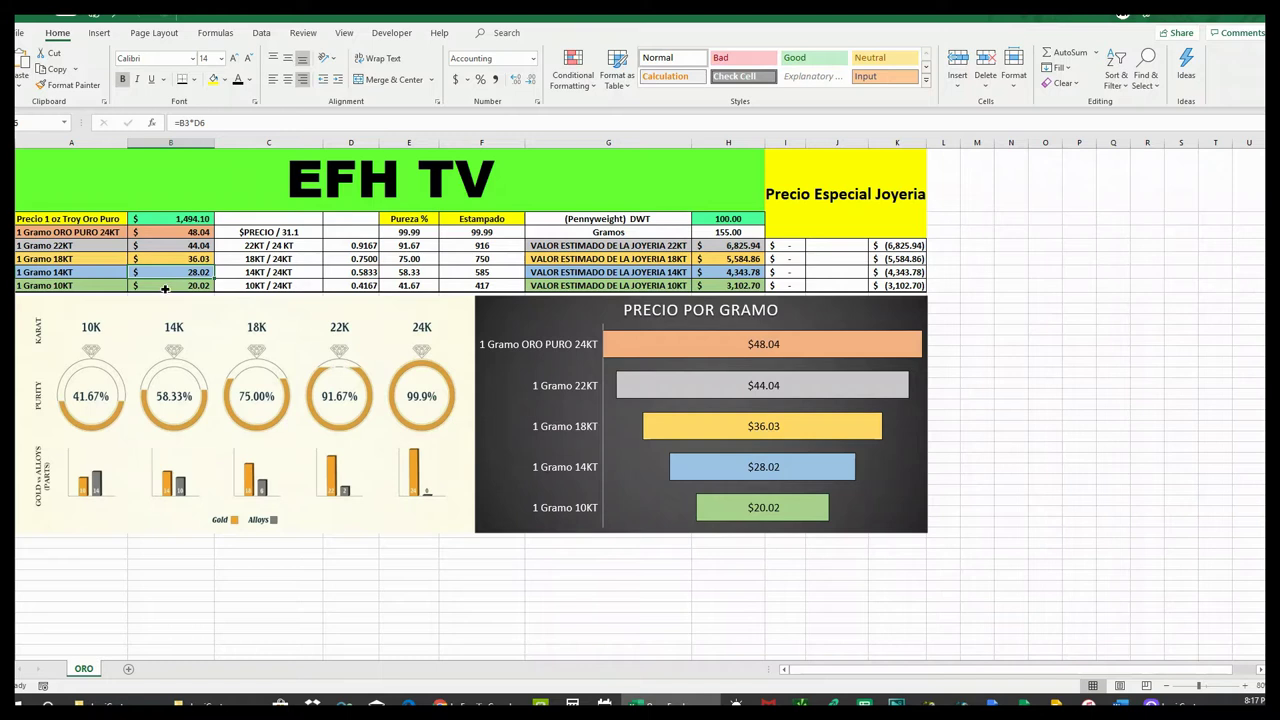
pyautogui.click(165, 289)
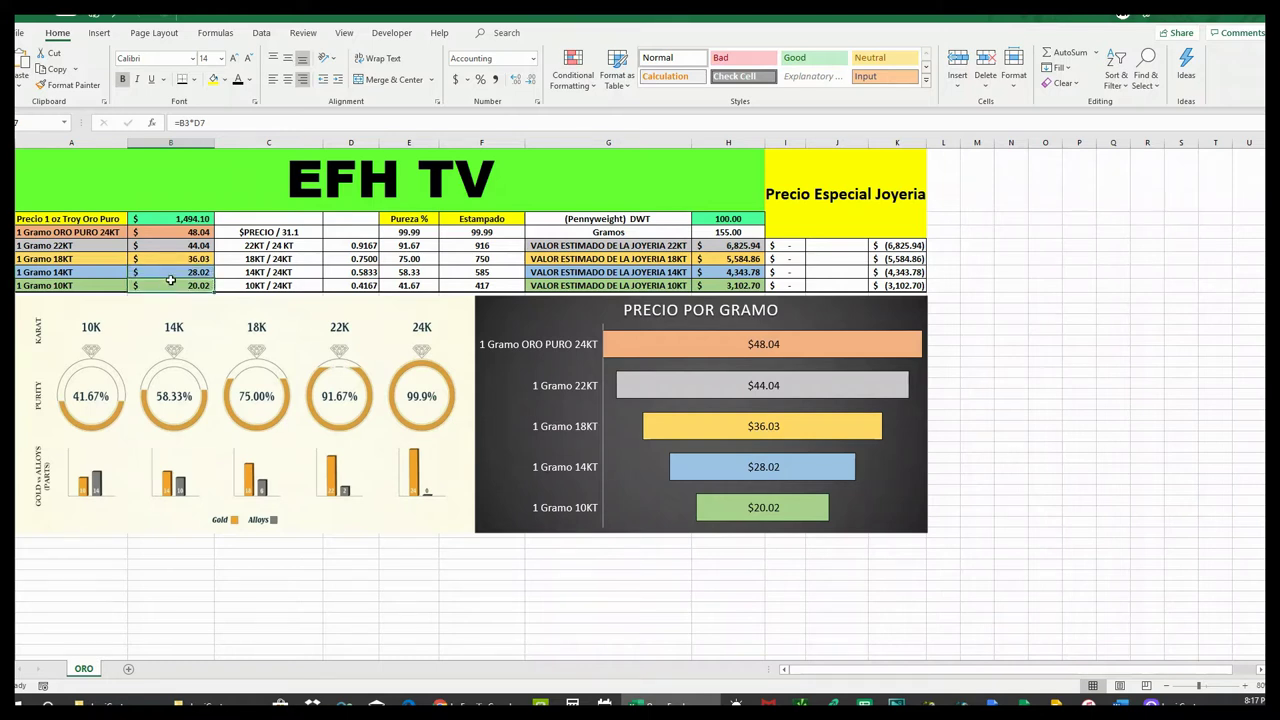
pyautogui.click(165, 270)
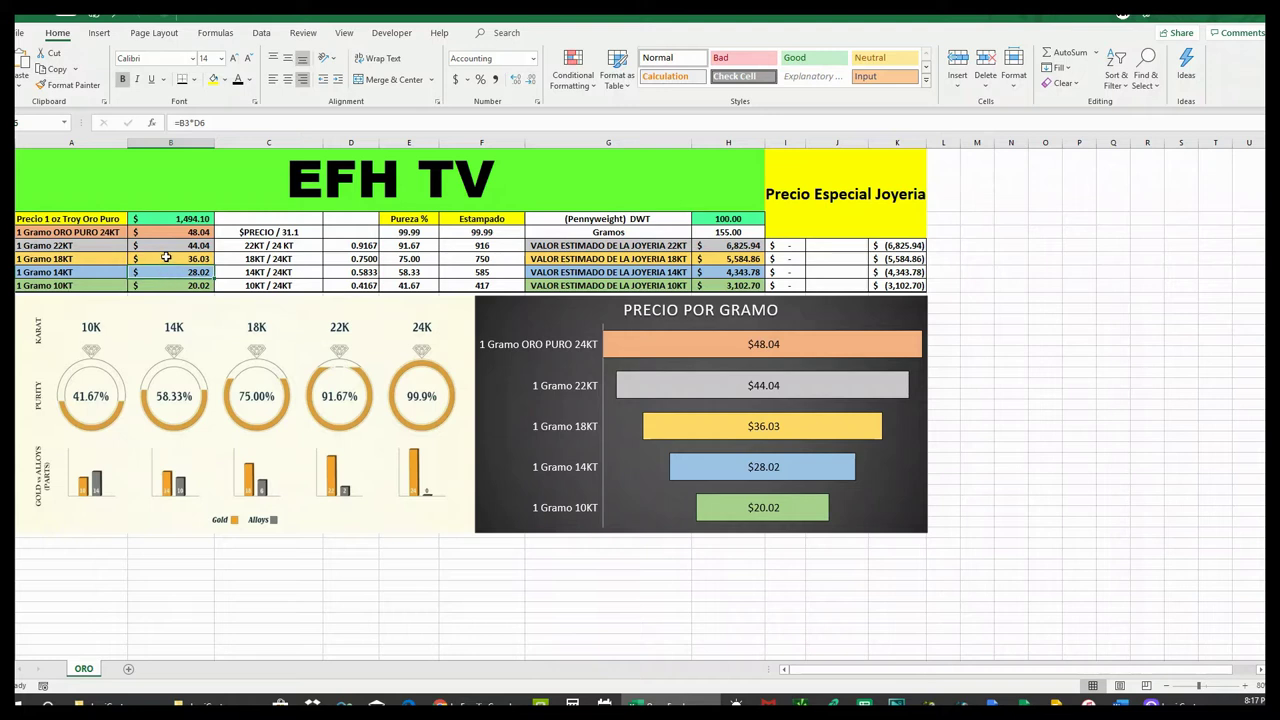
# - Examine the price-per-gram formulas for 22KT and pure gold, and the purity percentages from 24KT down to 10KT
pyautogui.click(166, 258)
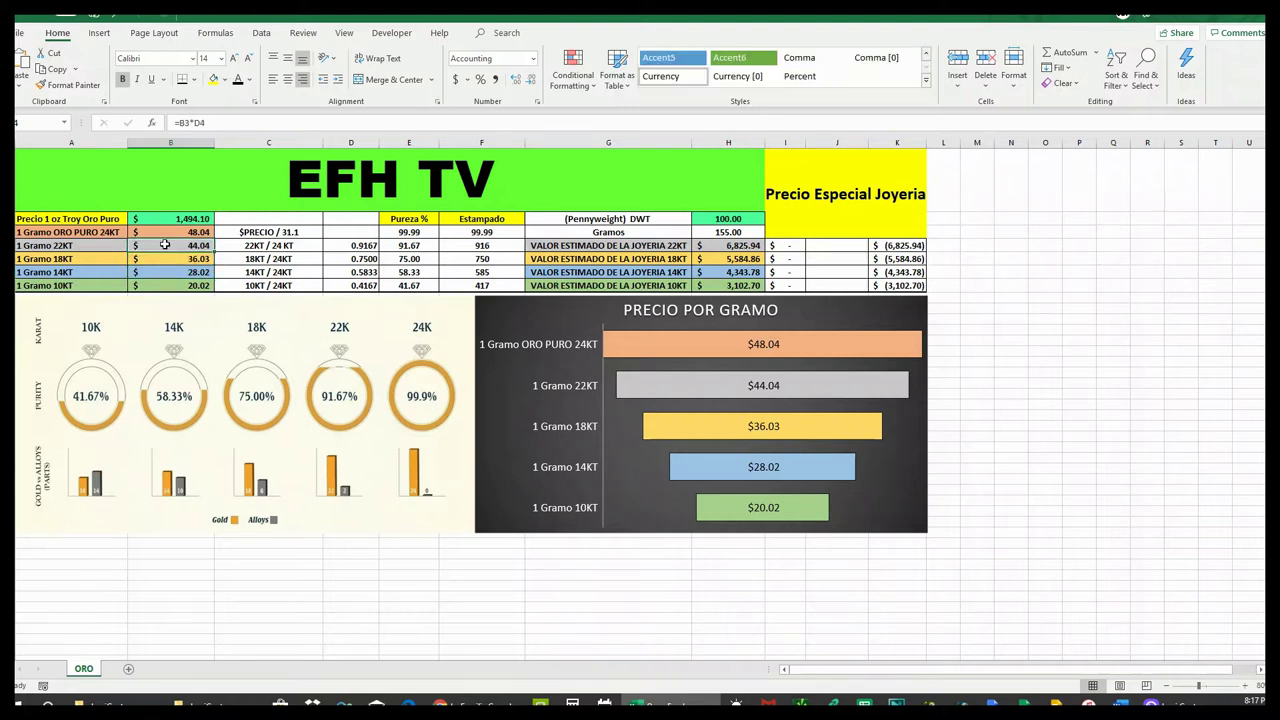
pyautogui.click(168, 232)
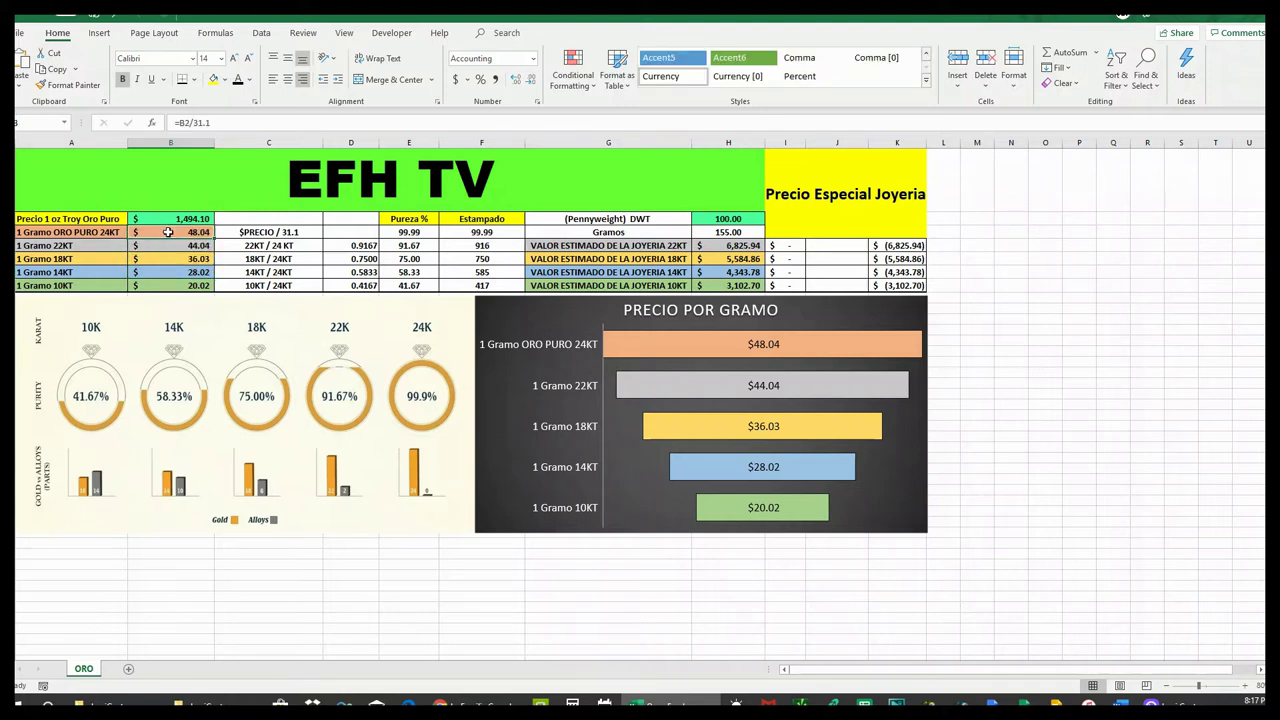
pyautogui.click(410, 233)
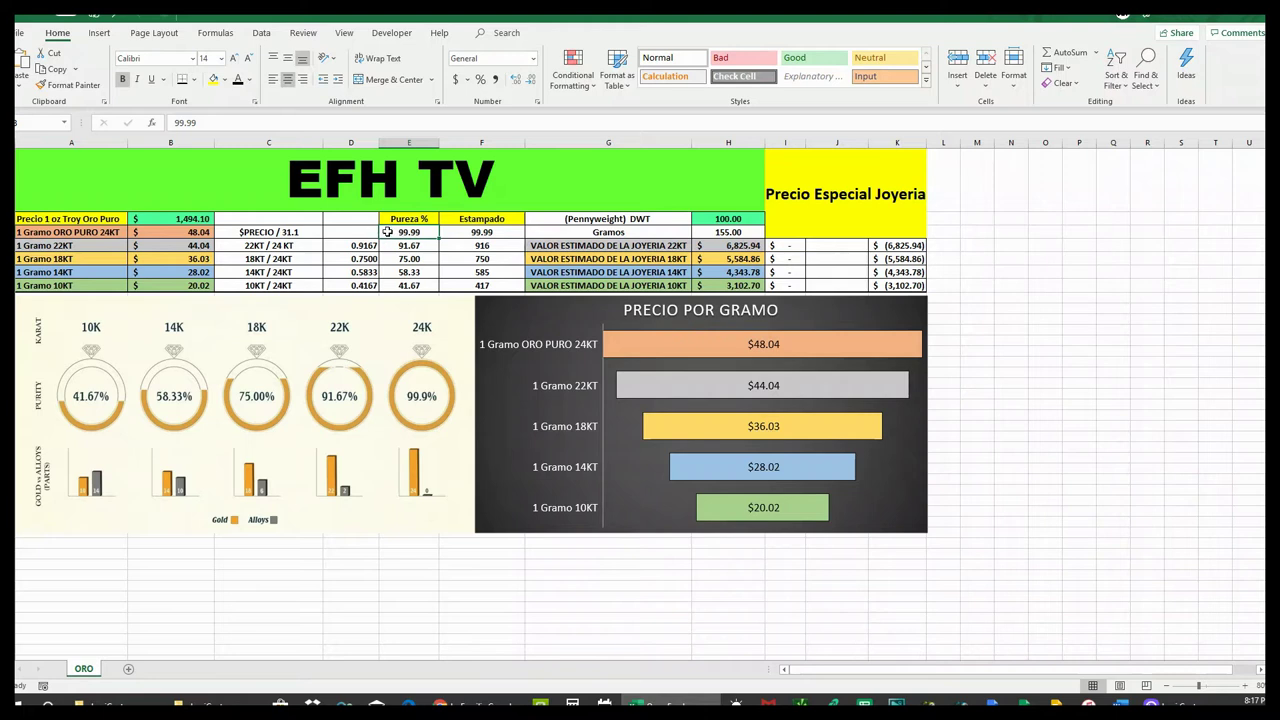
pyautogui.click(394, 248)
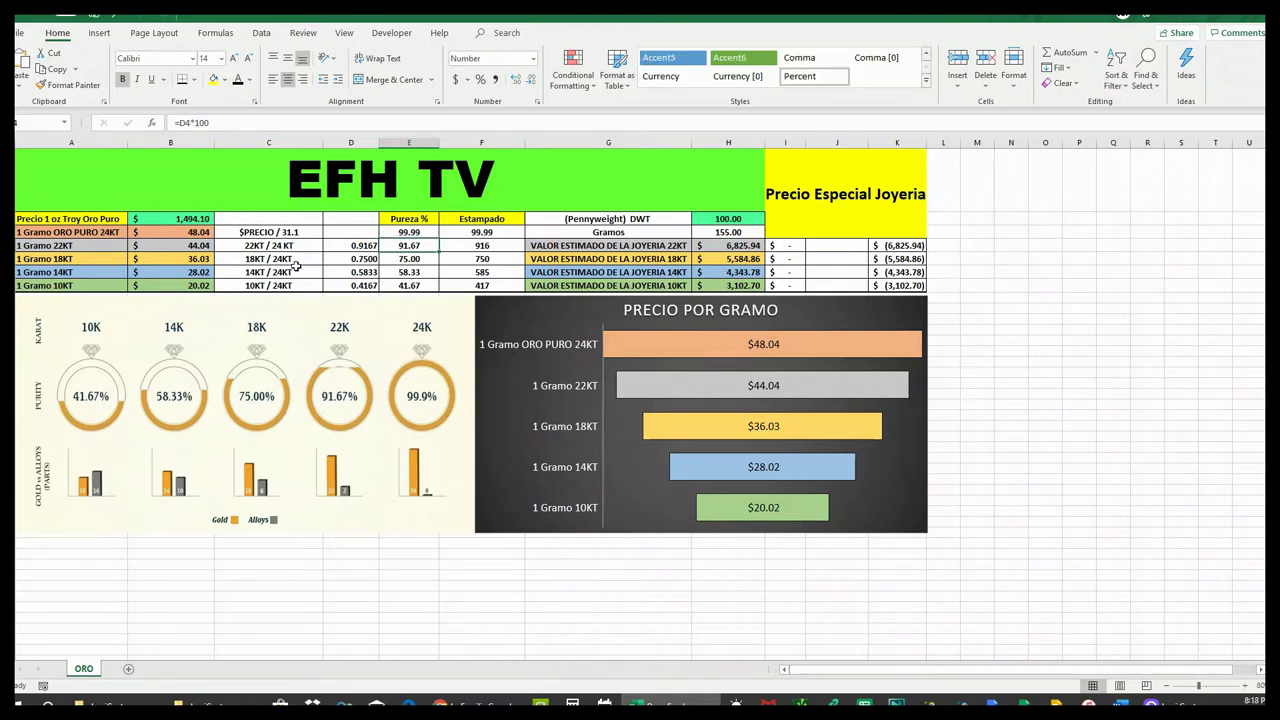
pyautogui.click(396, 259)
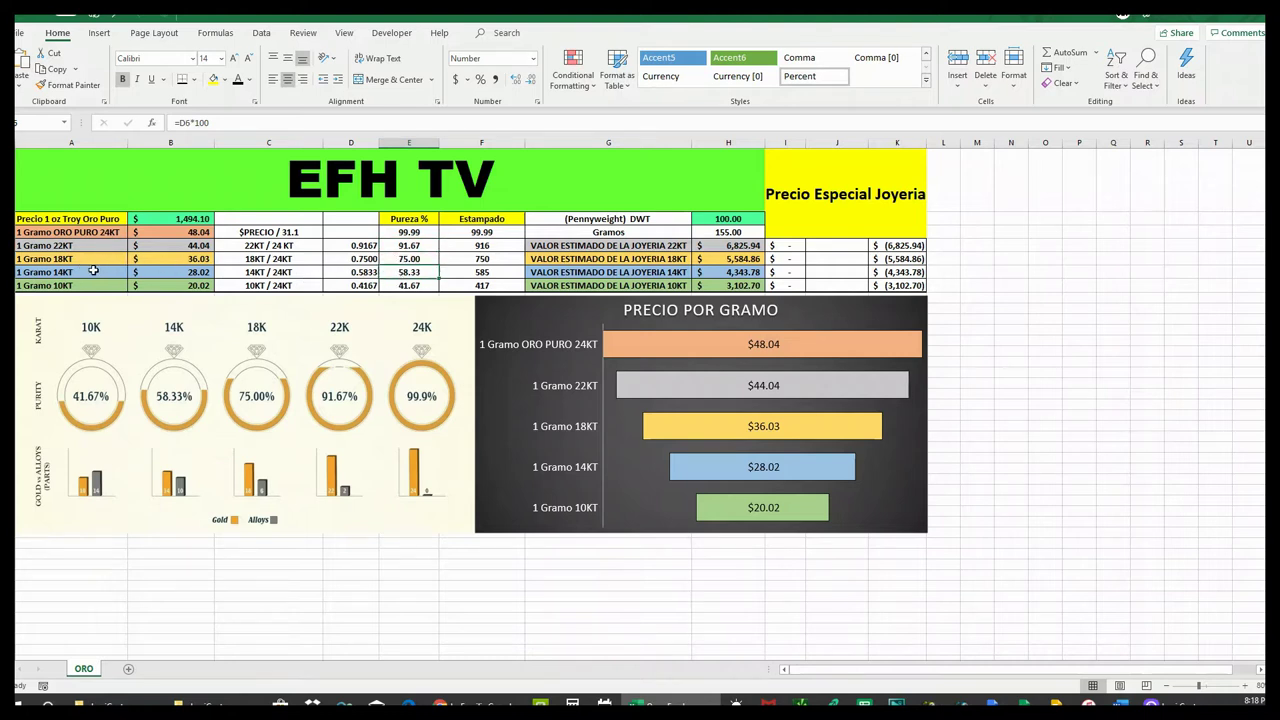
pyautogui.click(93, 271)
pyautogui.click(403, 284)
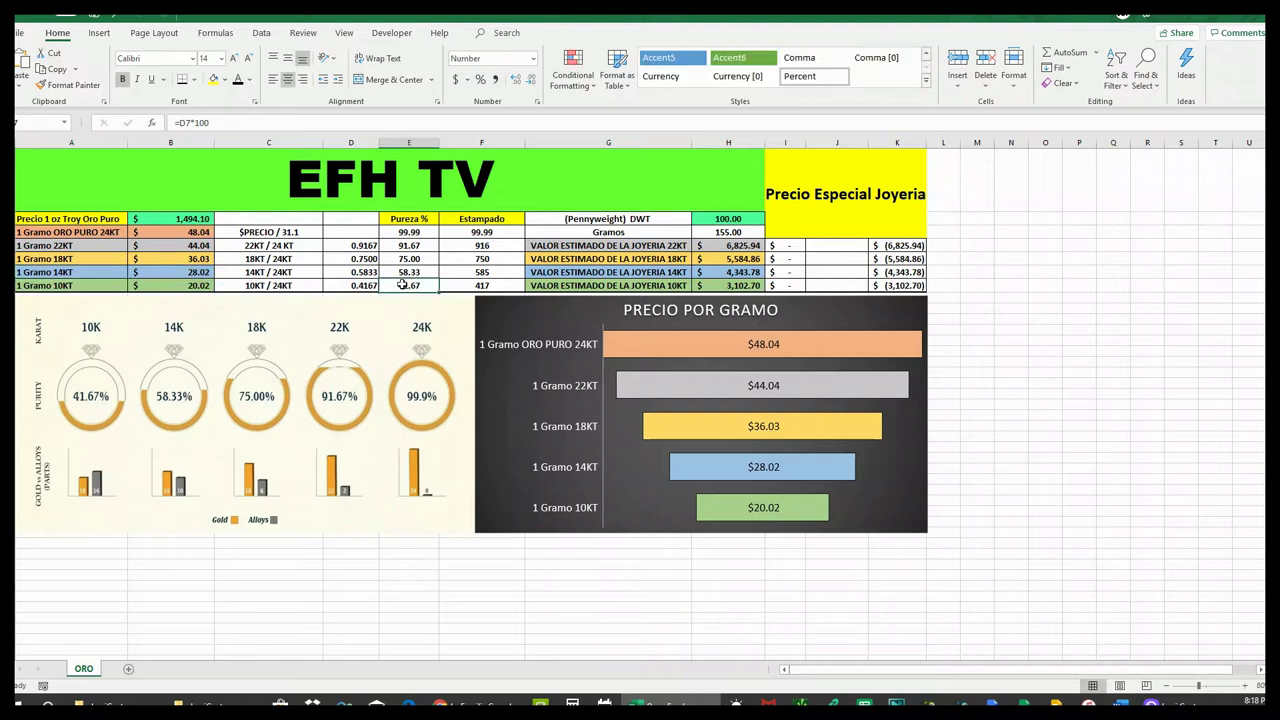
pyautogui.click(51, 285)
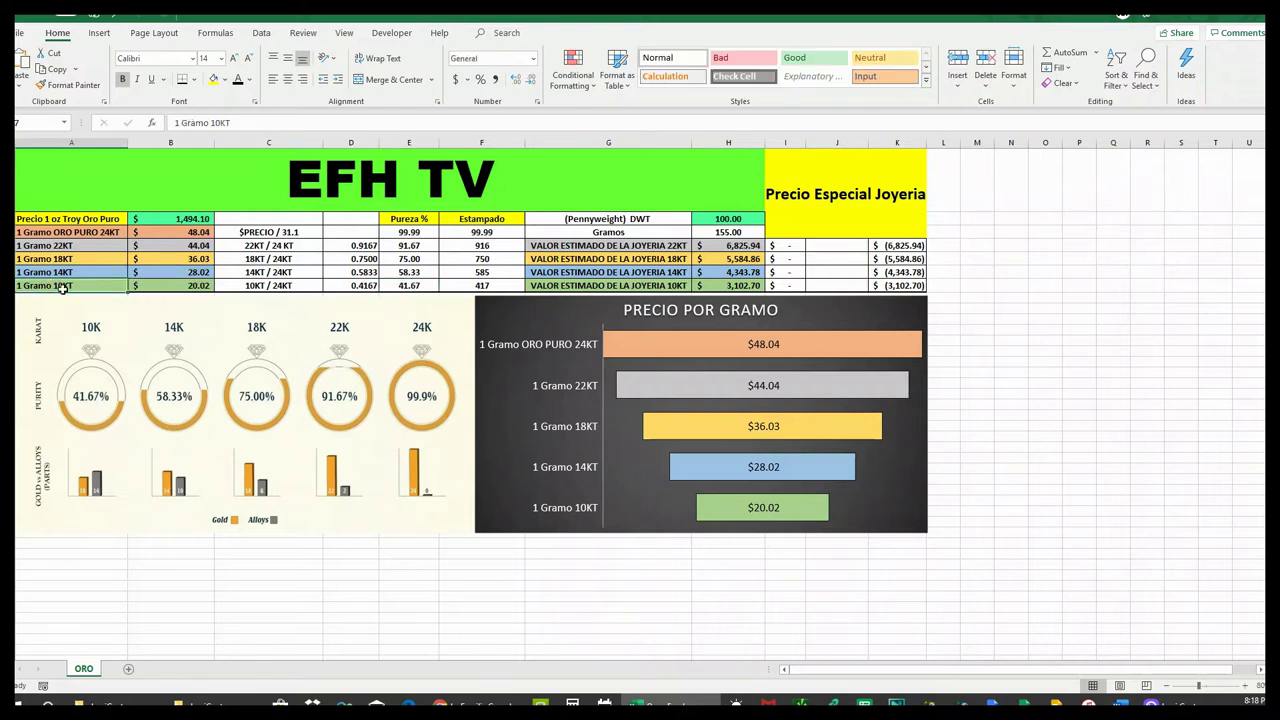
# - Examine the stamp numbers for 22KT, 18KT, 14KT and 10KT against their karat labels and purity, plus the gold-versus-alloys picture
pyautogui.click(477, 245)
pyautogui.click(405, 245)
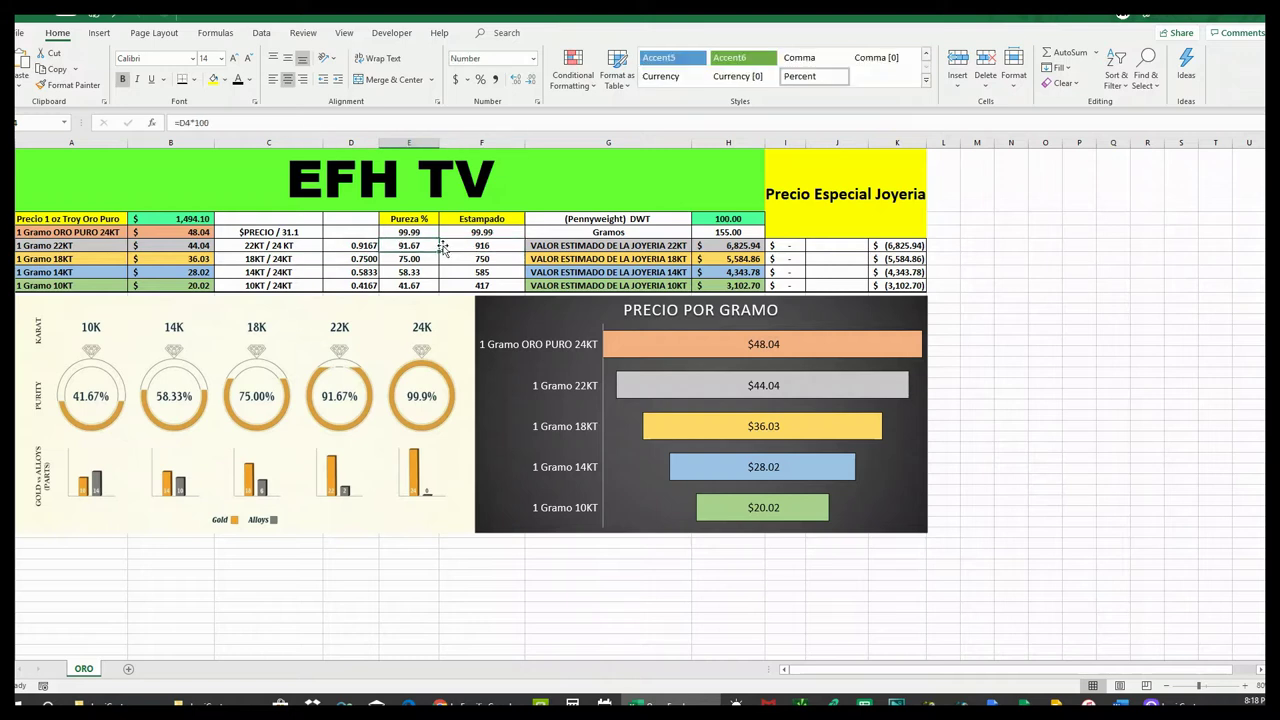
pyautogui.click(474, 247)
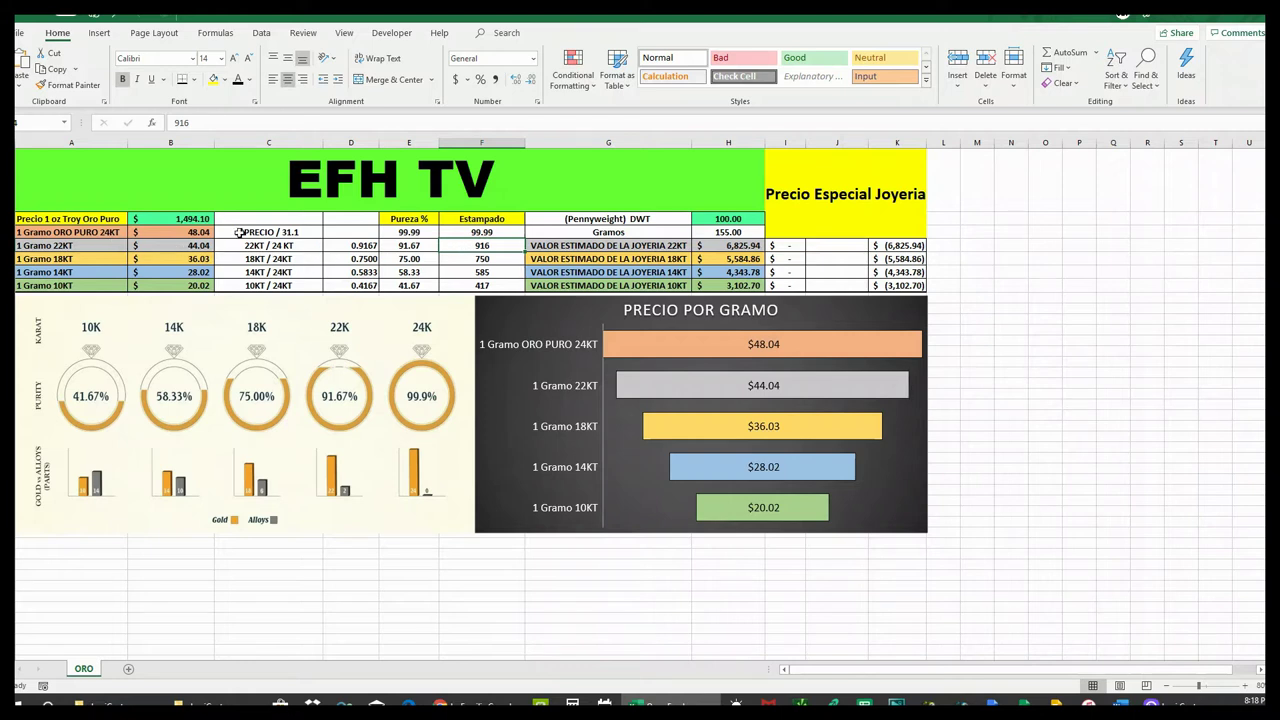
pyautogui.click(468, 259)
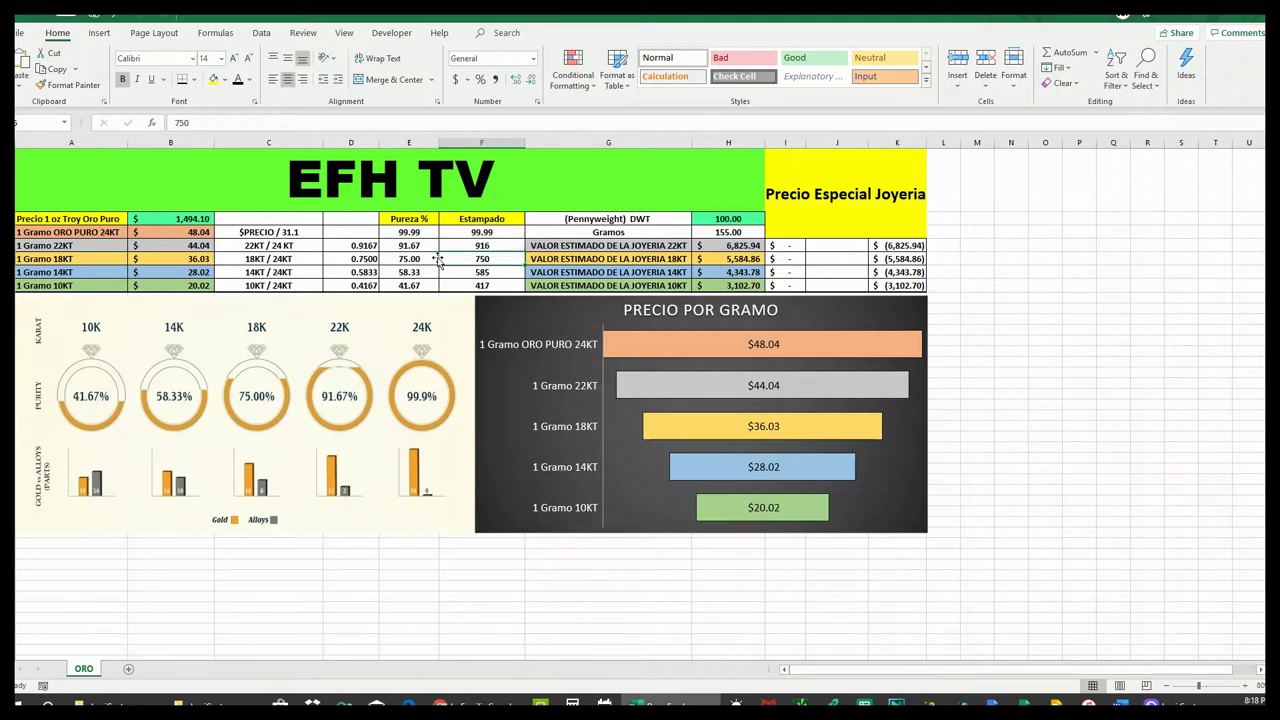
pyautogui.click(99, 259)
pyautogui.click(476, 271)
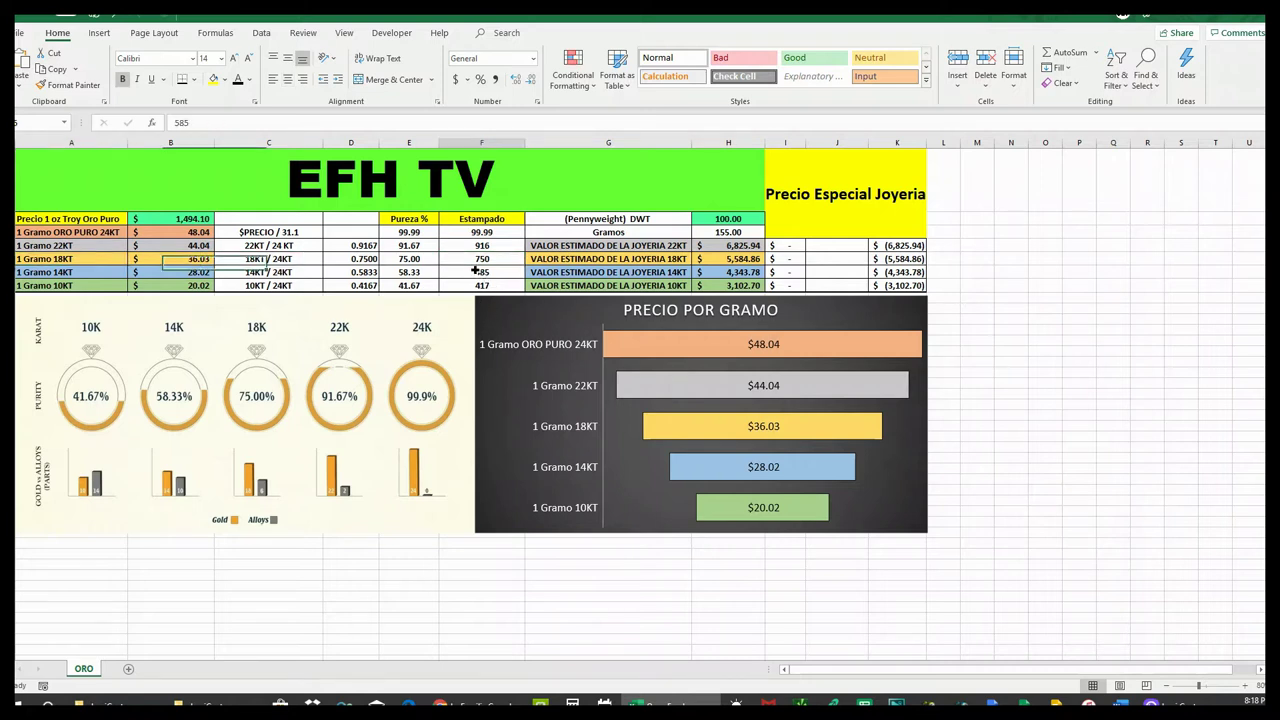
pyautogui.click(88, 272)
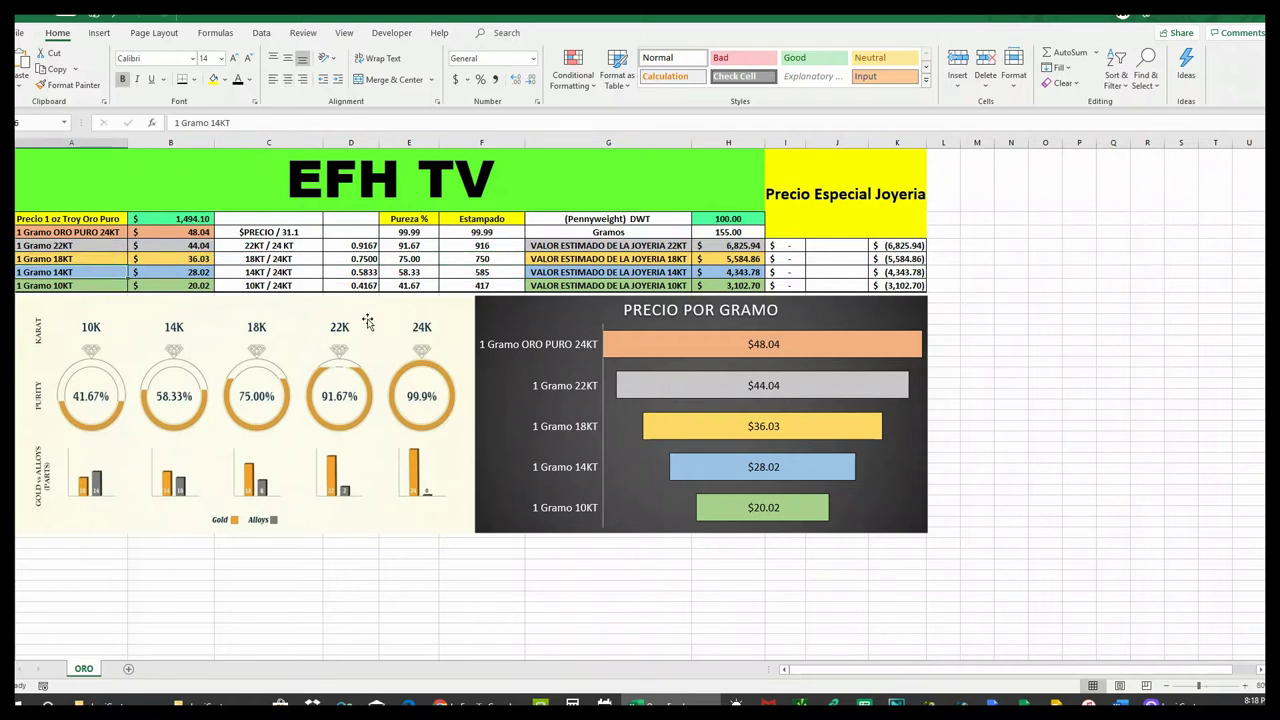
pyautogui.click(470, 286)
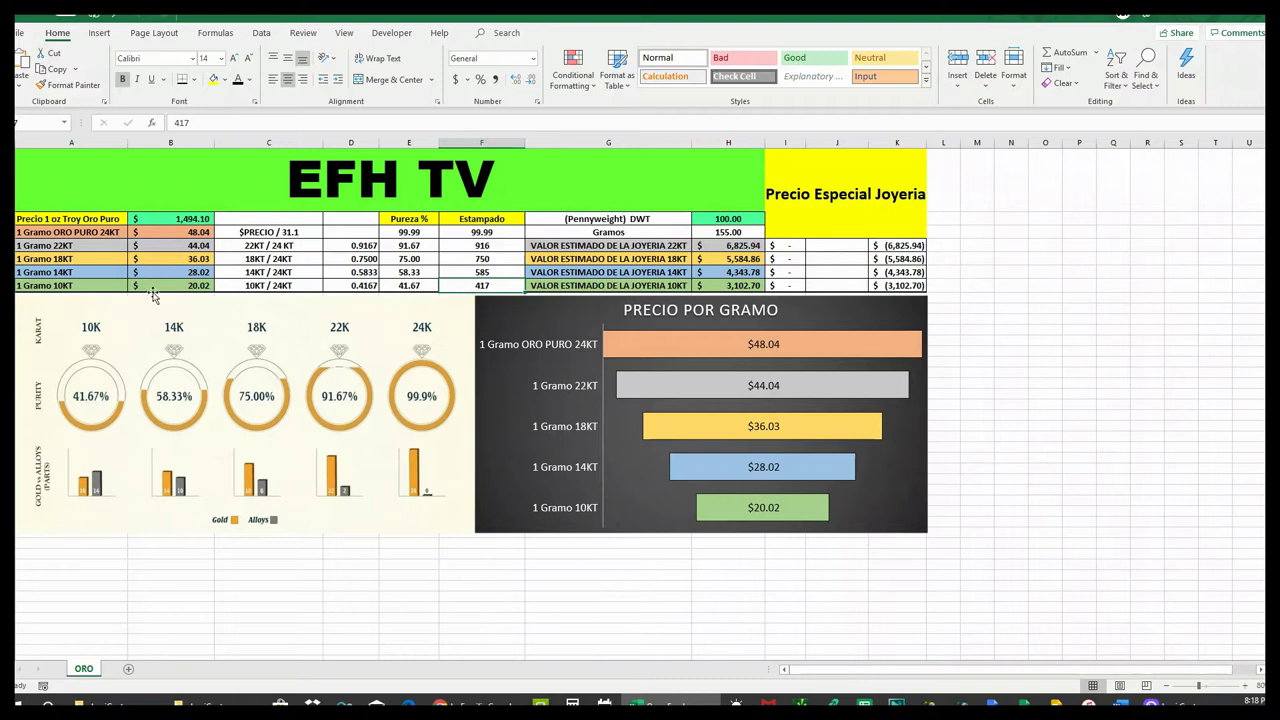
pyautogui.click(90, 285)
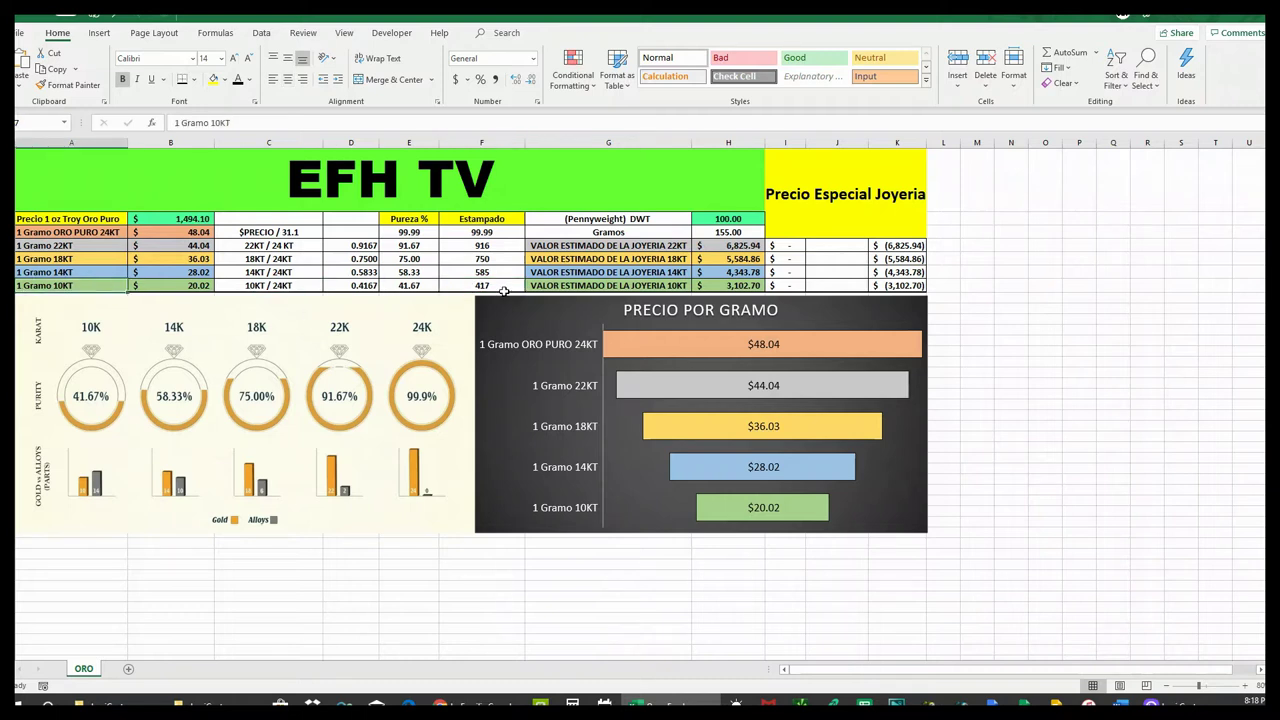
pyautogui.click(401, 286)
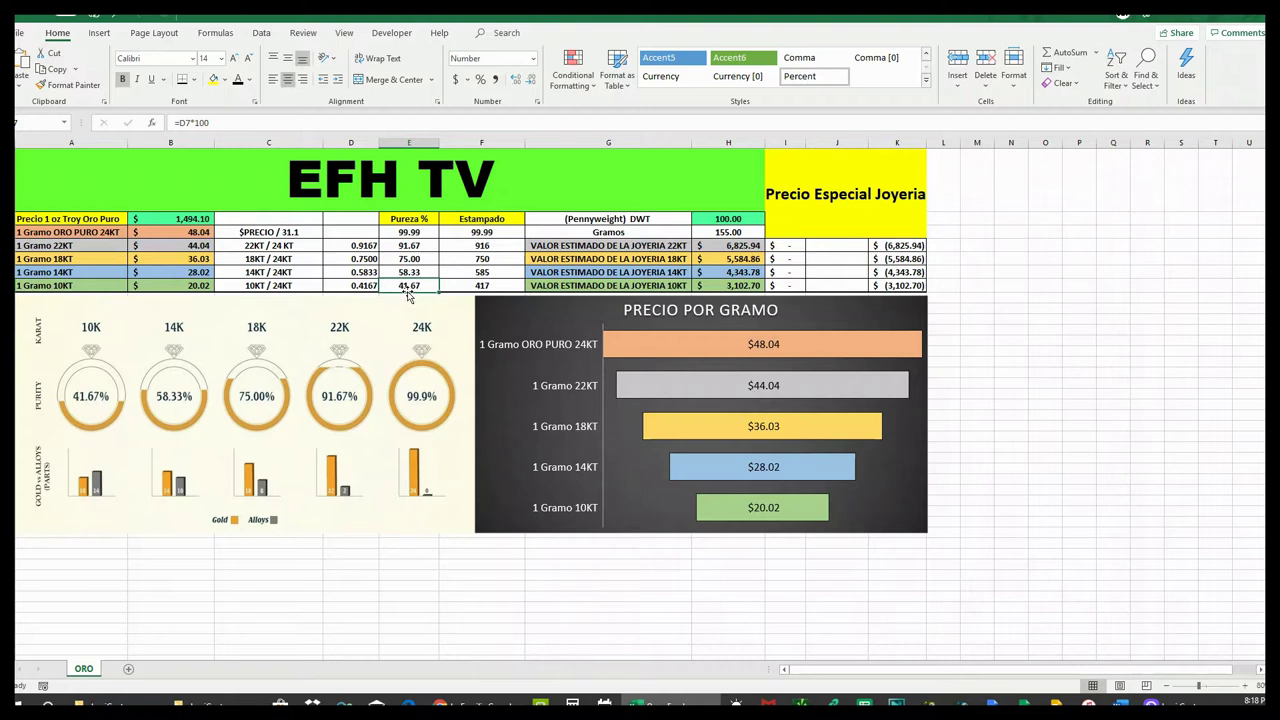
pyautogui.click(478, 286)
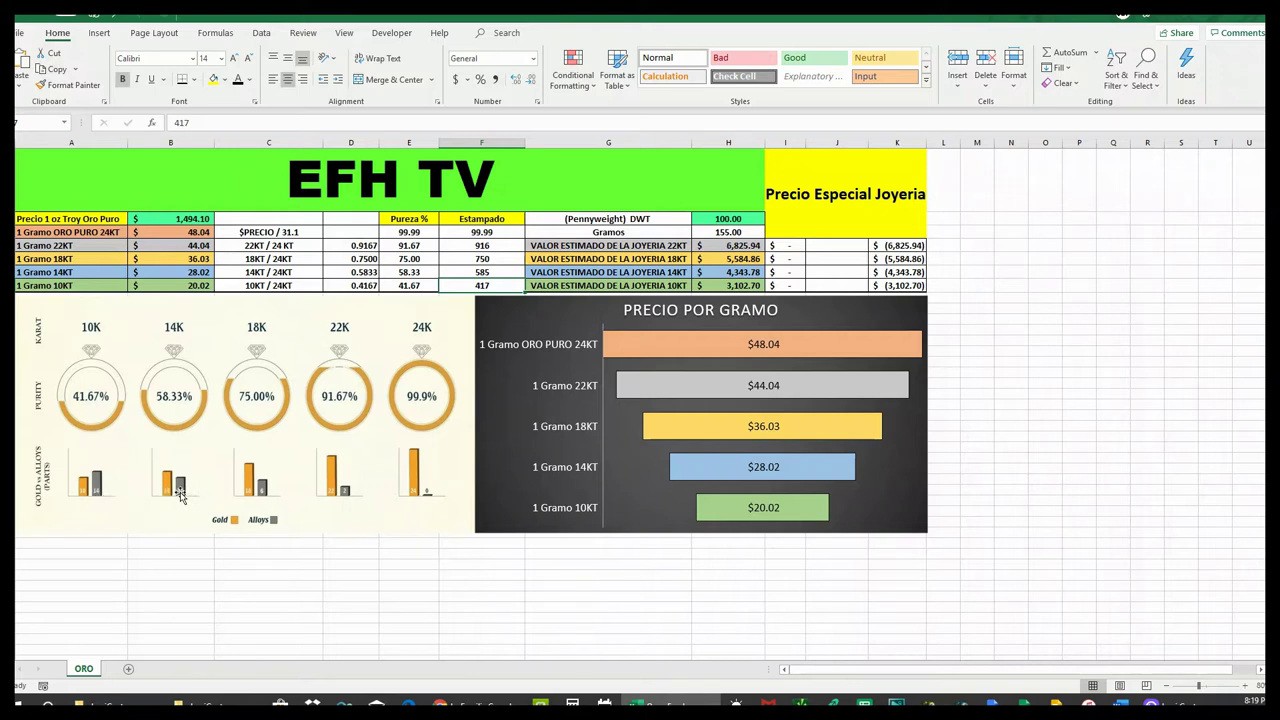
pyautogui.click(264, 492)
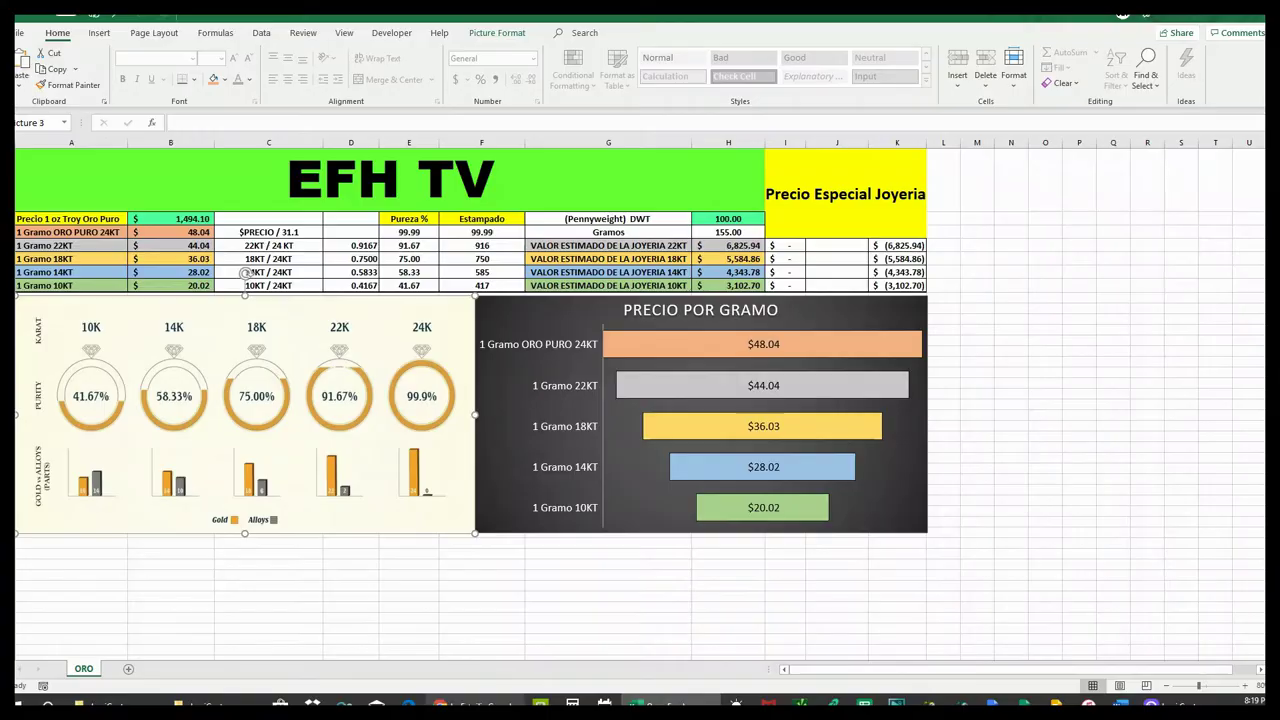
# - Check the Panther Bracelet's weight in the Facebook post and set the sheet's pennyweight (DWT) value to 12.1
pyautogui.click(440, 705)
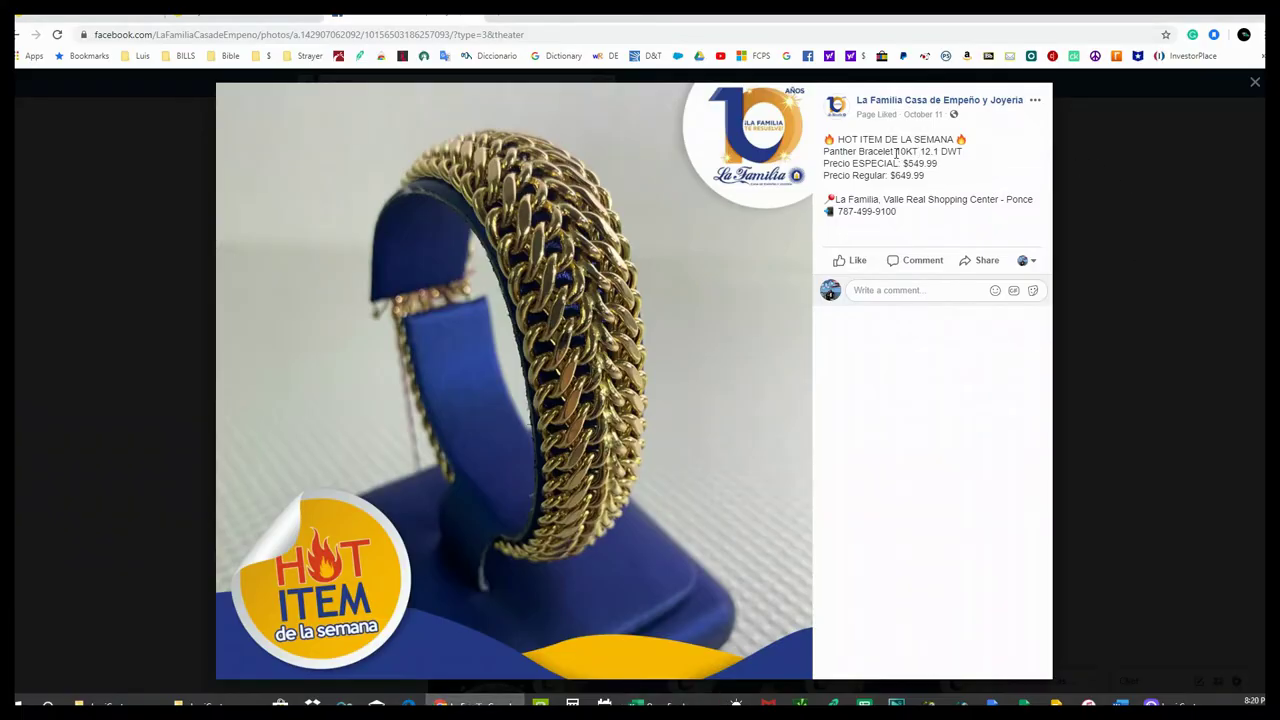
pyautogui.moveTo(722, 622)
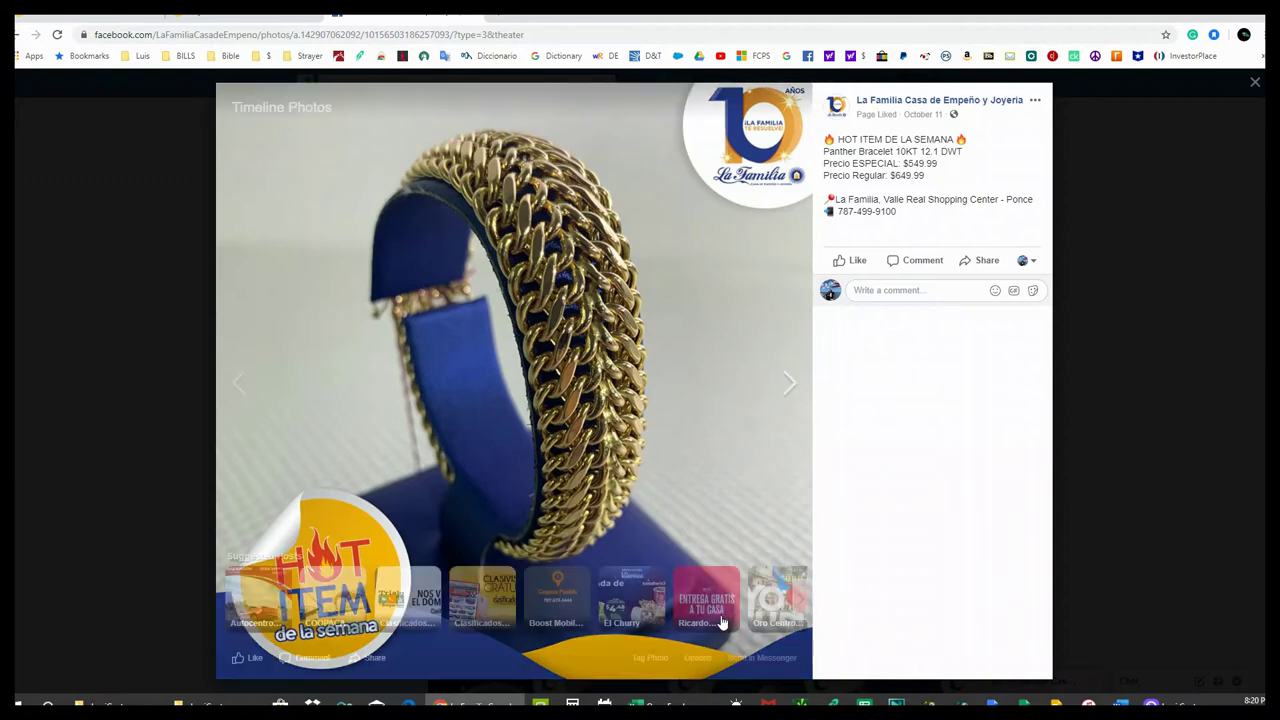
pyautogui.click(640, 705)
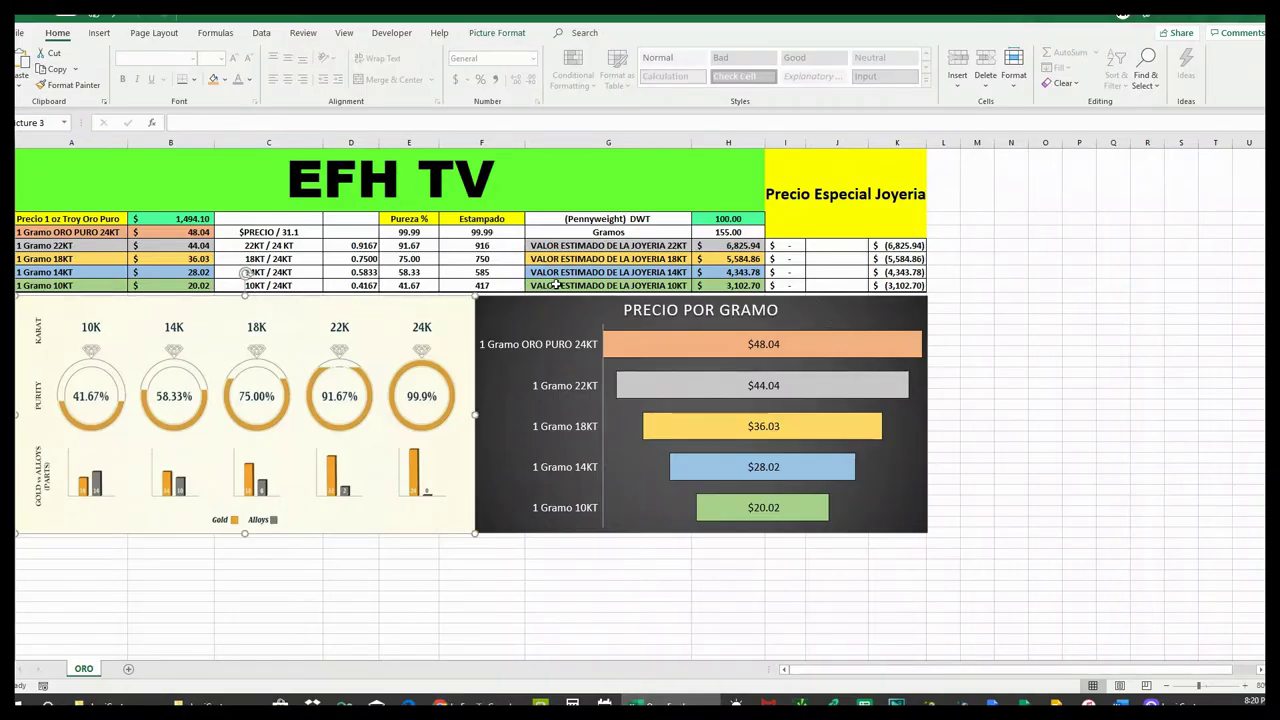
pyautogui.click(822, 287)
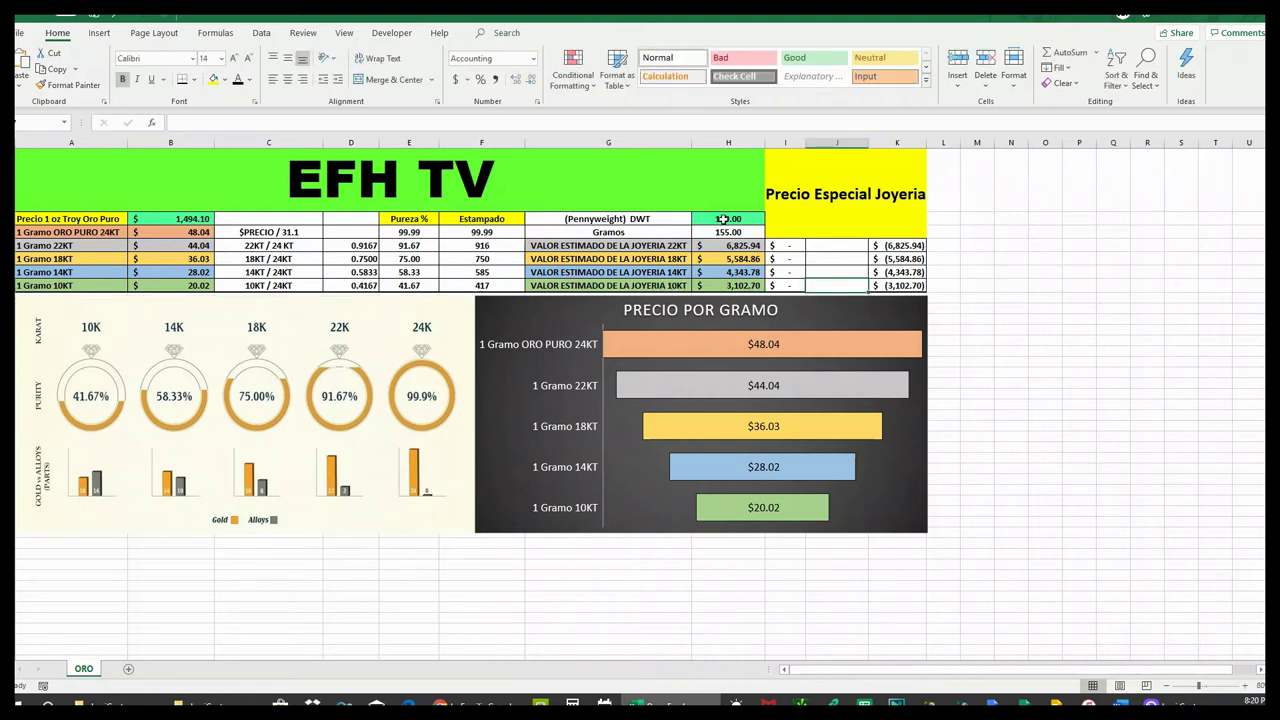
pyautogui.click(724, 218)
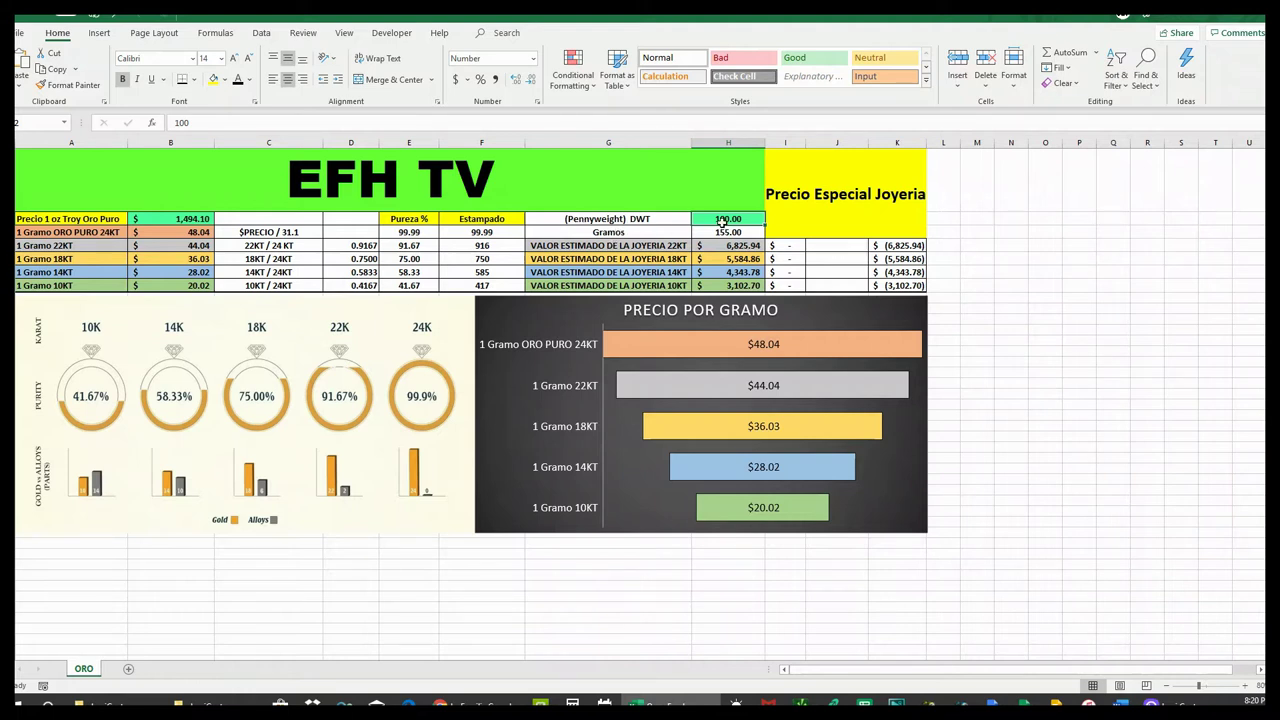
pyautogui.click(500, 700)
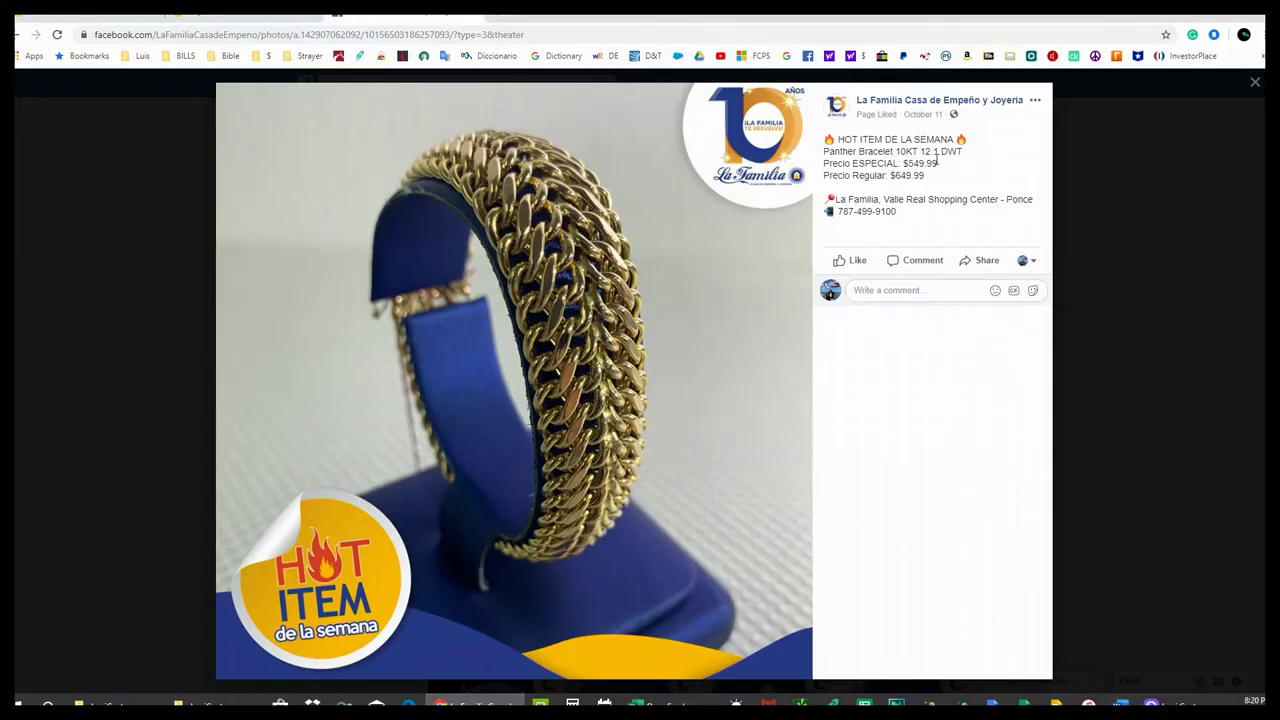
pyautogui.click(668, 706)
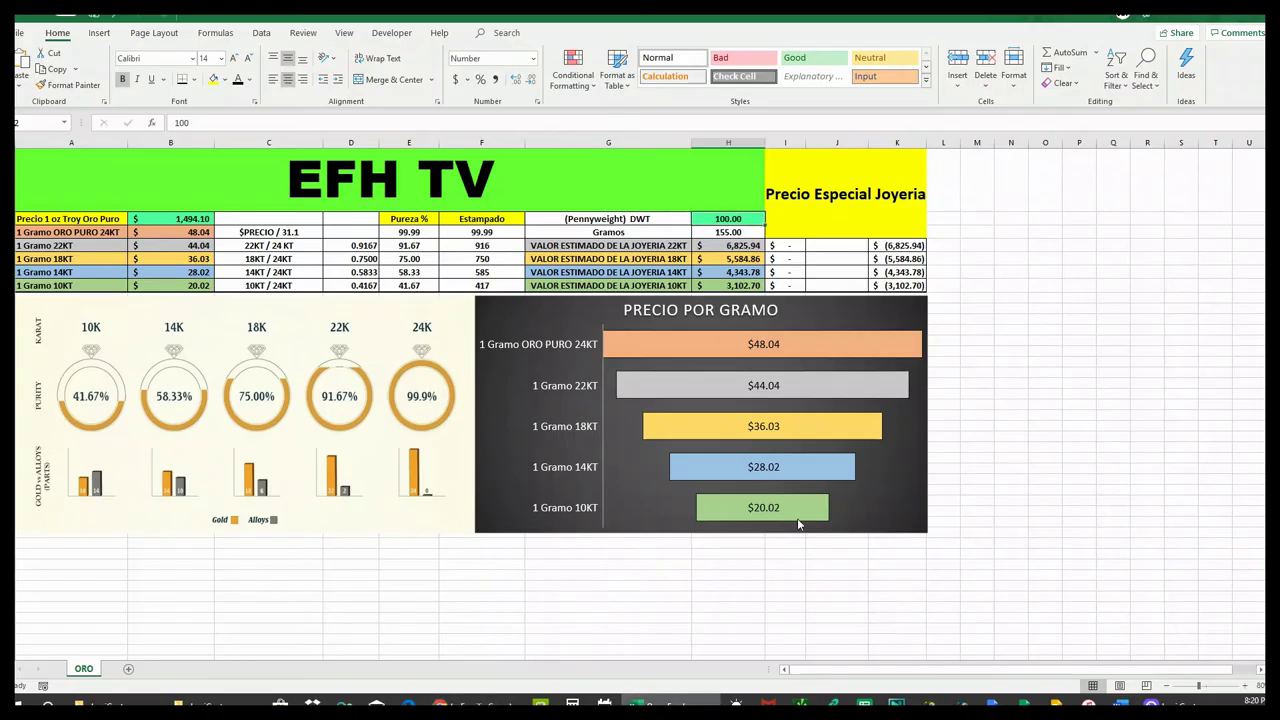
pyautogui.write('12.1')
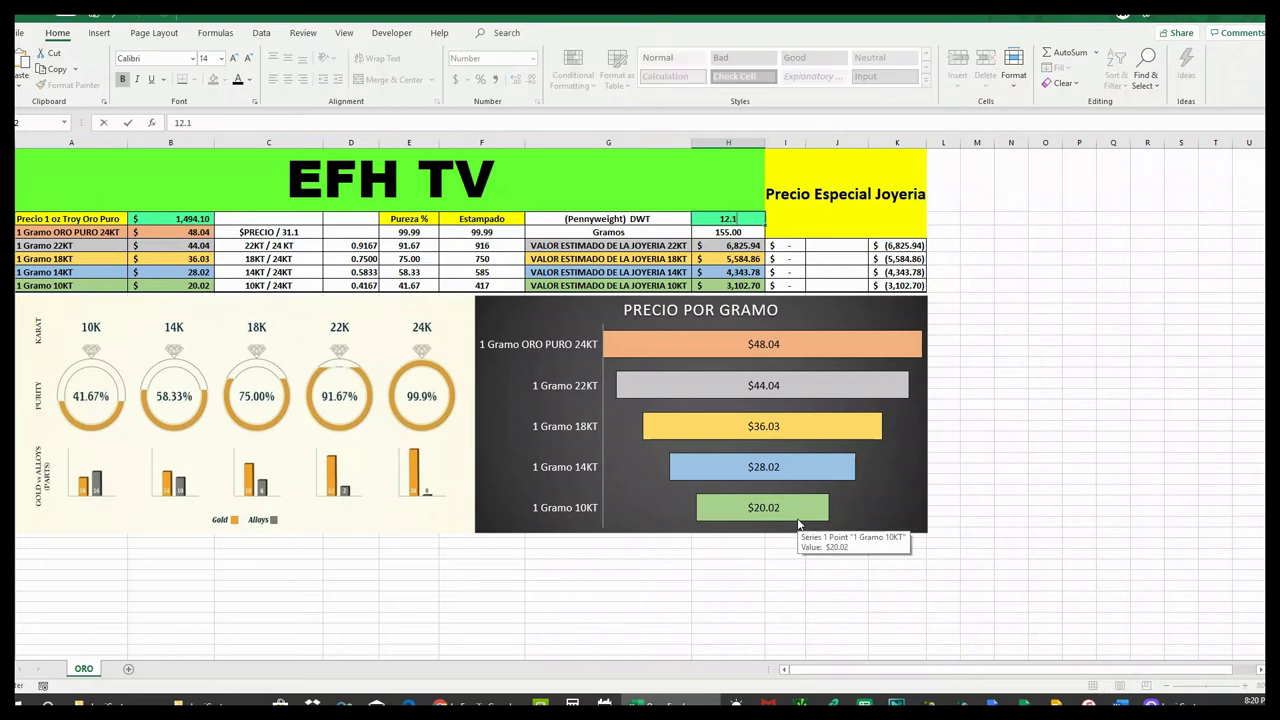
pyautogui.press('Return')
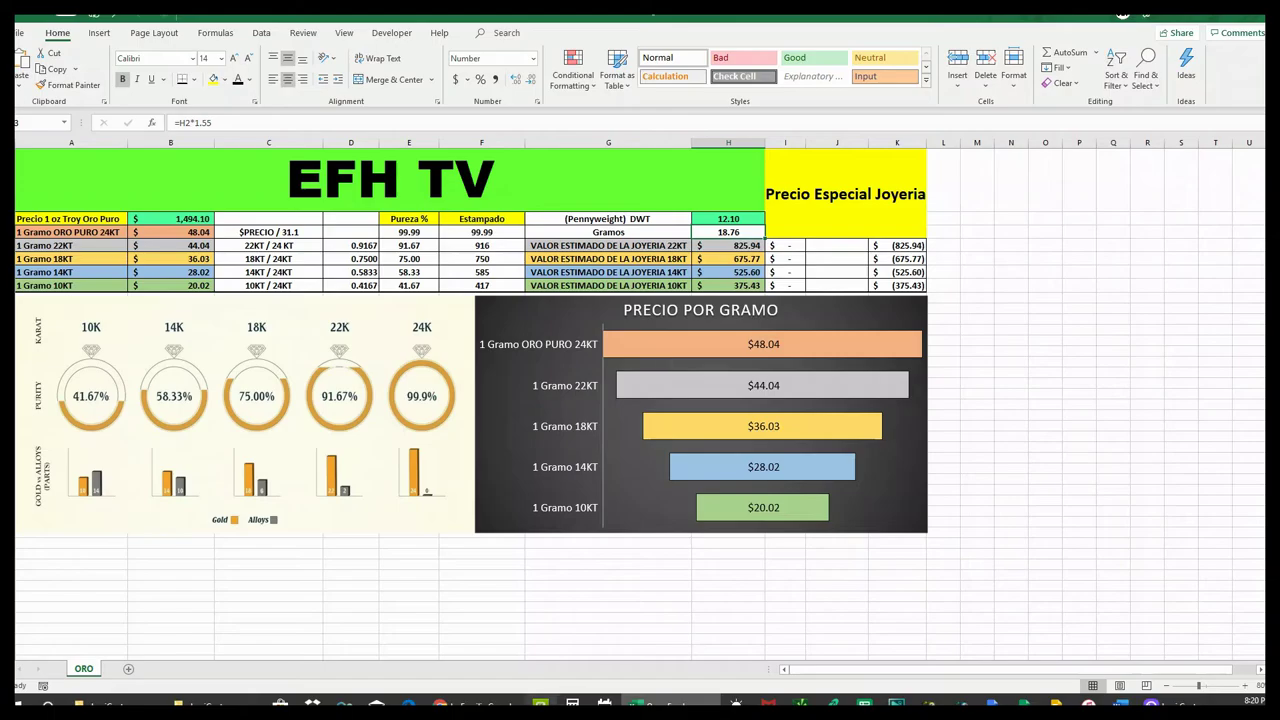
# - Review the bracelet's Facebook post again and enter 549 as the special jewelry price in the sheet's 10KT row
pyautogui.click(440, 705)
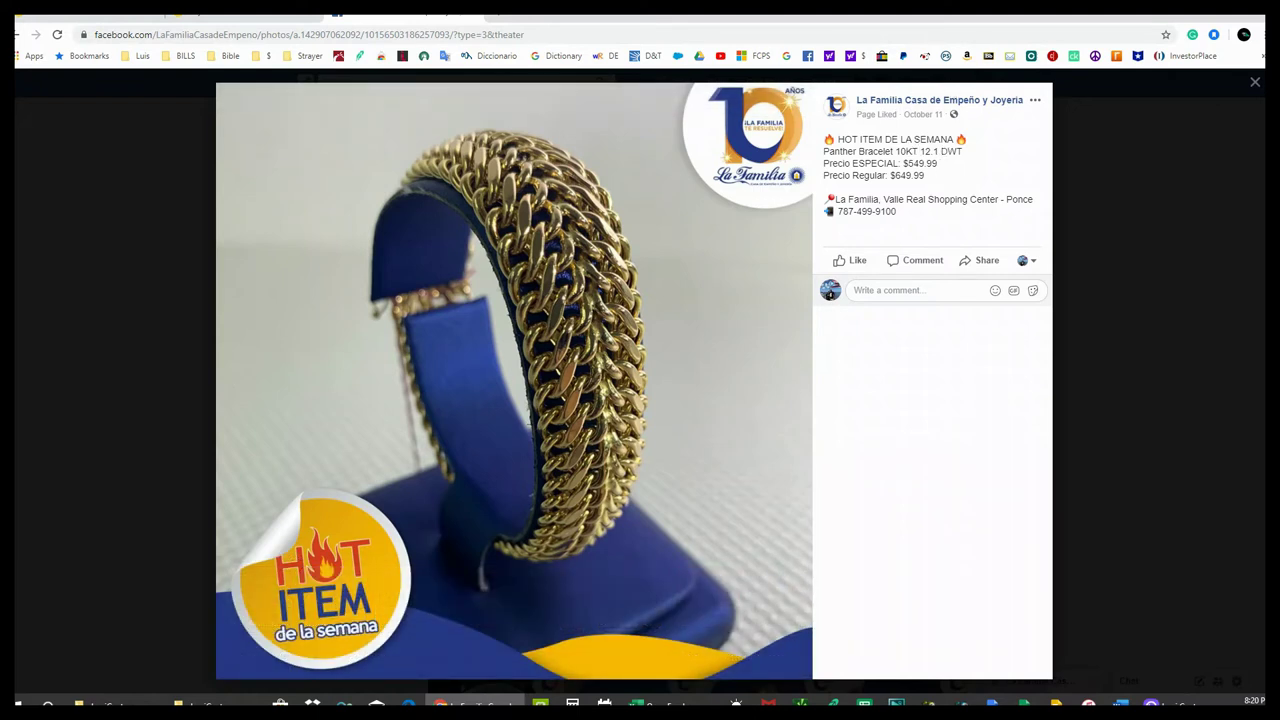
pyautogui.moveTo(940, 151); pyautogui.dragTo(981, 160)
pyautogui.click(640, 704)
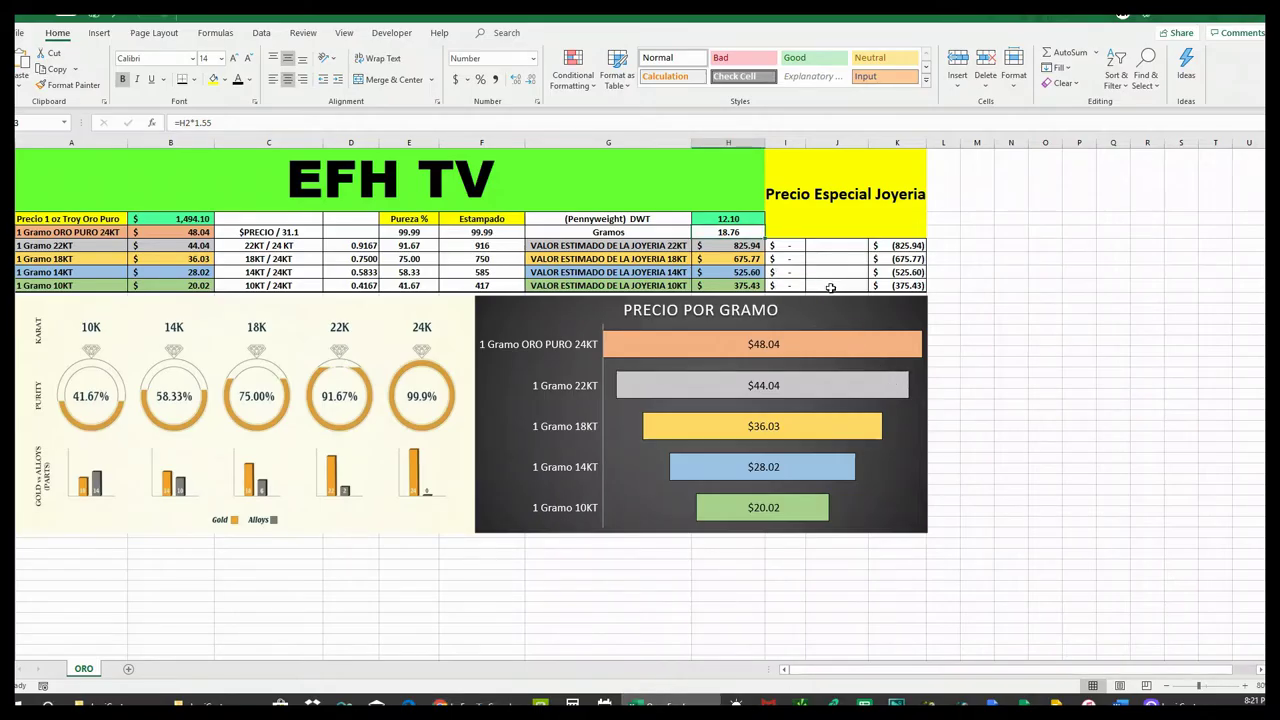
pyautogui.click(830, 286)
pyautogui.write('5')
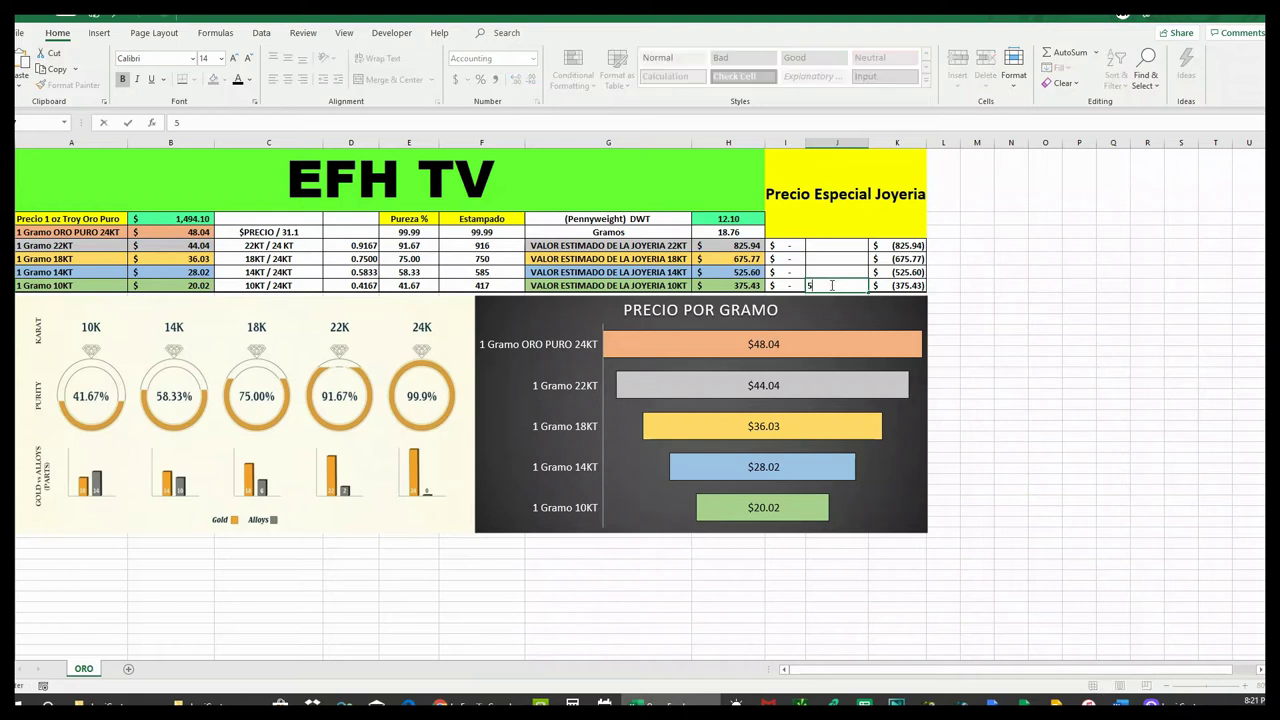
pyautogui.write('49')
pyautogui.press('Return')
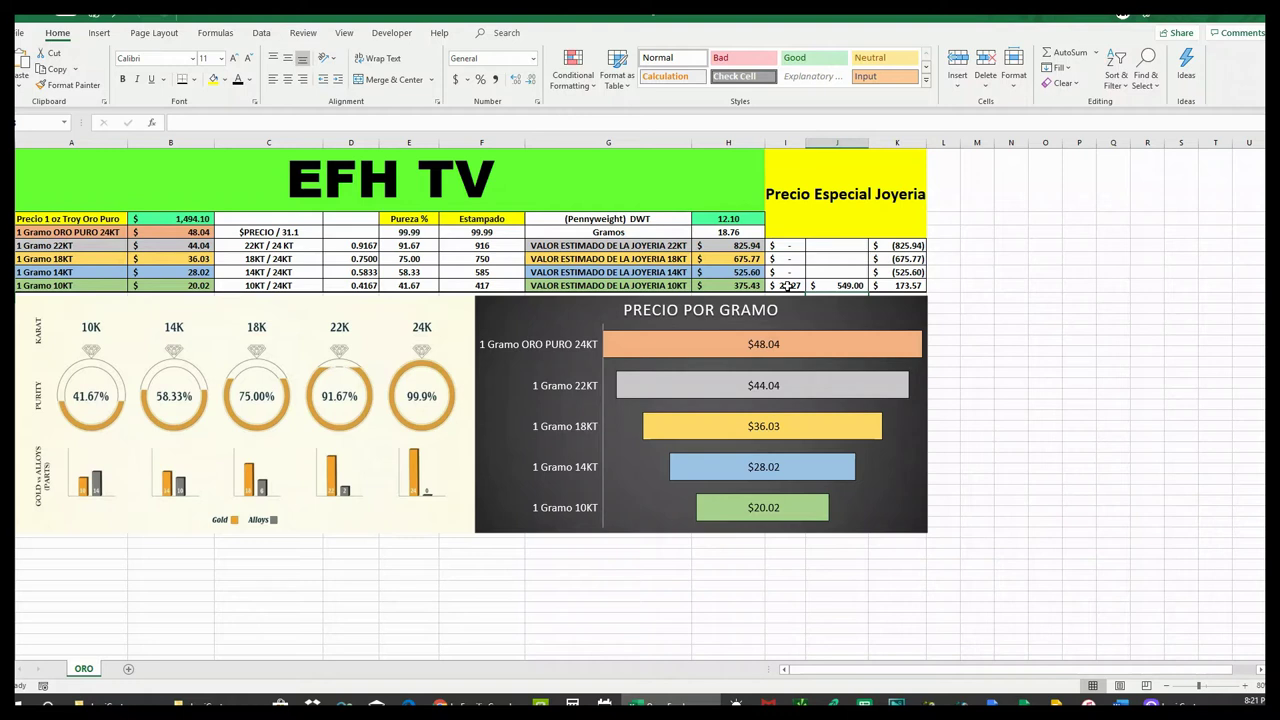
# - Examine the 10KT row's formulas for price per gram paid, difference from gold value, and estimated jewelry value
pyautogui.click(788, 286)
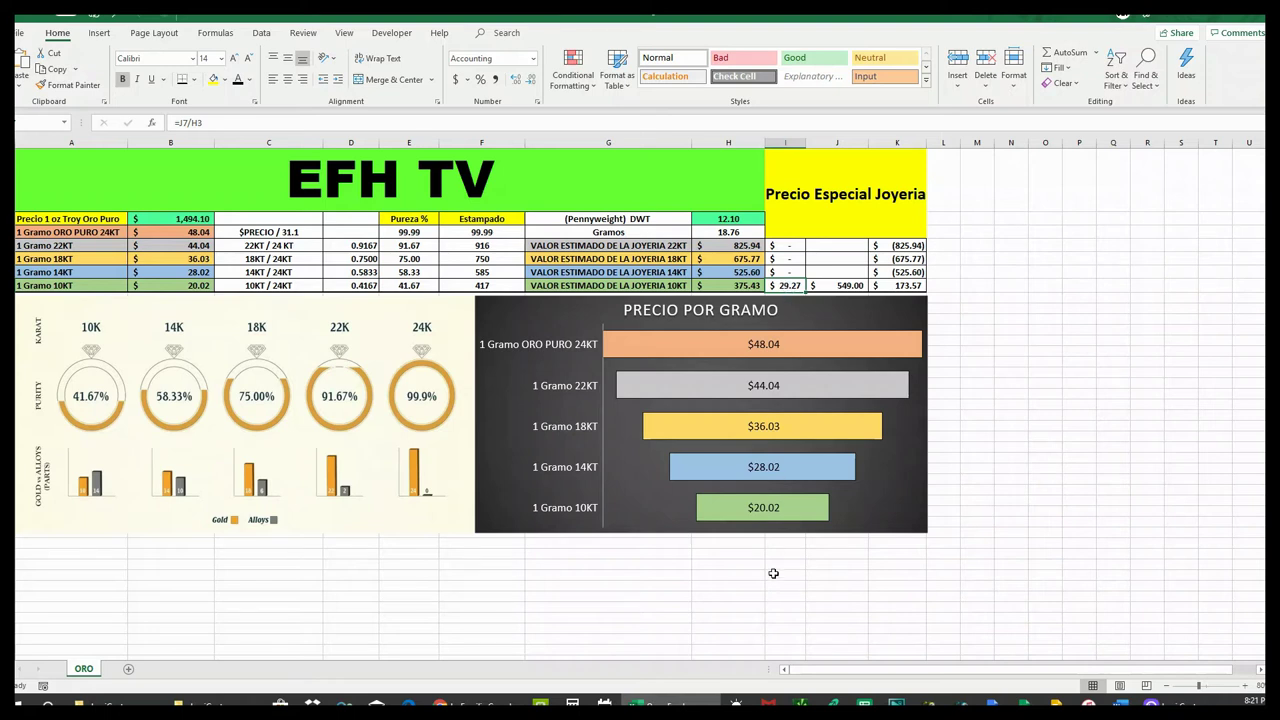
pyautogui.moveTo(748, 511)
pyautogui.click(894, 285)
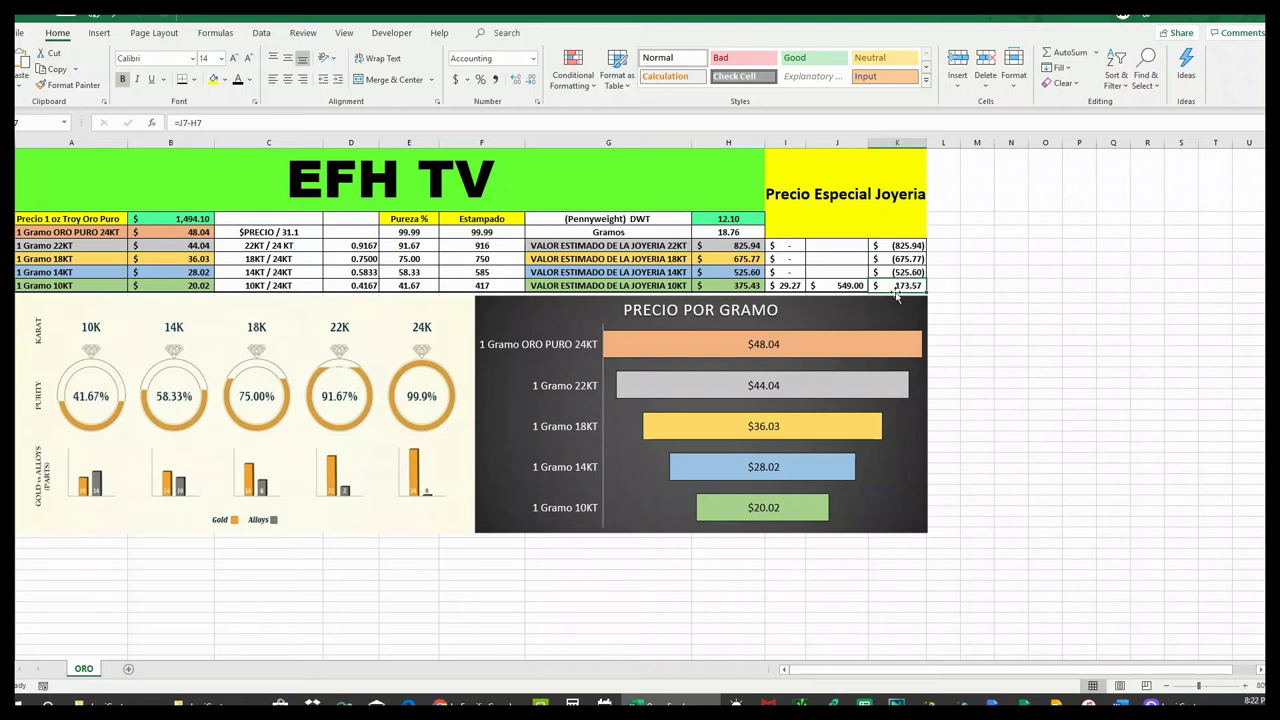
pyautogui.click(778, 283)
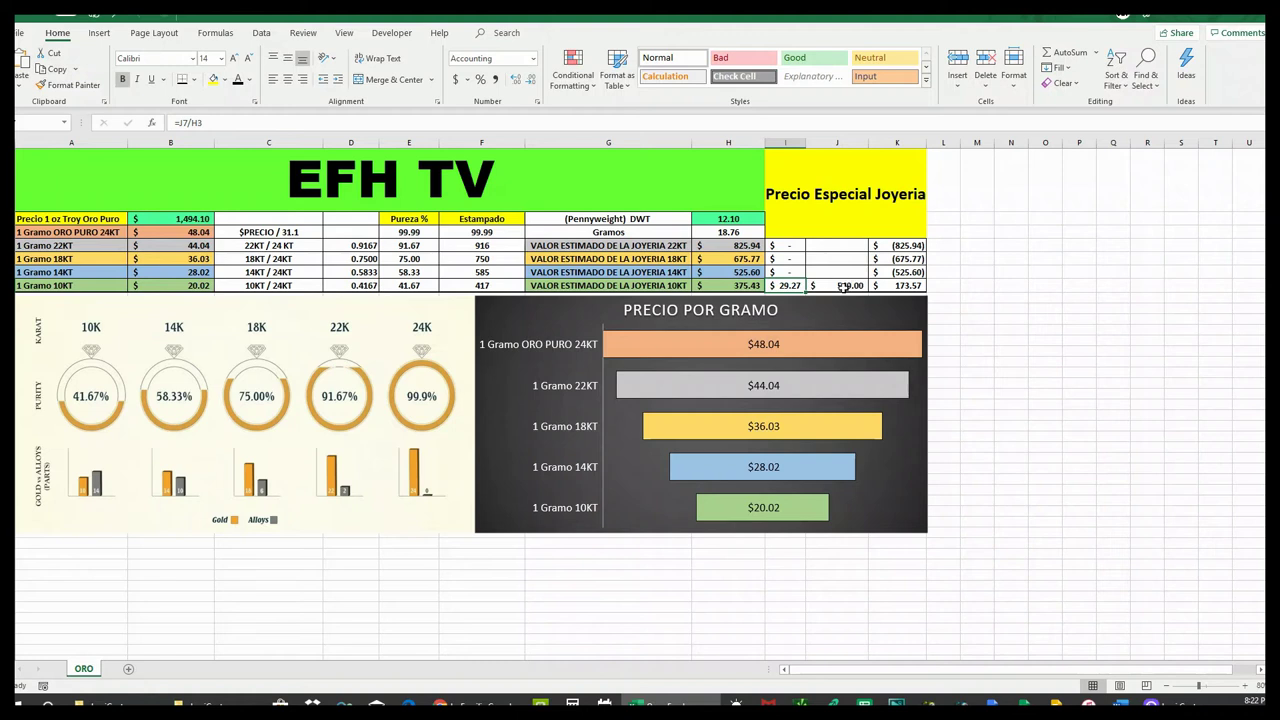
pyautogui.click(742, 285)
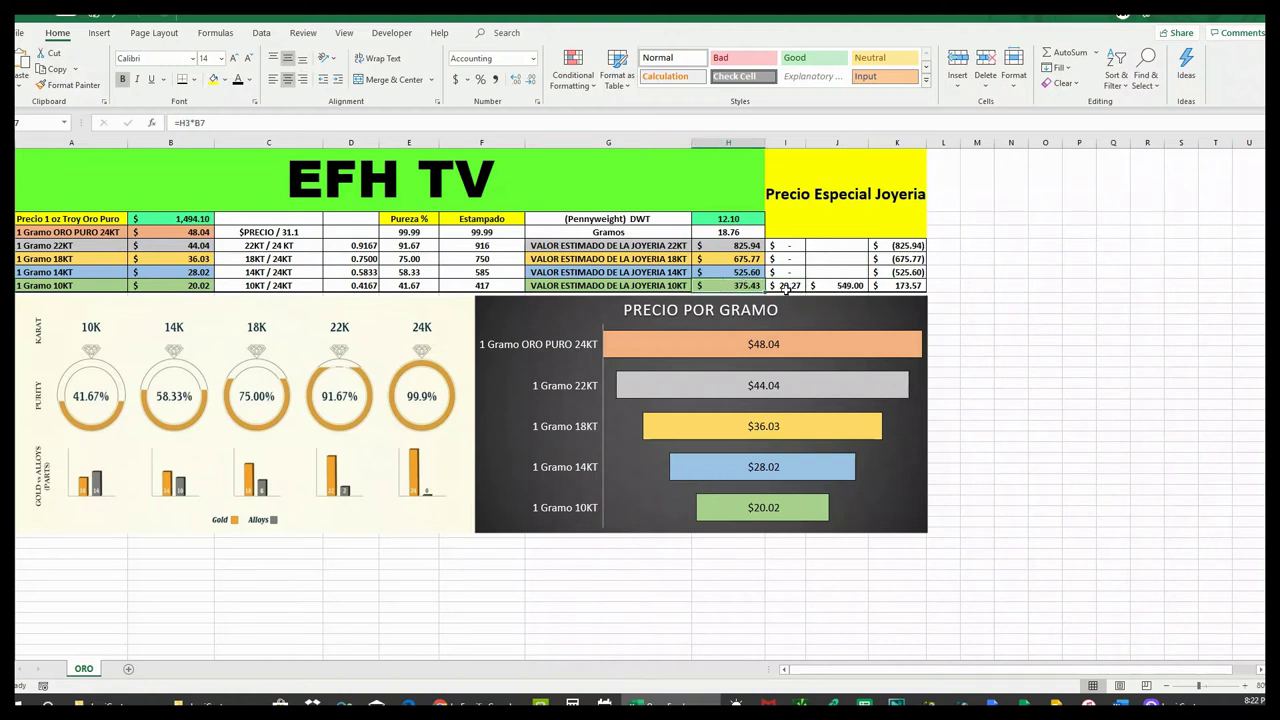
pyautogui.click(786, 286)
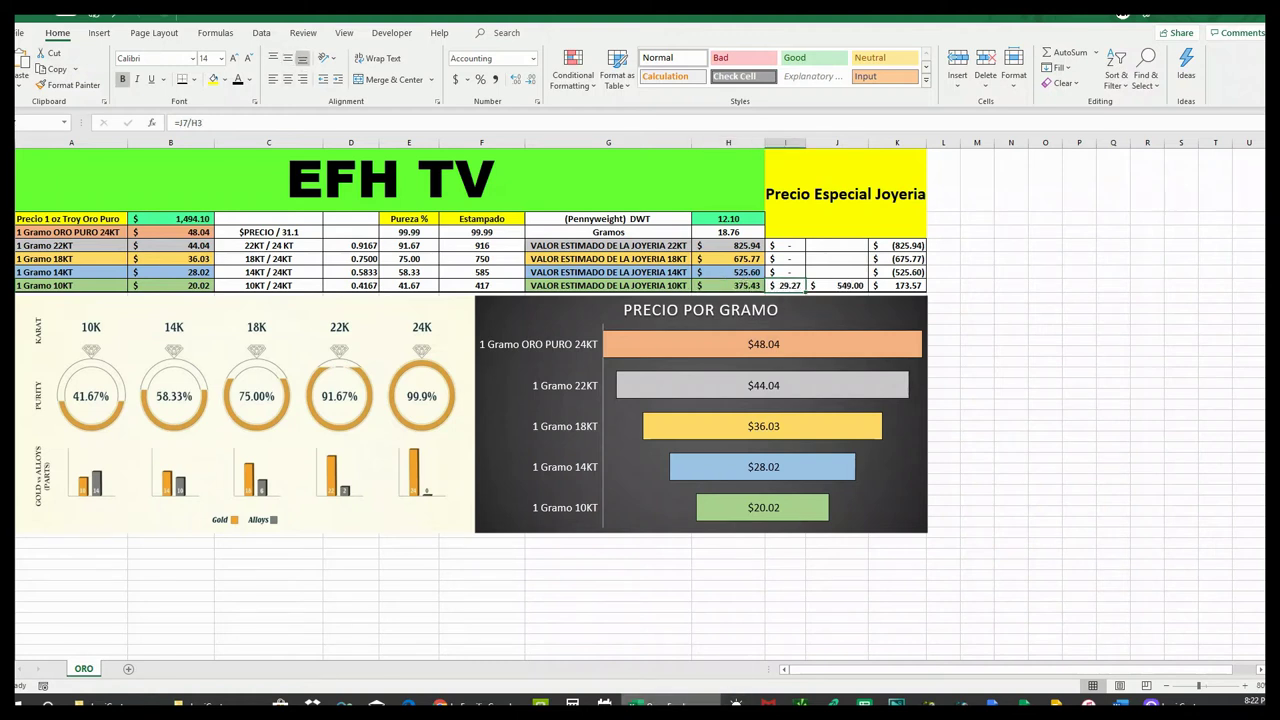
# - Browse the jewelry store's Facebook photos from the Panther Bracelet onward to the 14K Lady's Stone-Diamond Ring post
pyautogui.hotkey('alt', 'Tab')
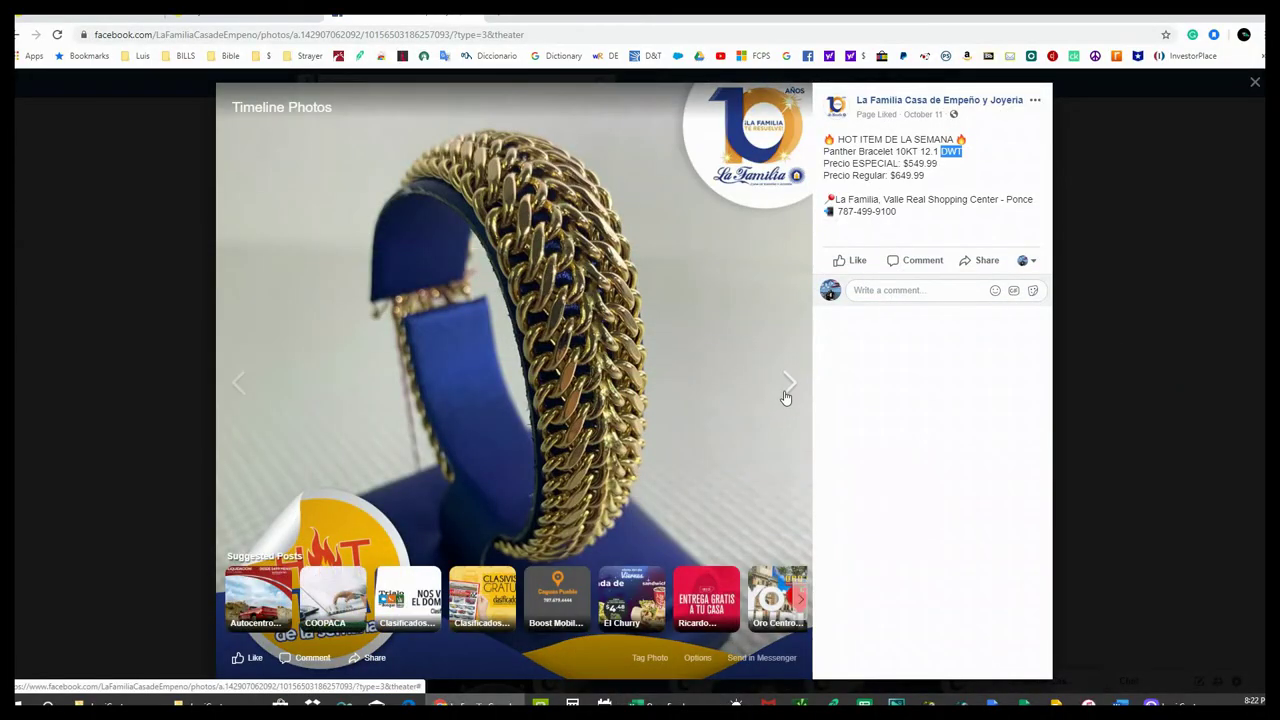
pyautogui.click(786, 398)
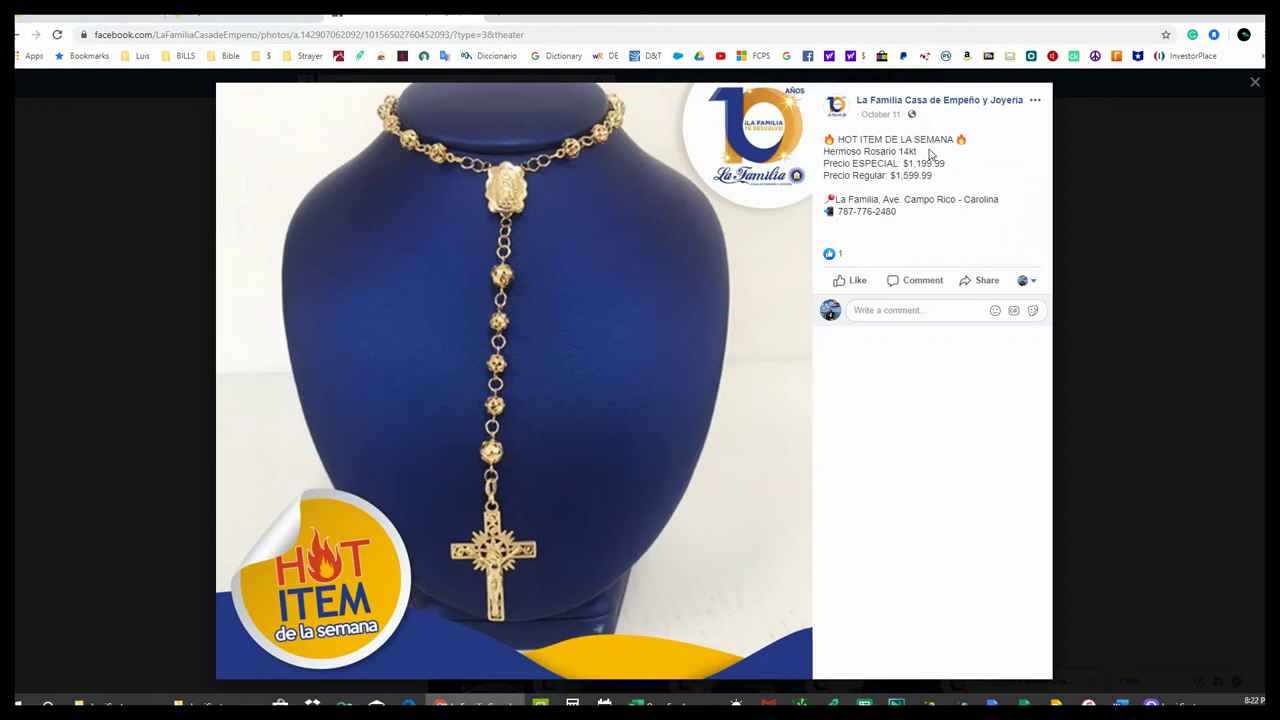
pyautogui.moveTo(777, 394)
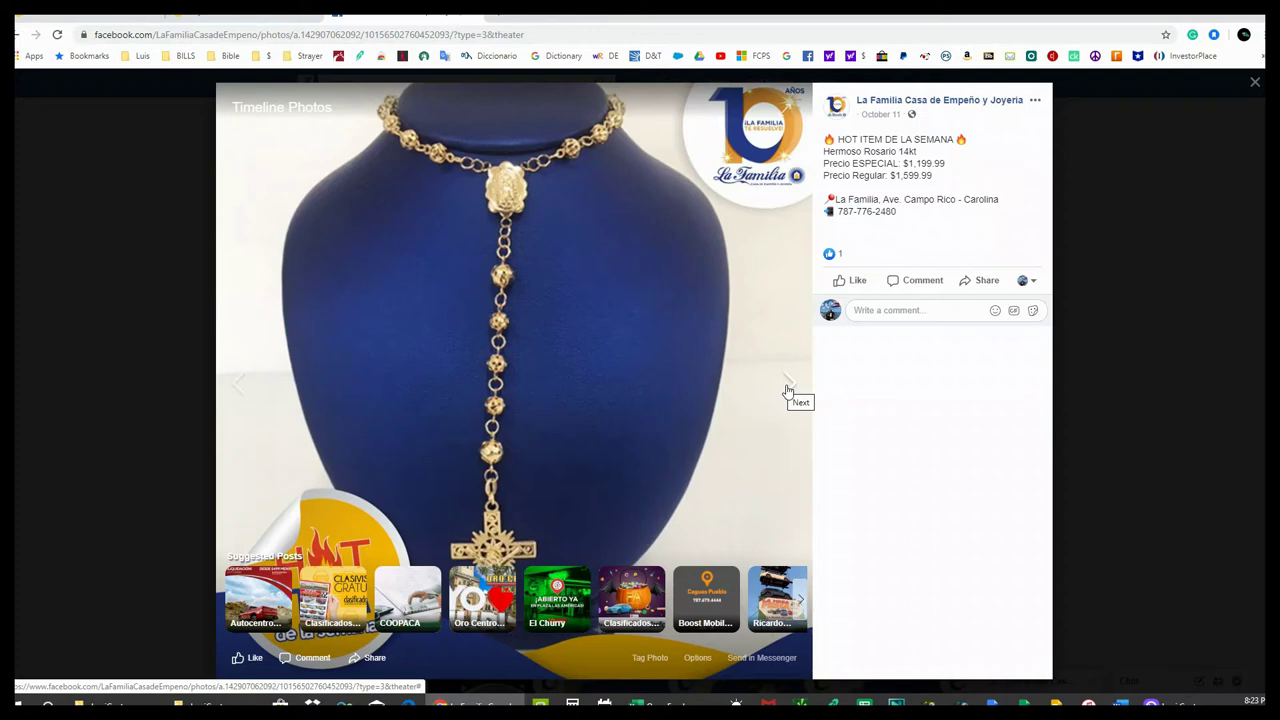
pyautogui.click(788, 391)
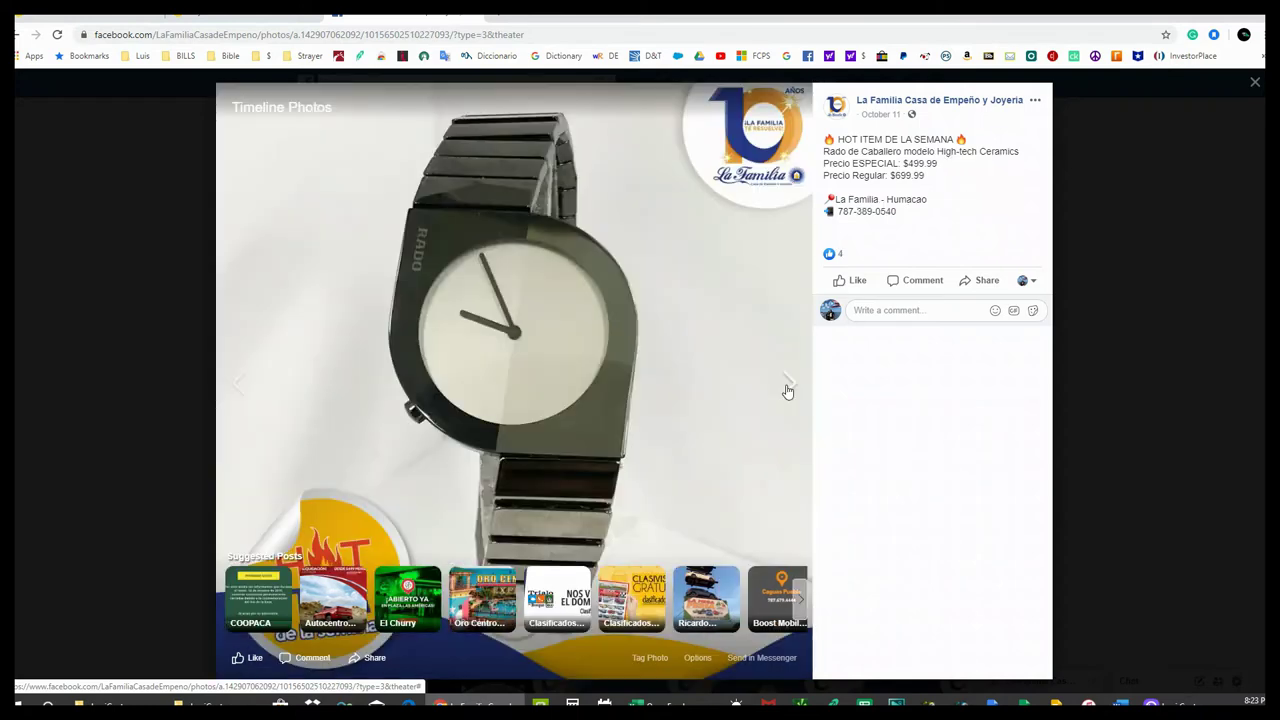
pyautogui.click(788, 391)
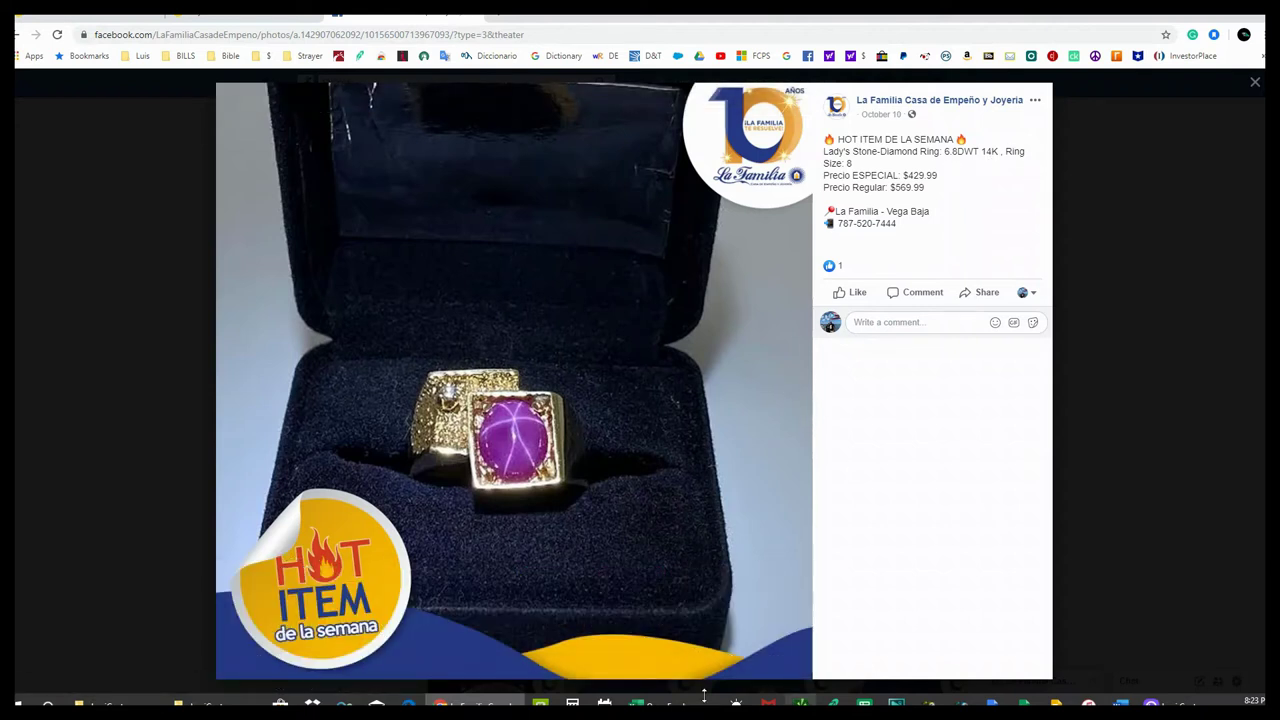
# - Return to the Excel sheet and clear the special jewelry price in the 10KT row
pyautogui.hotkey('alt', 'Tab')
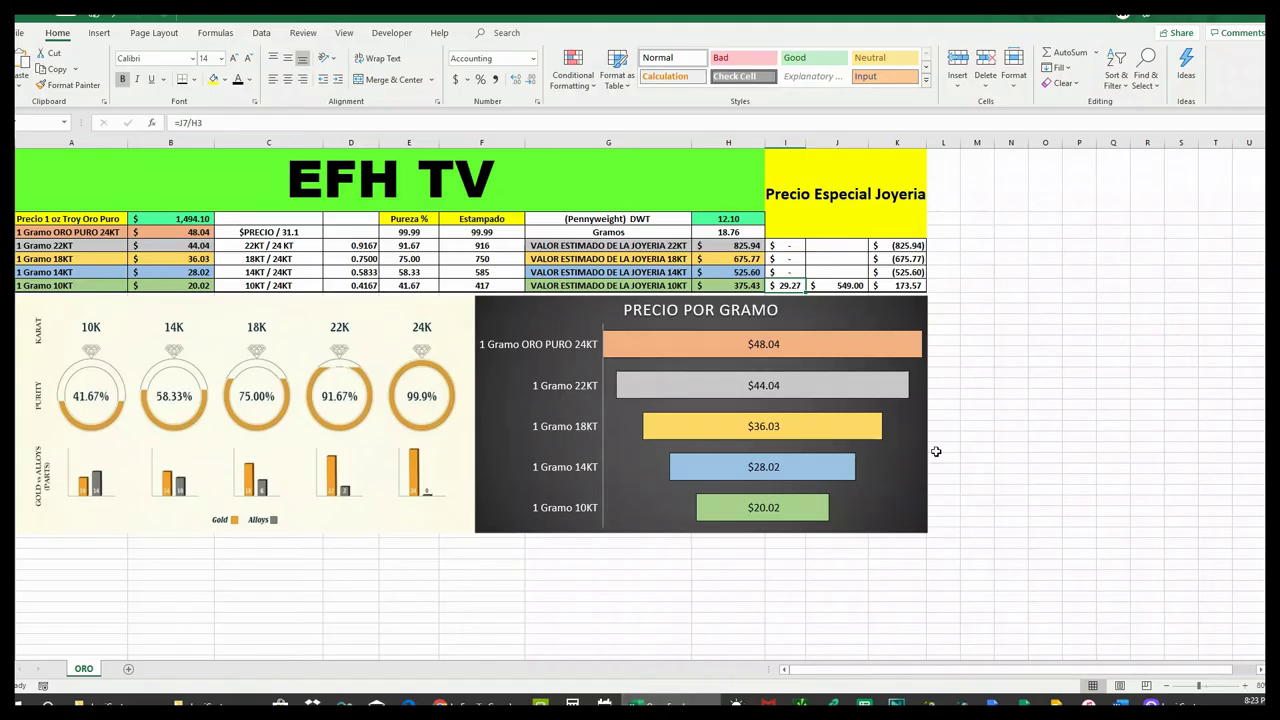
pyautogui.click(853, 287)
pyautogui.press('Delete')
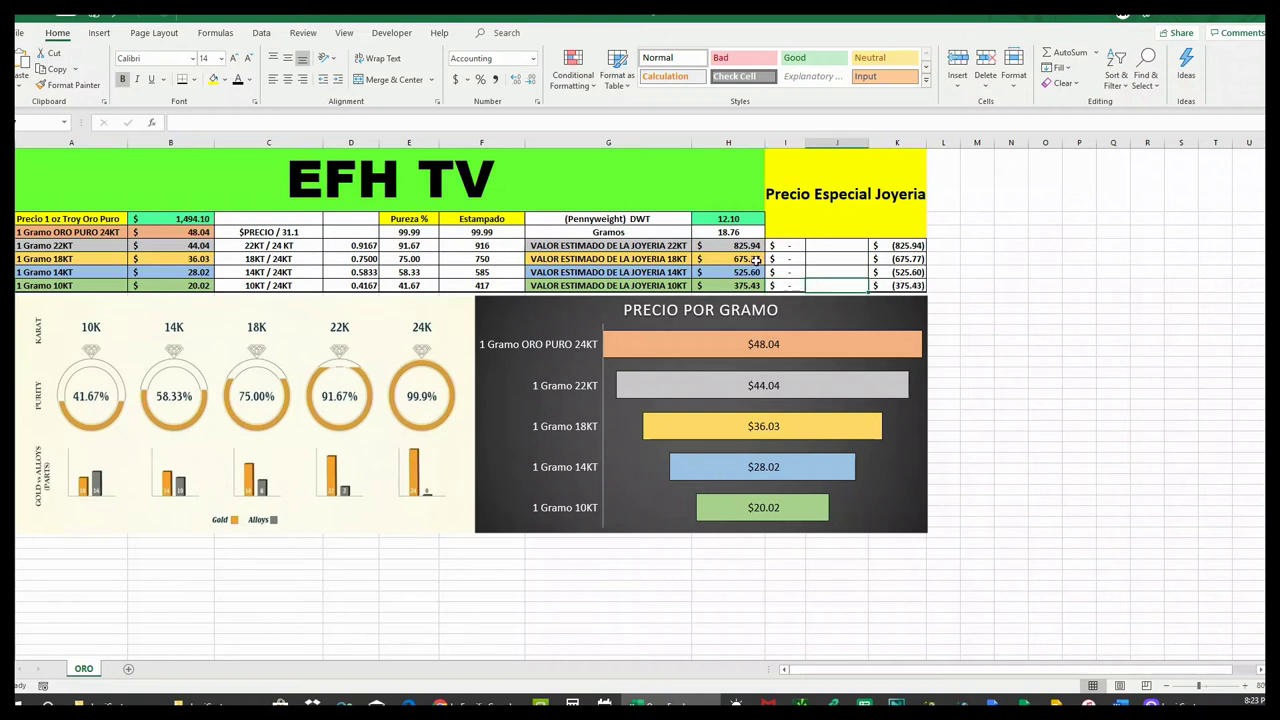
# - Check the ring's weight in the Facebook post and set the sheet's pennyweight (DWT) value to 6.8
pyautogui.click(735, 221)
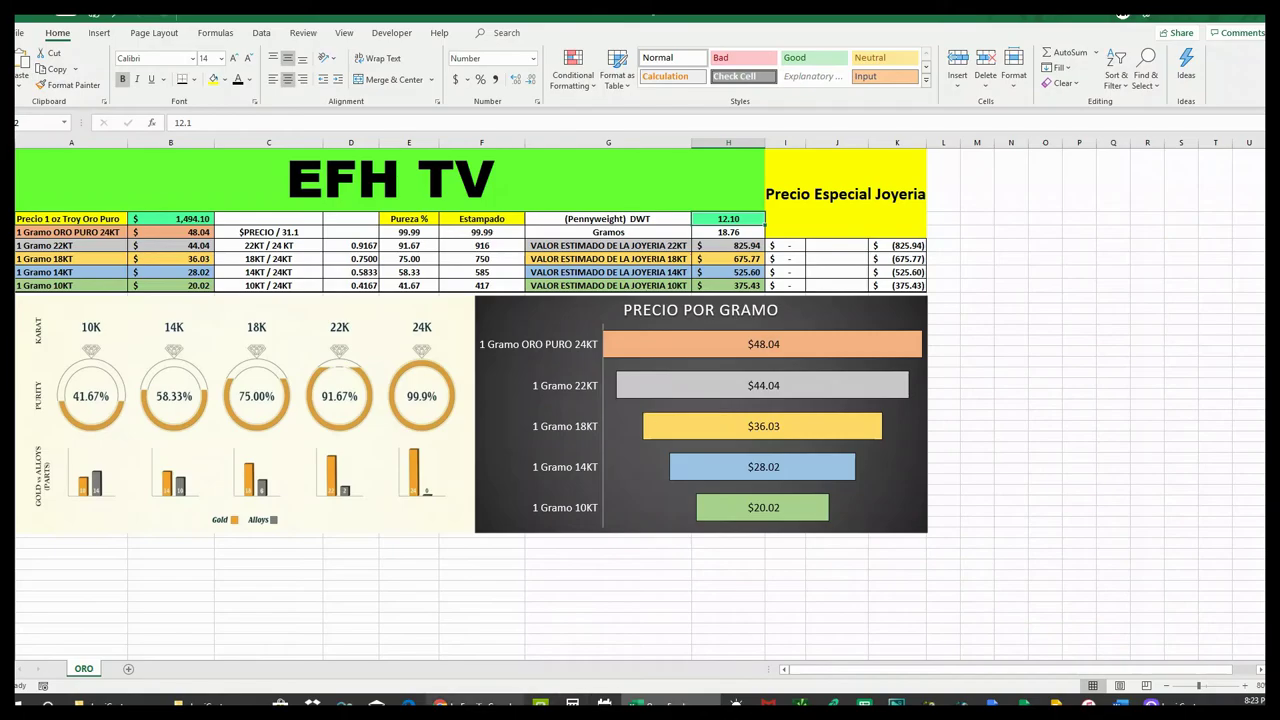
pyautogui.click(470, 703)
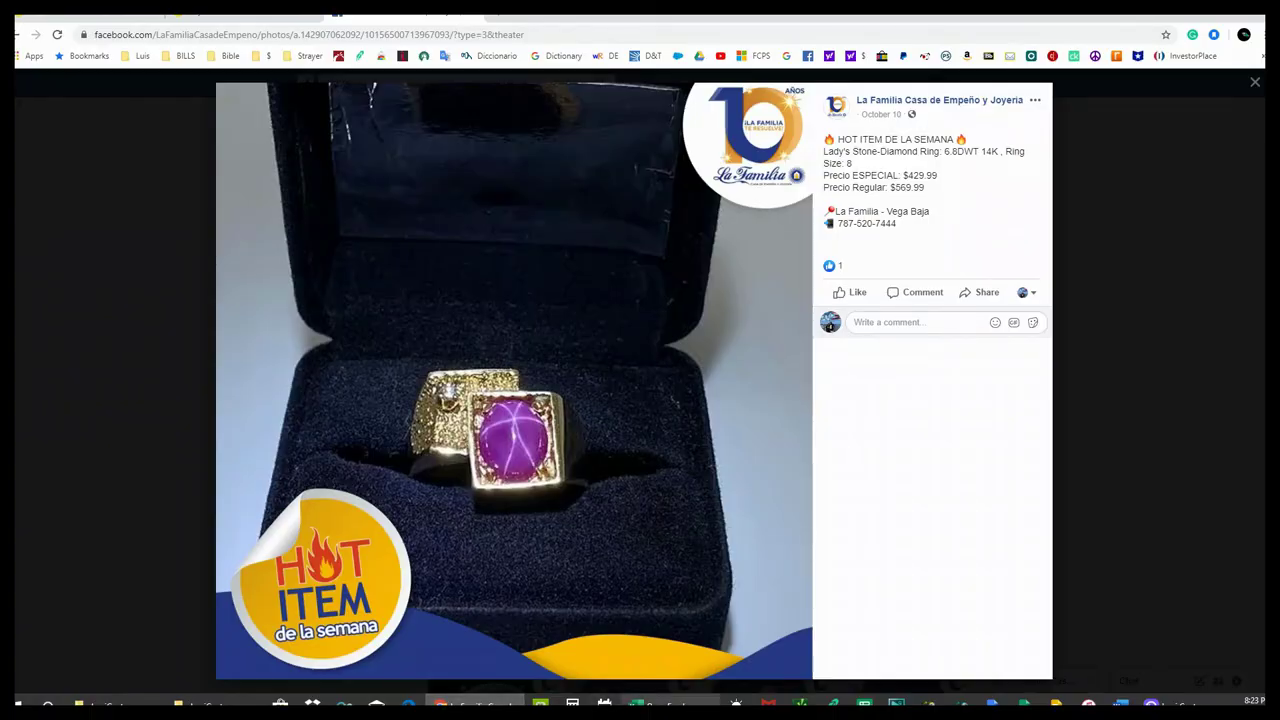
pyautogui.click(636, 703)
pyautogui.write('6.8')
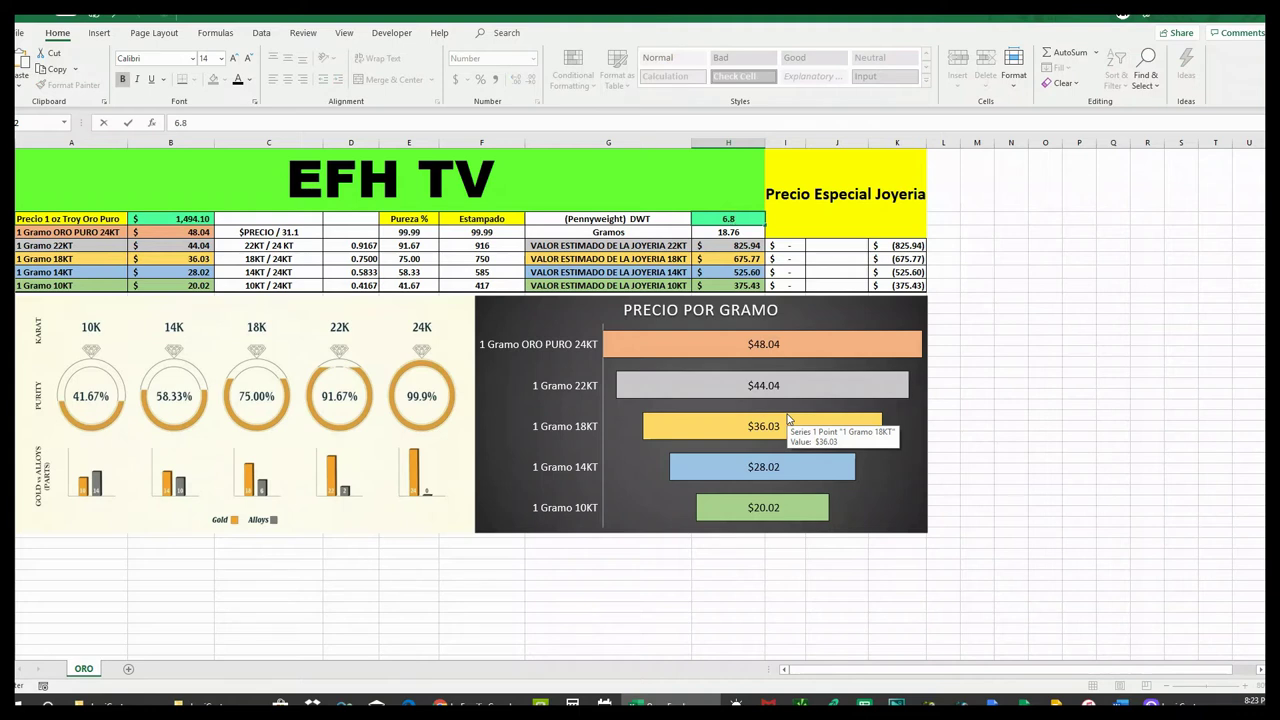
pyautogui.press('Return')
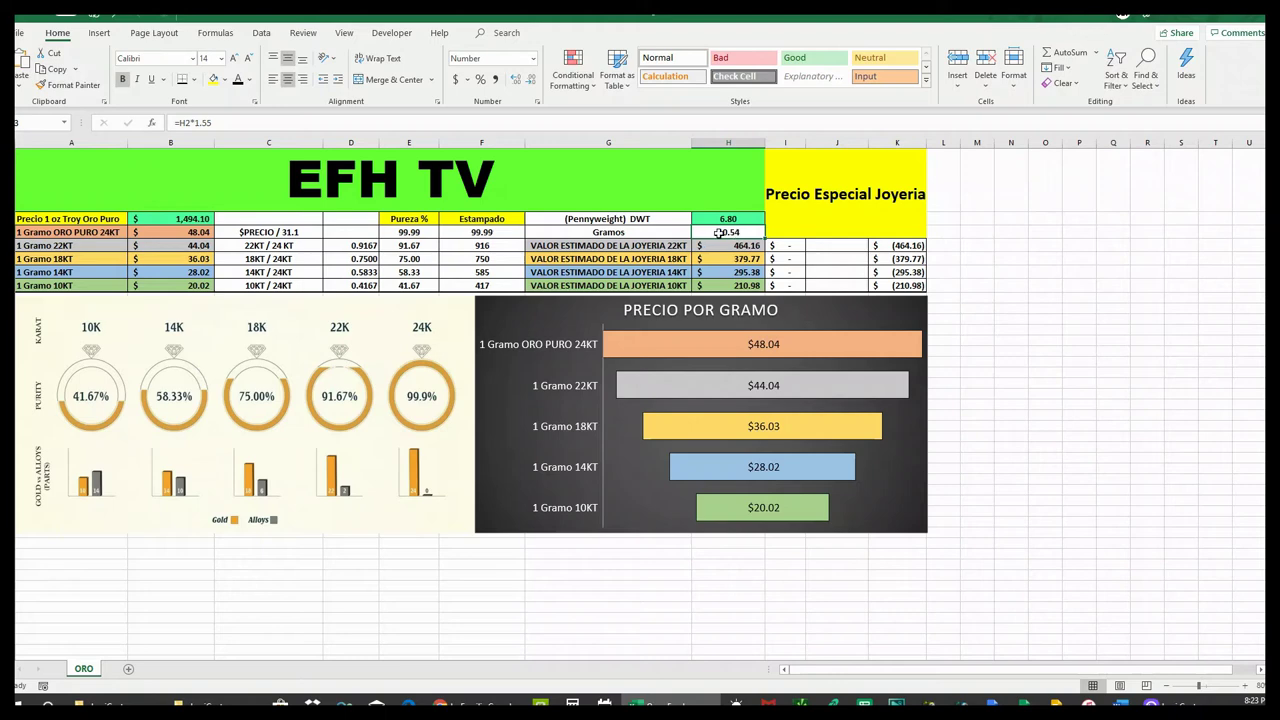
# - Check the ring's karat and special price in the Facebook post and enter 430 as the special price in the 14KT row
pyautogui.moveTo(465, 706)
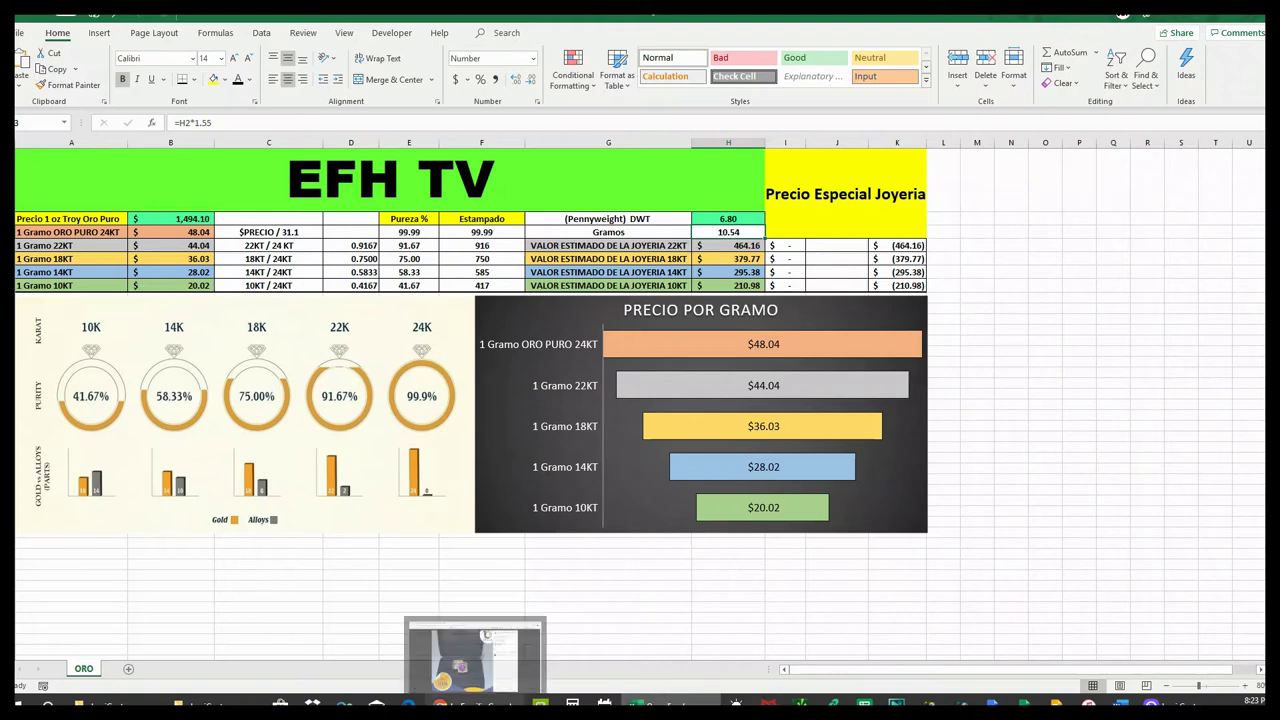
pyautogui.click(472, 650)
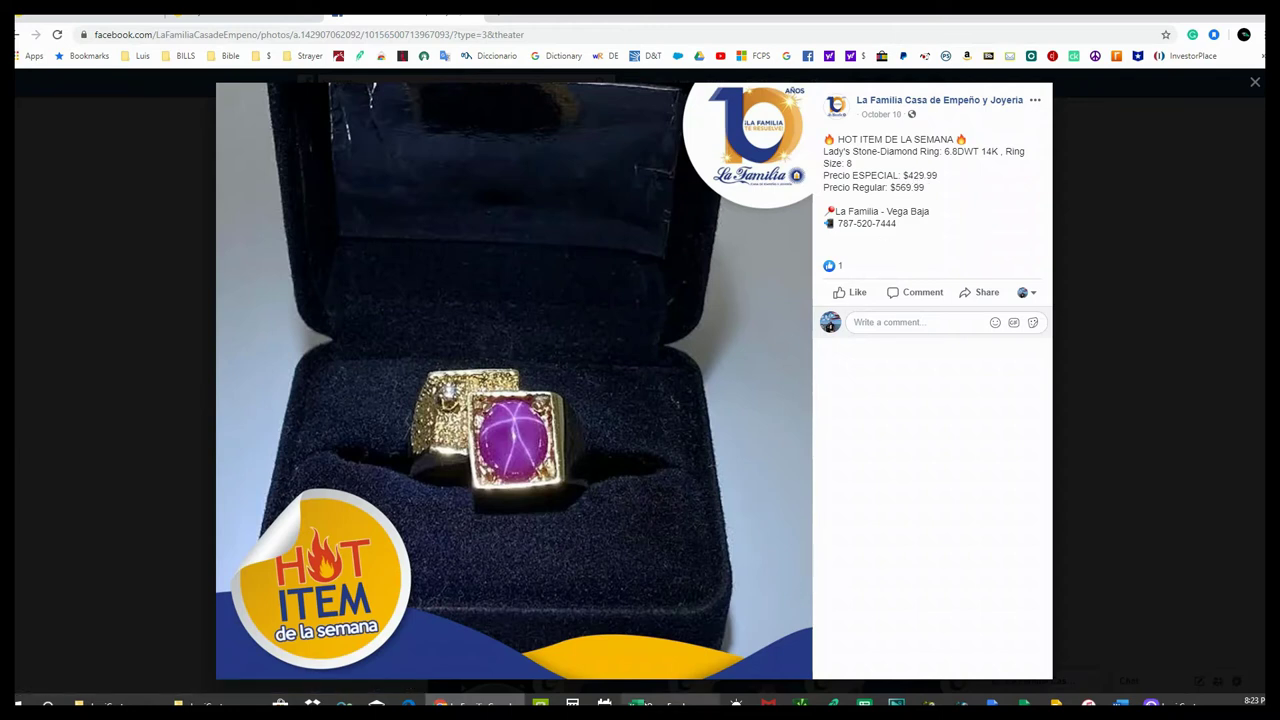
pyautogui.click(636, 704)
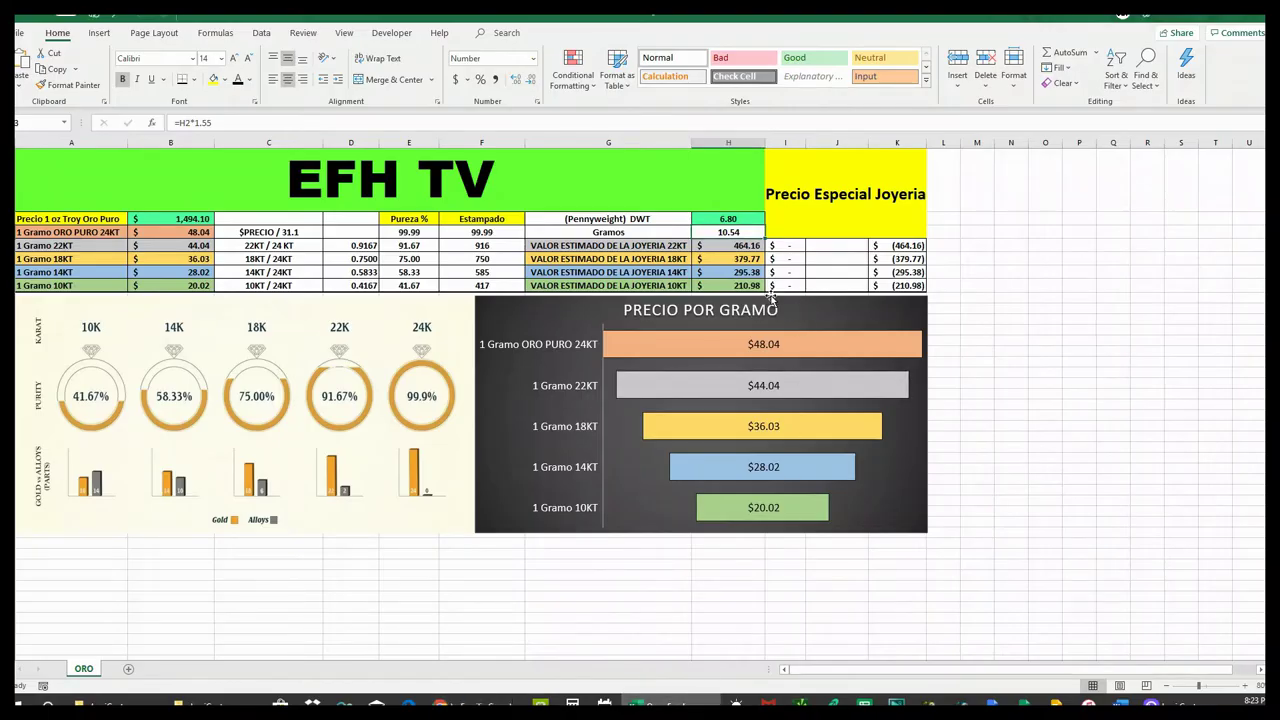
pyautogui.click(475, 704)
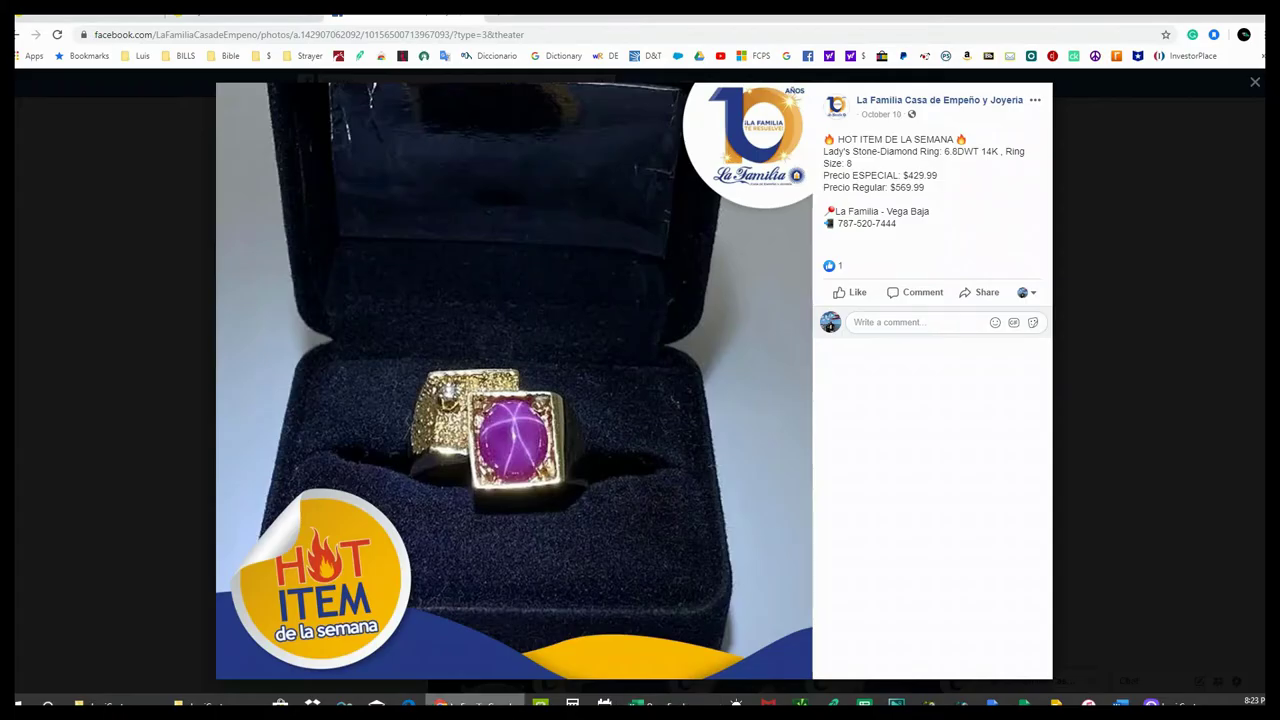
pyautogui.click(636, 704)
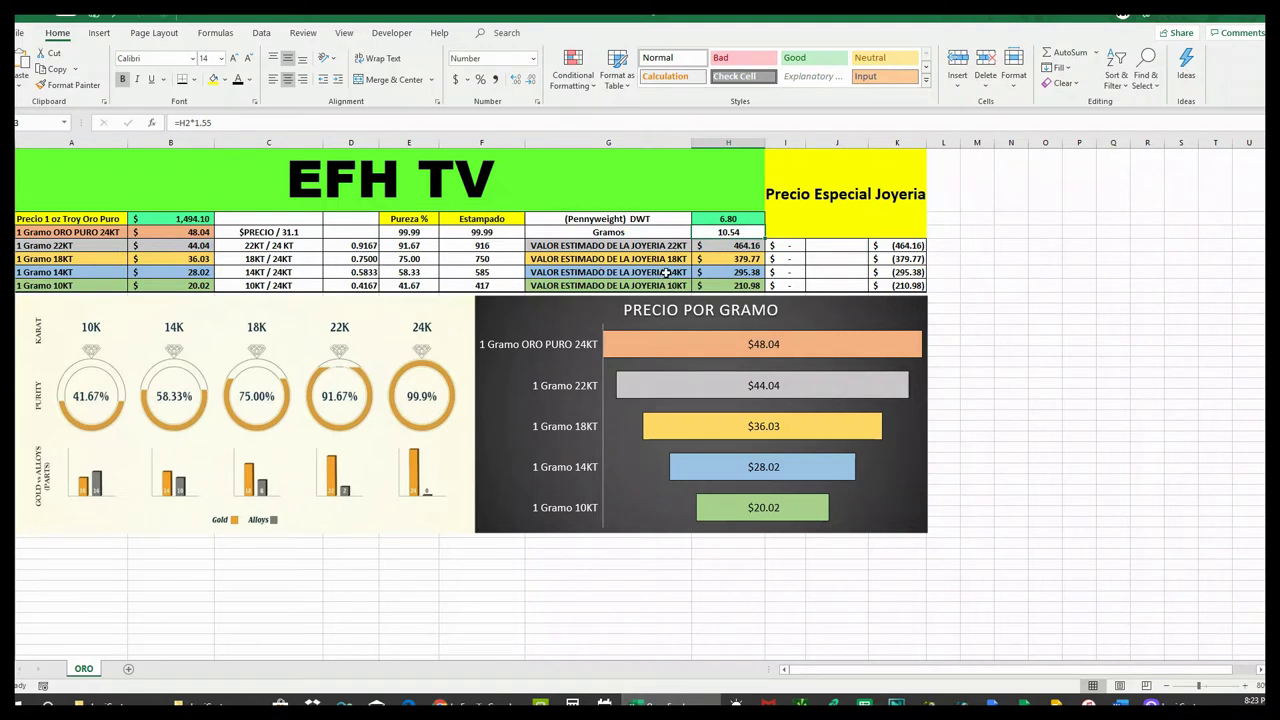
pyautogui.click(825, 272)
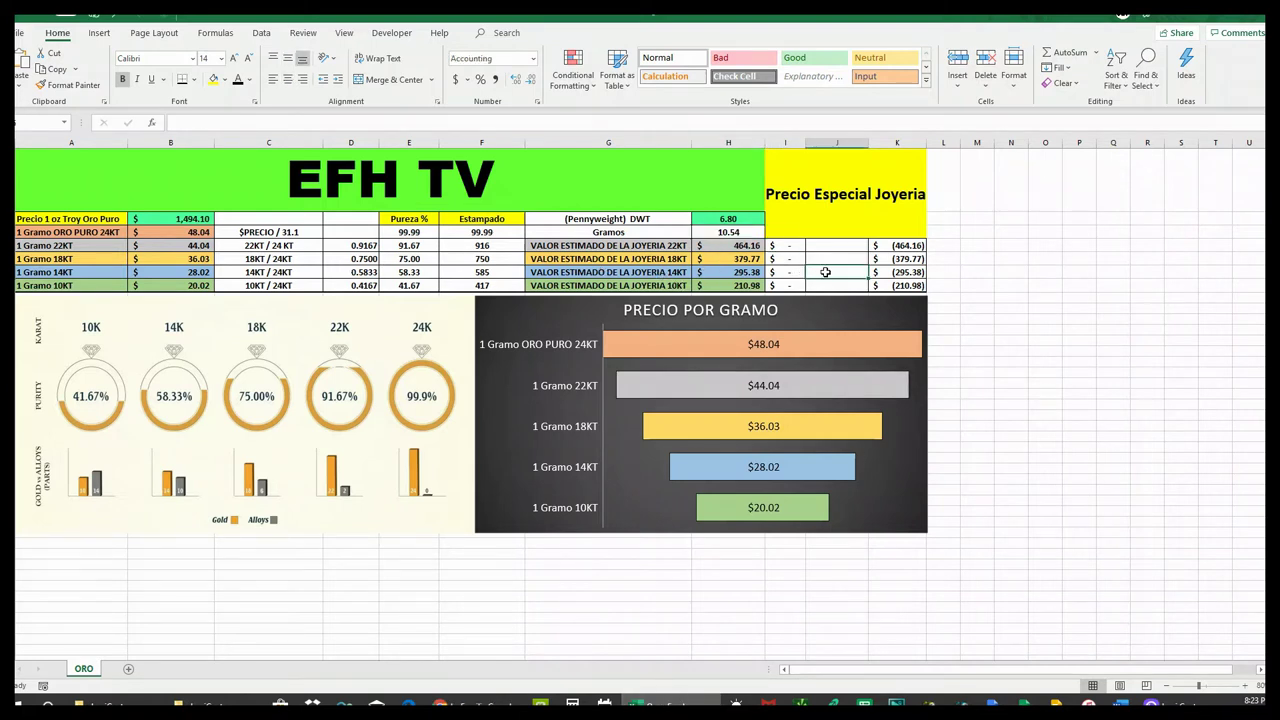
pyautogui.write('430')
pyautogui.press('Return')
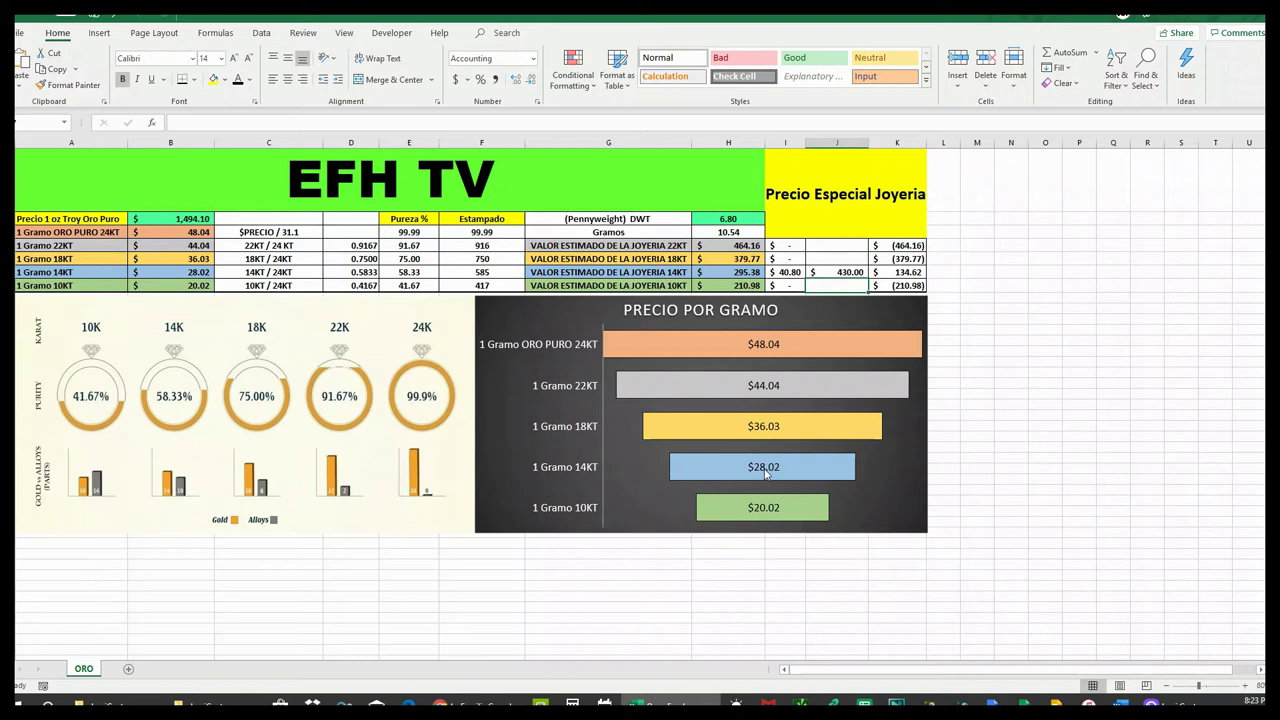
# - Examine the ring's price per gram paid, special price and estimated value in the 14KT row against the chart's 14KT gram price
pyautogui.moveTo(741, 476)
pyautogui.click(788, 274)
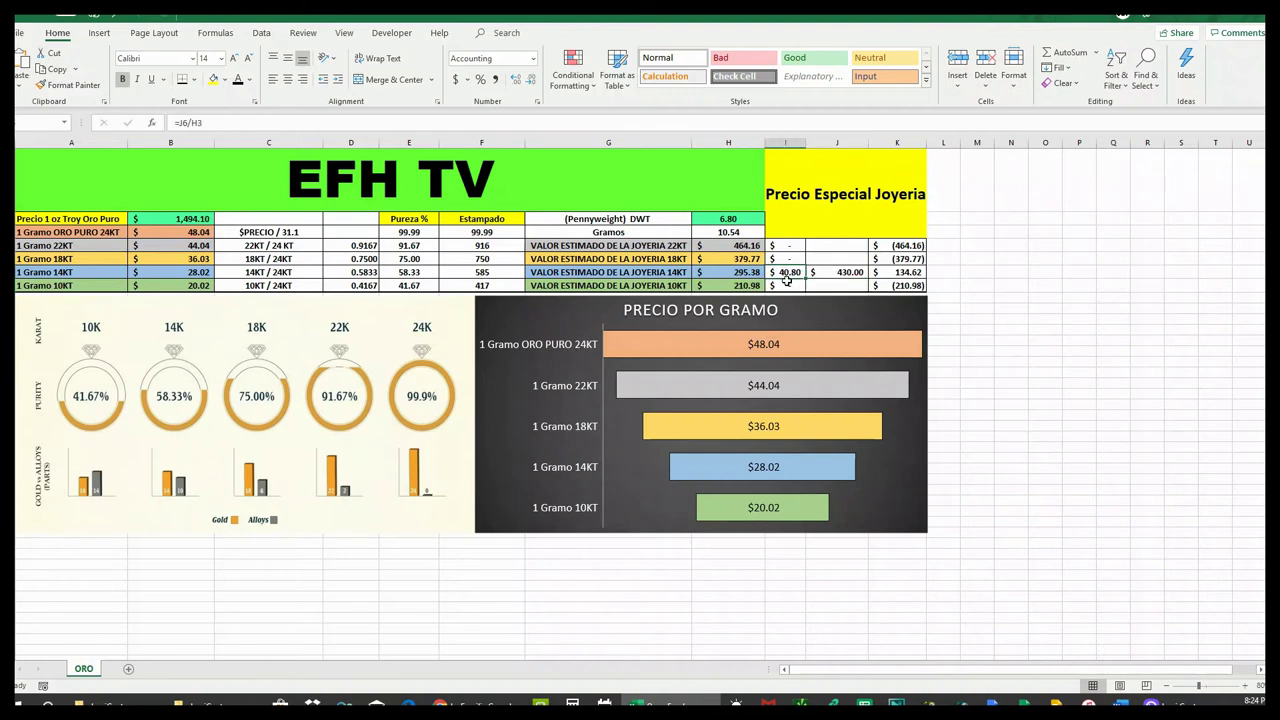
pyautogui.click(847, 271)
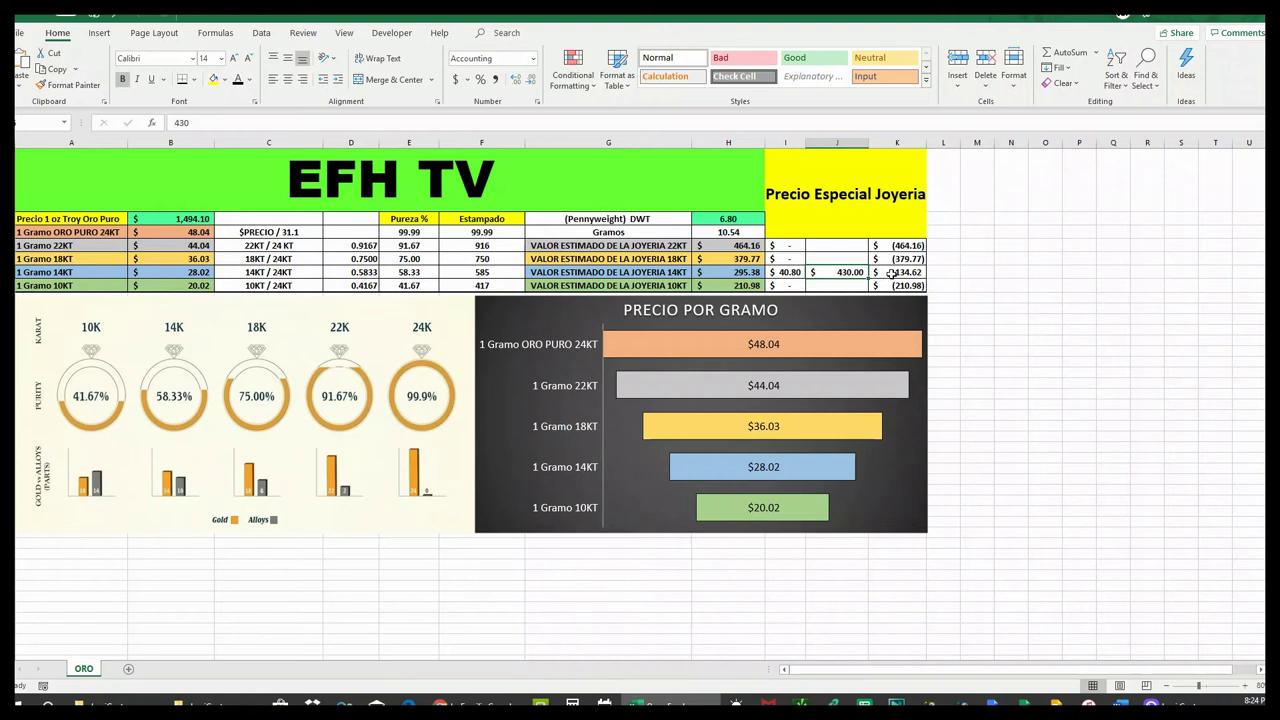
pyautogui.click(737, 273)
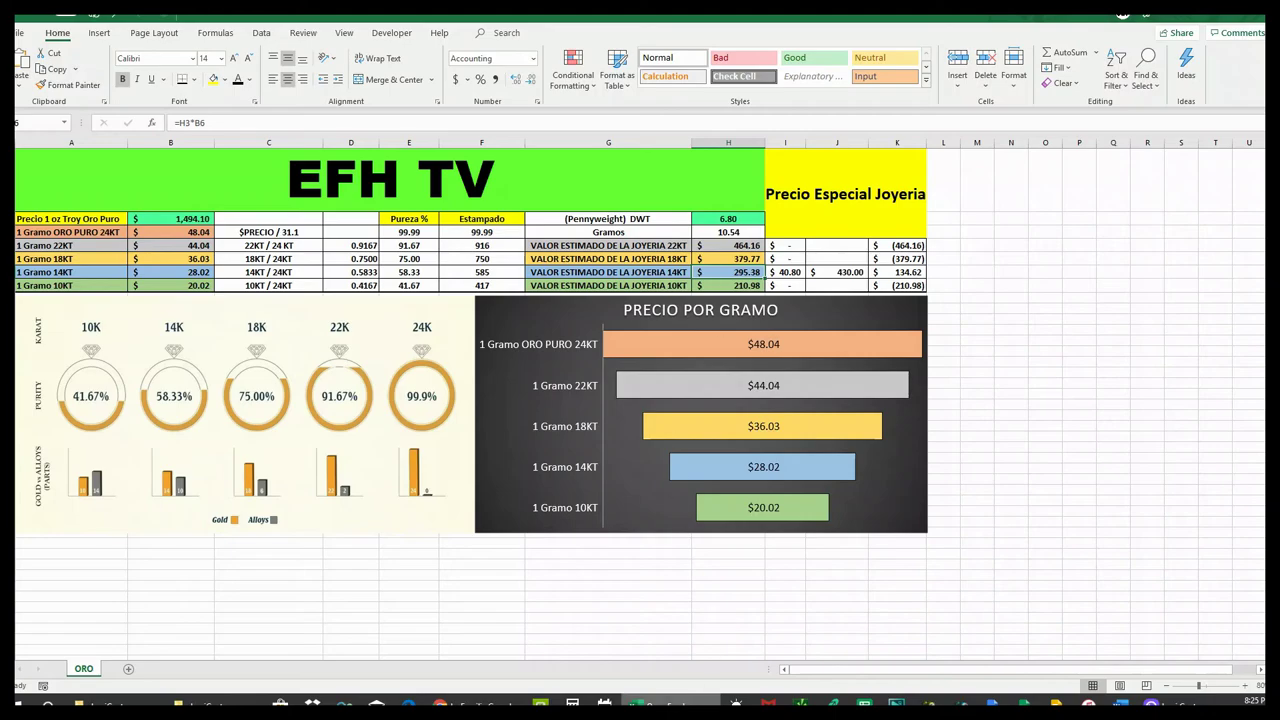
# - Open the 14k gold bracelet's Facebook post and set the sheet's pennyweight (DWT) value to 30.6
pyautogui.click(440, 703)
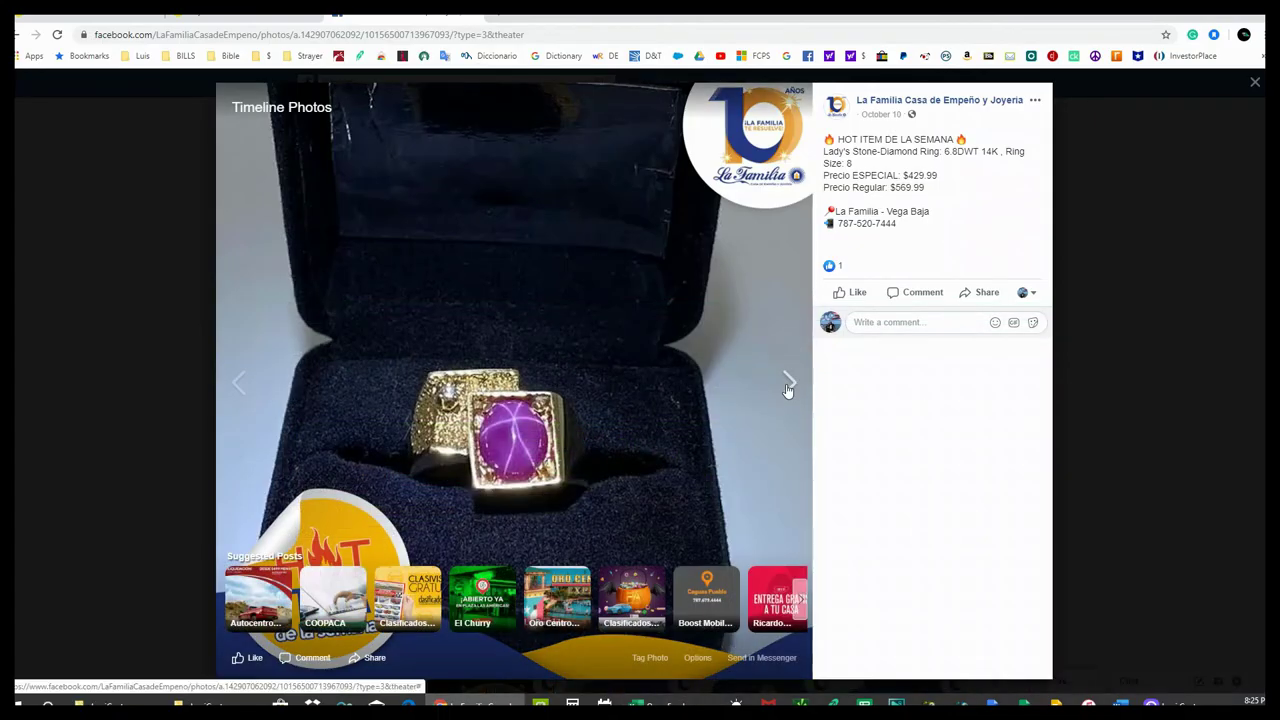
pyautogui.click(787, 388)
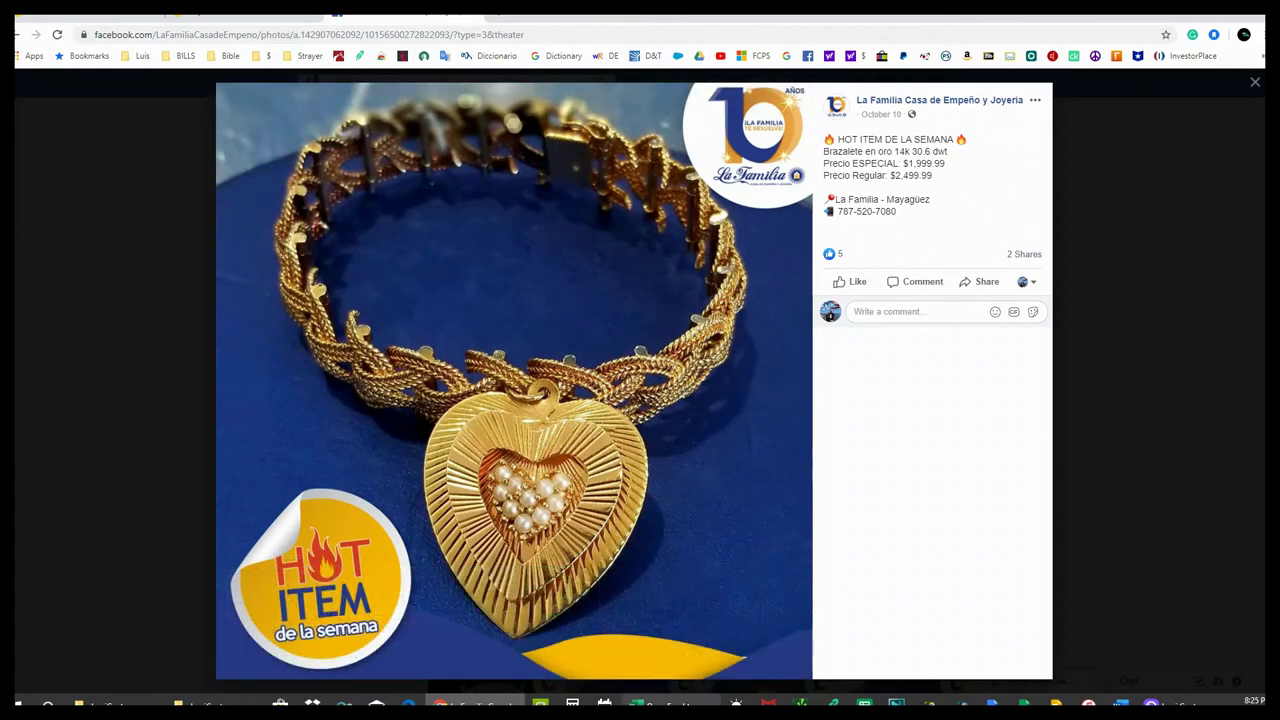
pyautogui.click(636, 703)
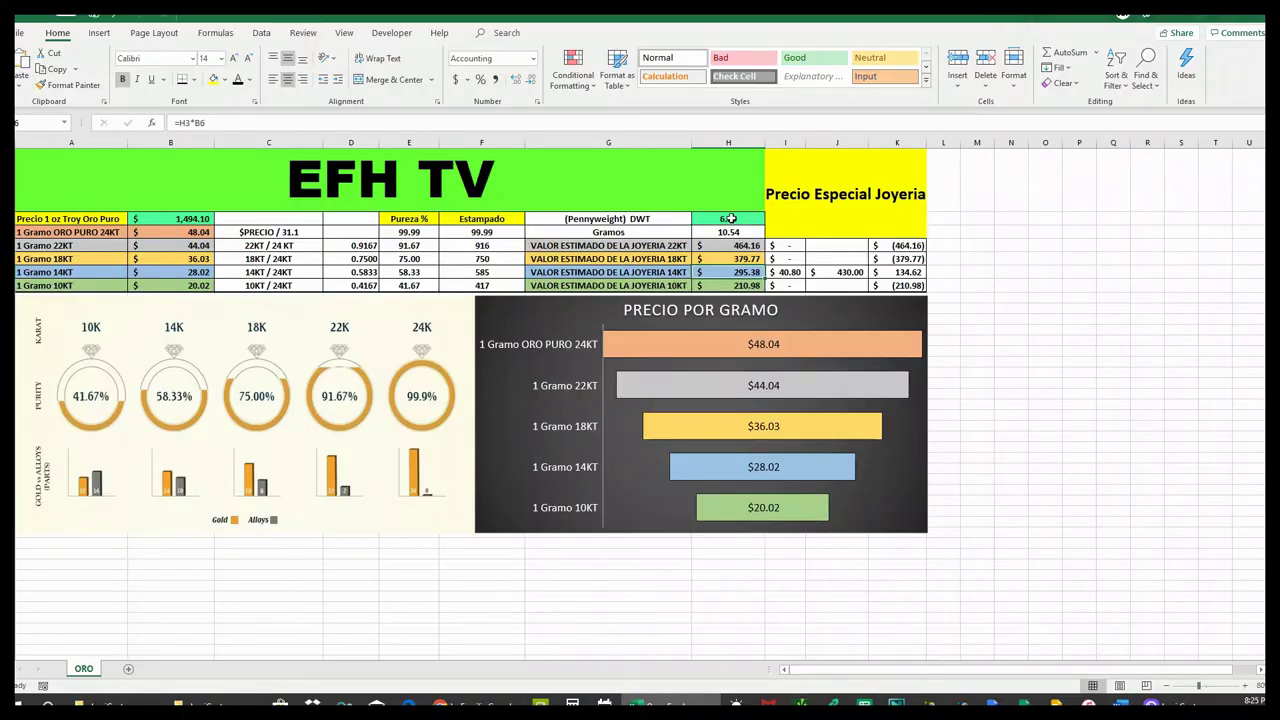
pyautogui.click(731, 218)
pyautogui.write('3')
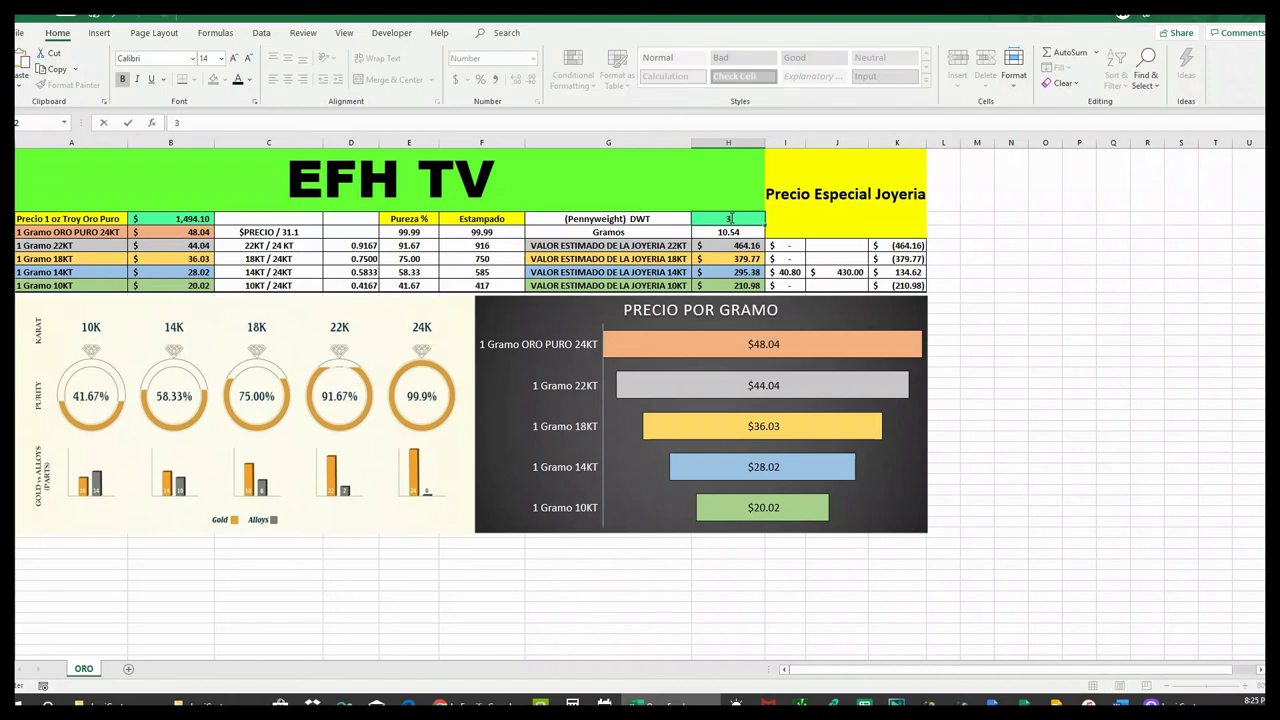
pyautogui.write('0.6')
pyautogui.press('Return')
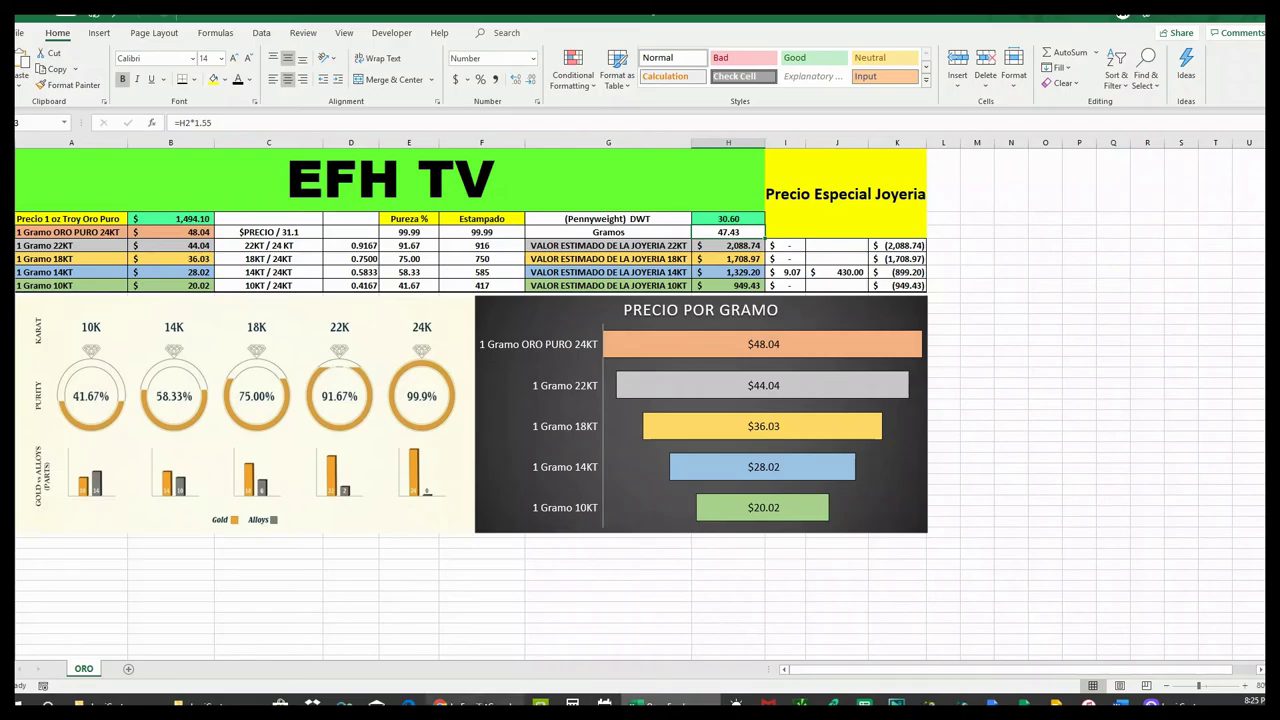
# - Check the gold bracelet's special price in the Facebook post and enter 2000 as the special price in the 14KT row
pyautogui.click(490, 702)
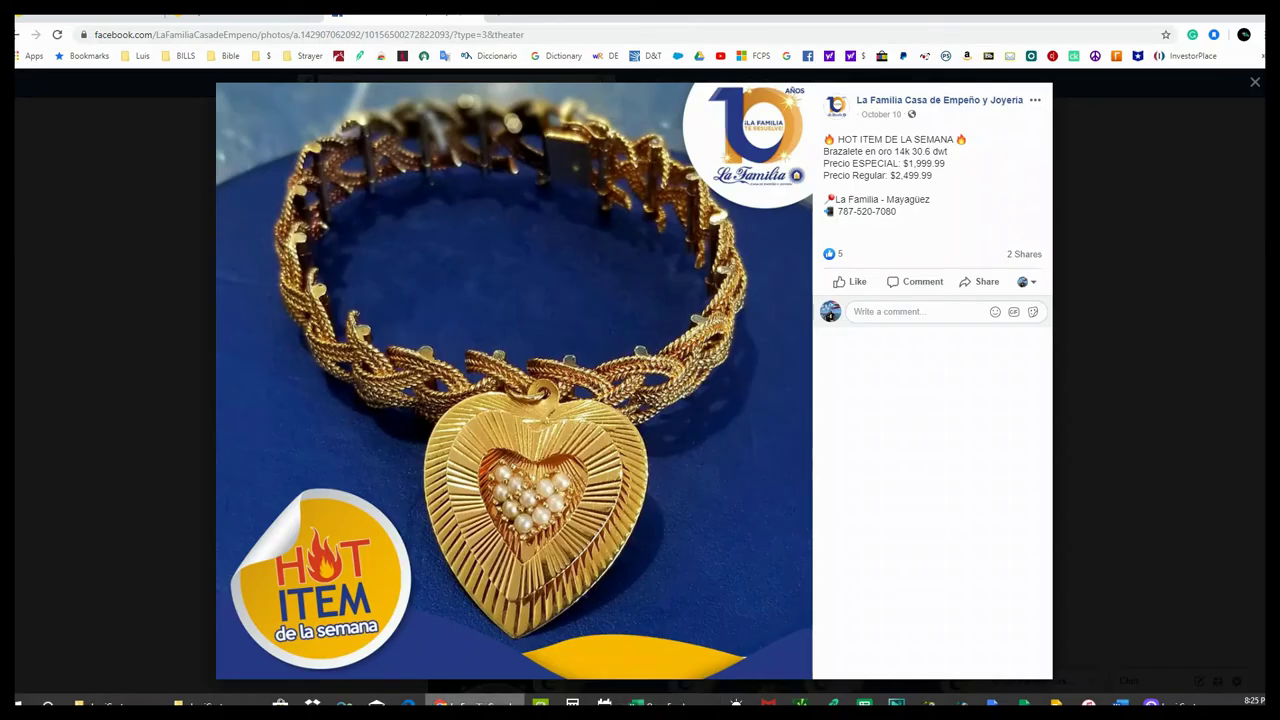
pyautogui.moveTo(660, 704)
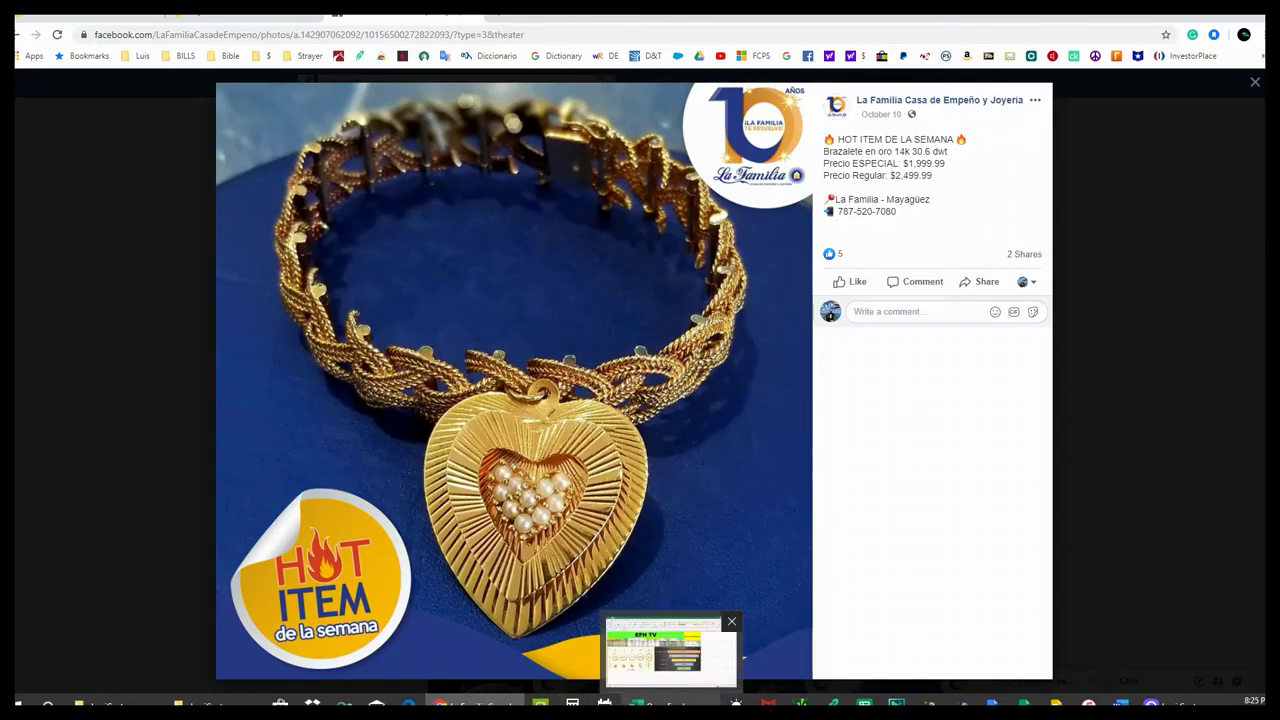
pyautogui.click(670, 652)
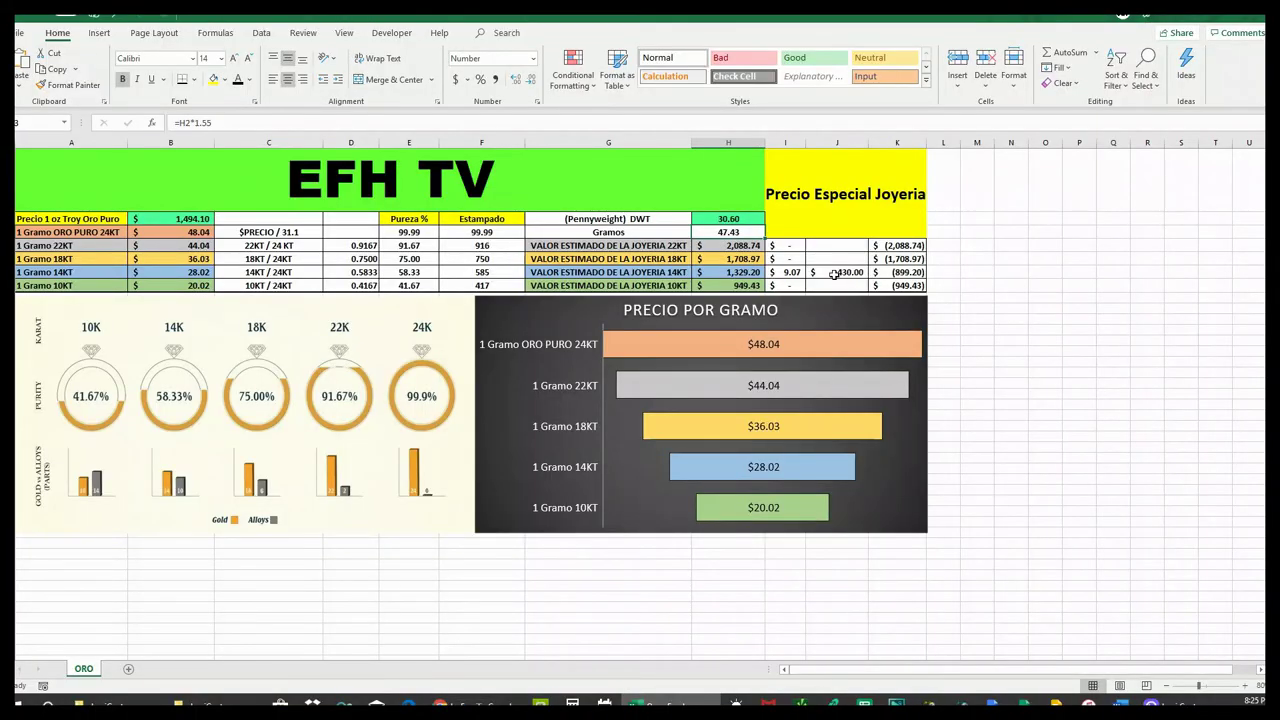
pyautogui.click(852, 272)
pyautogui.write('2000')
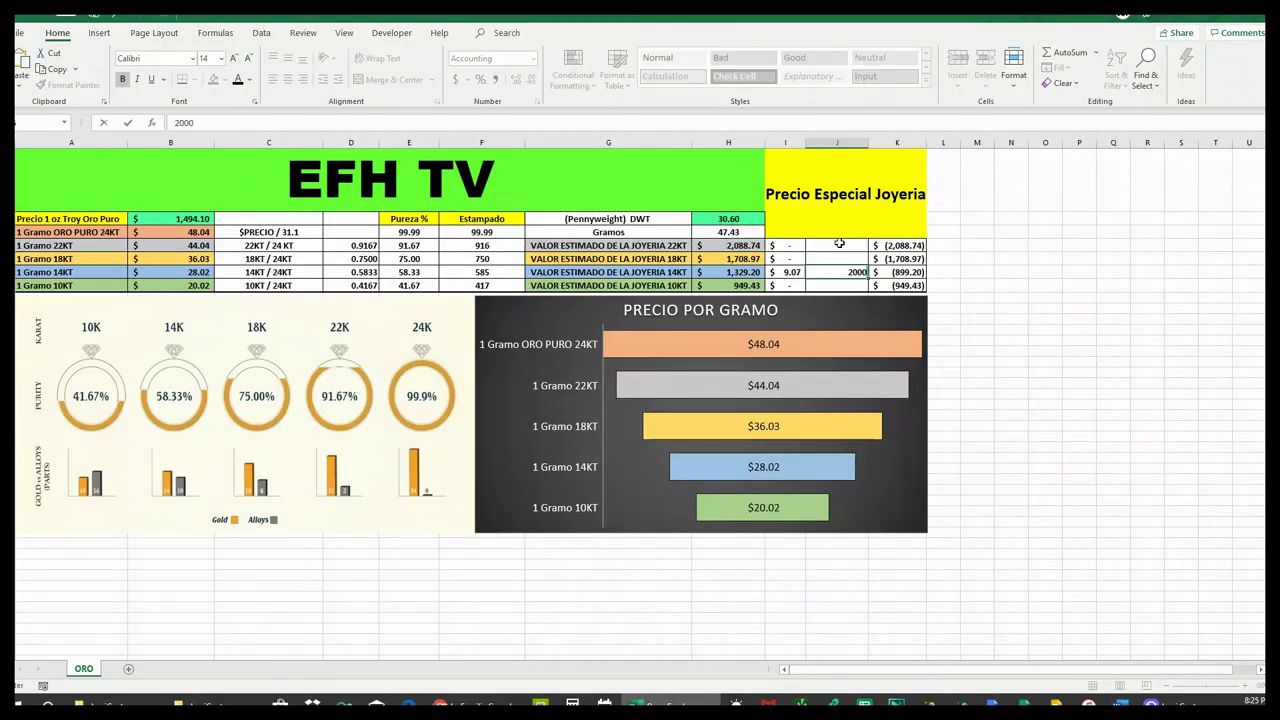
pyautogui.press('Return')
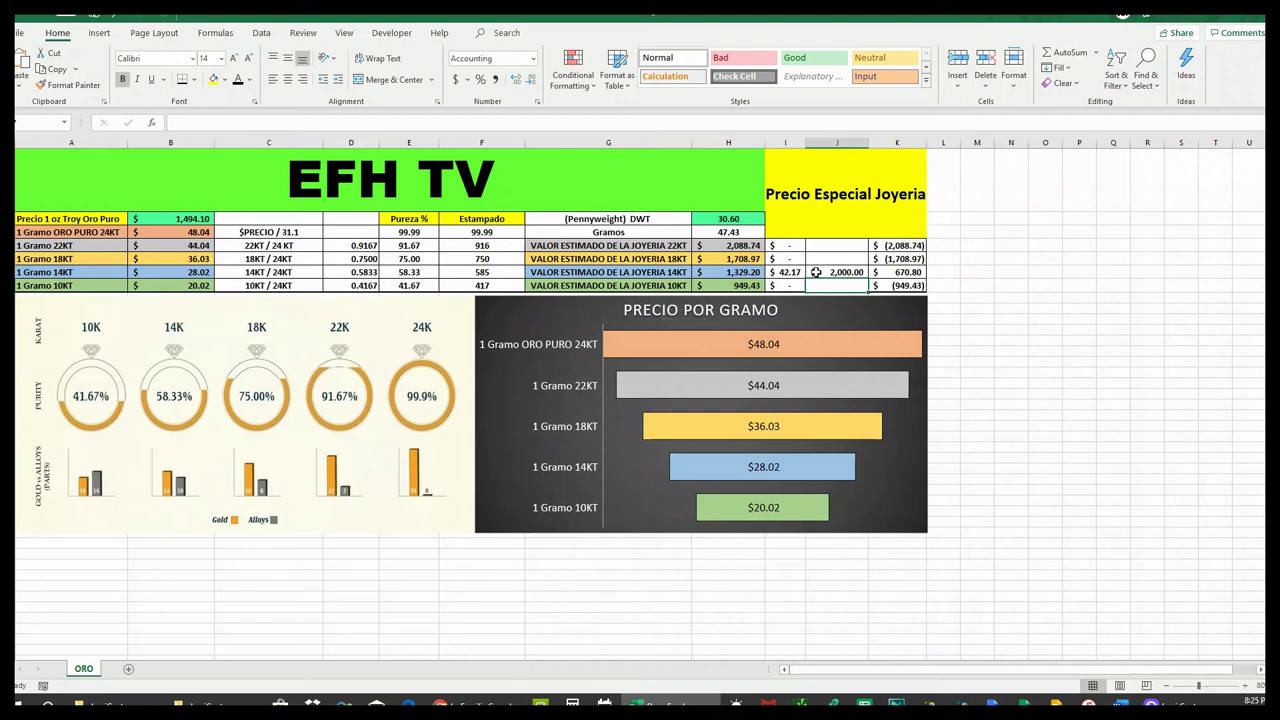
# - Examine the gold bracelet's price per gram paid, special price and difference from gold value in the 14KT row against the chart
pyautogui.click(781, 271)
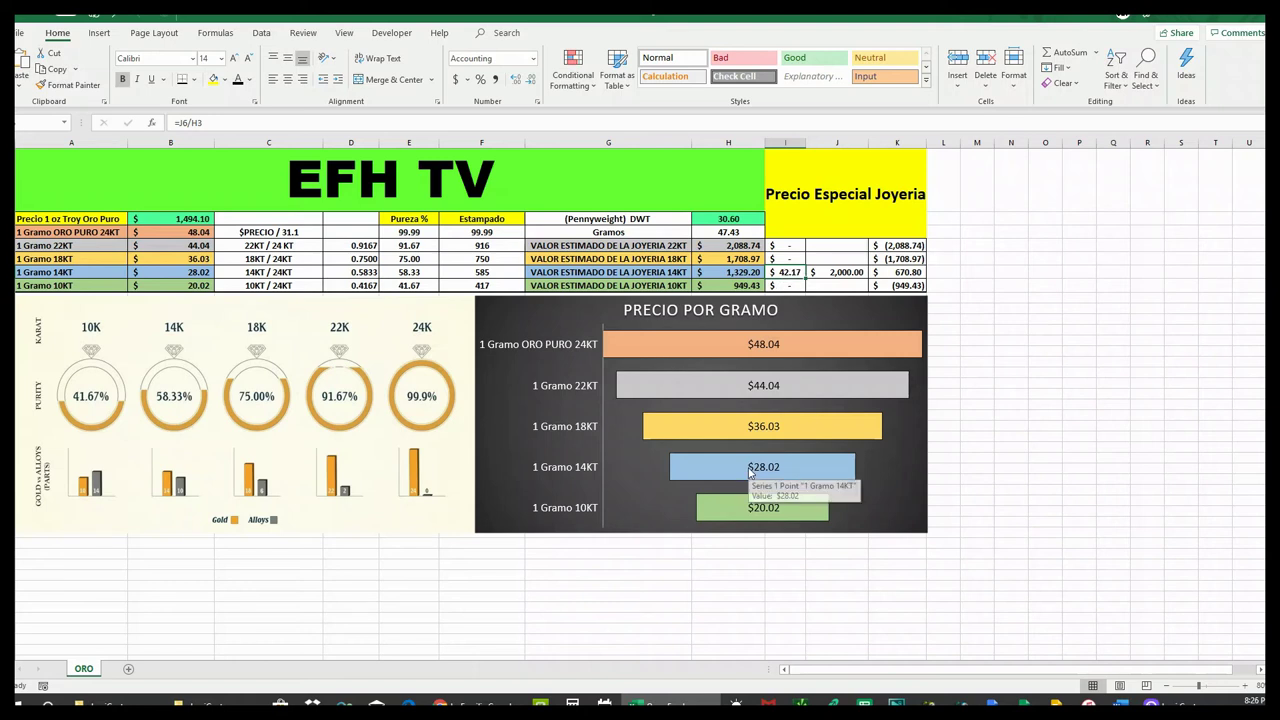
pyautogui.moveTo(742, 475)
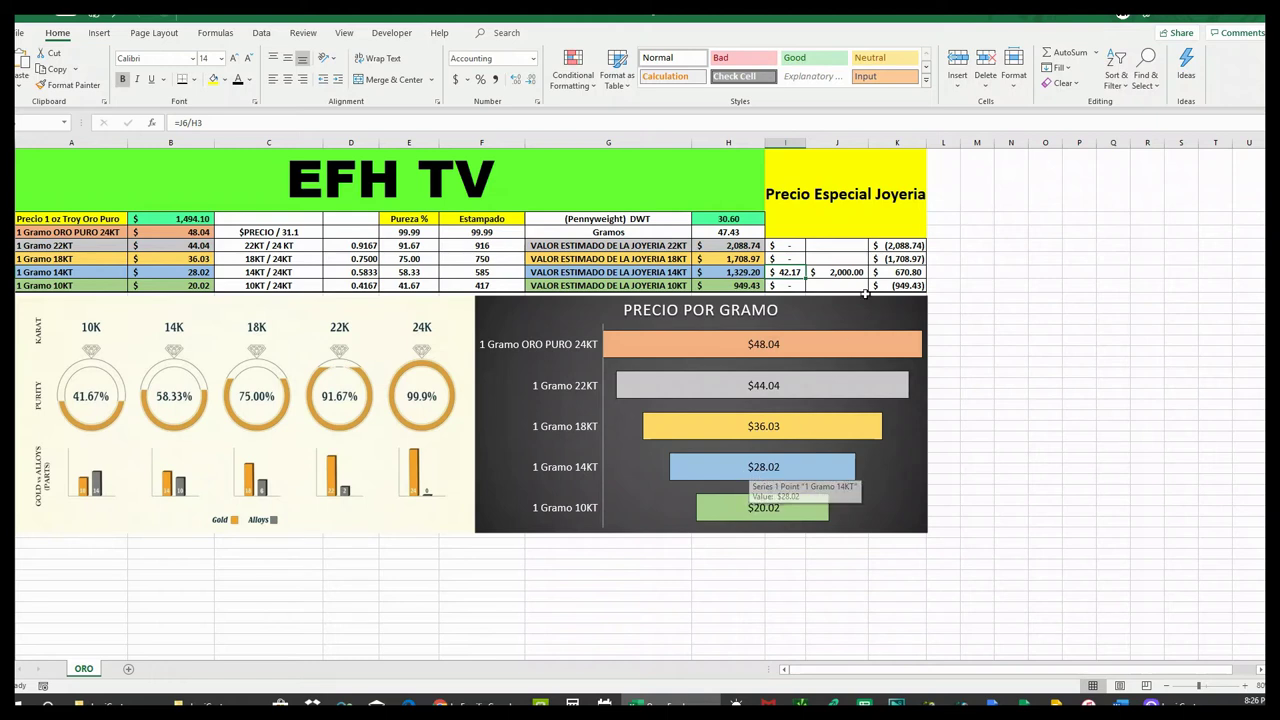
pyautogui.click(831, 272)
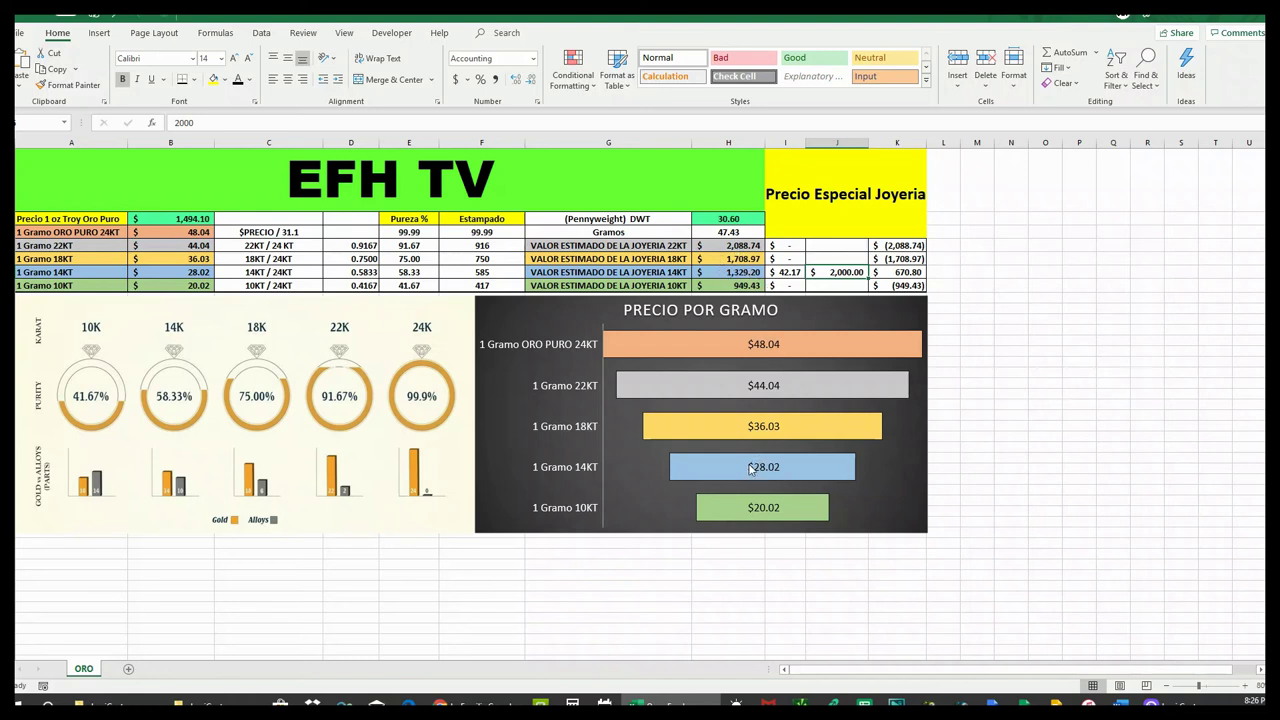
pyautogui.moveTo(750, 470)
pyautogui.click(905, 272)
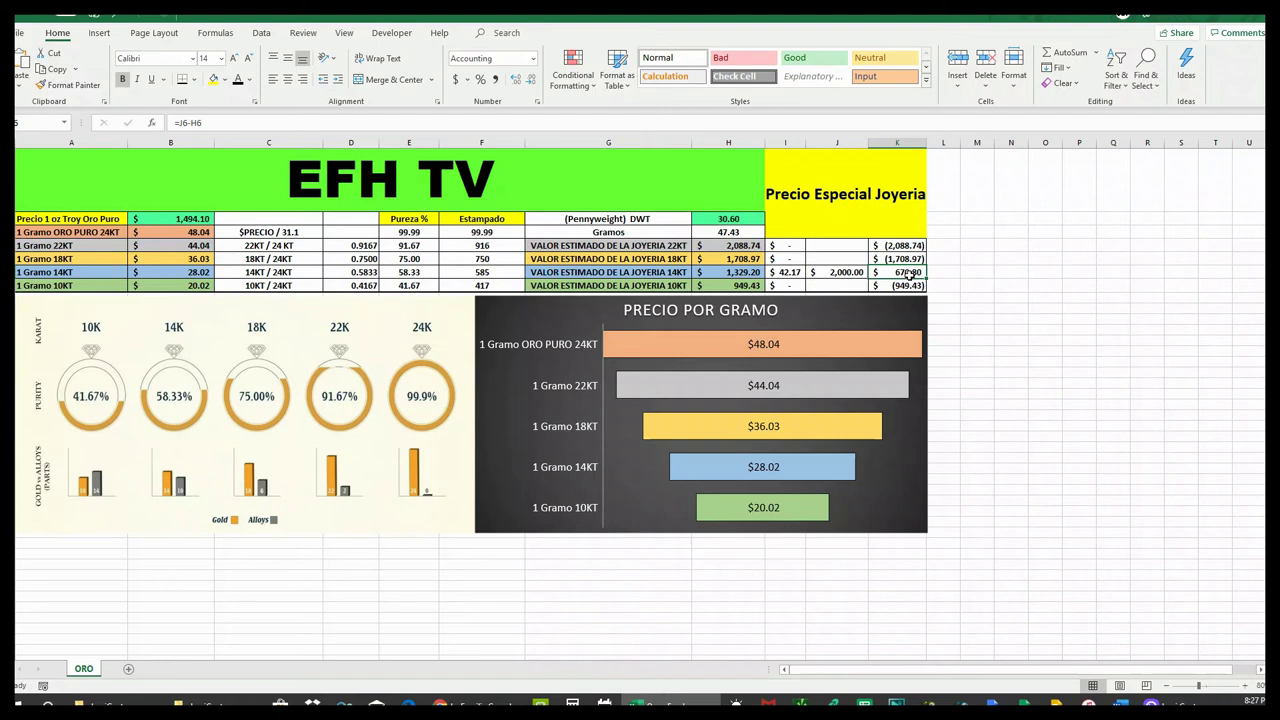
# - Compare the gold bracelet's estimated 14KT jewelry value with its special price, price per gram paid and price difference in the 14KT row
pyautogui.click(832, 272)
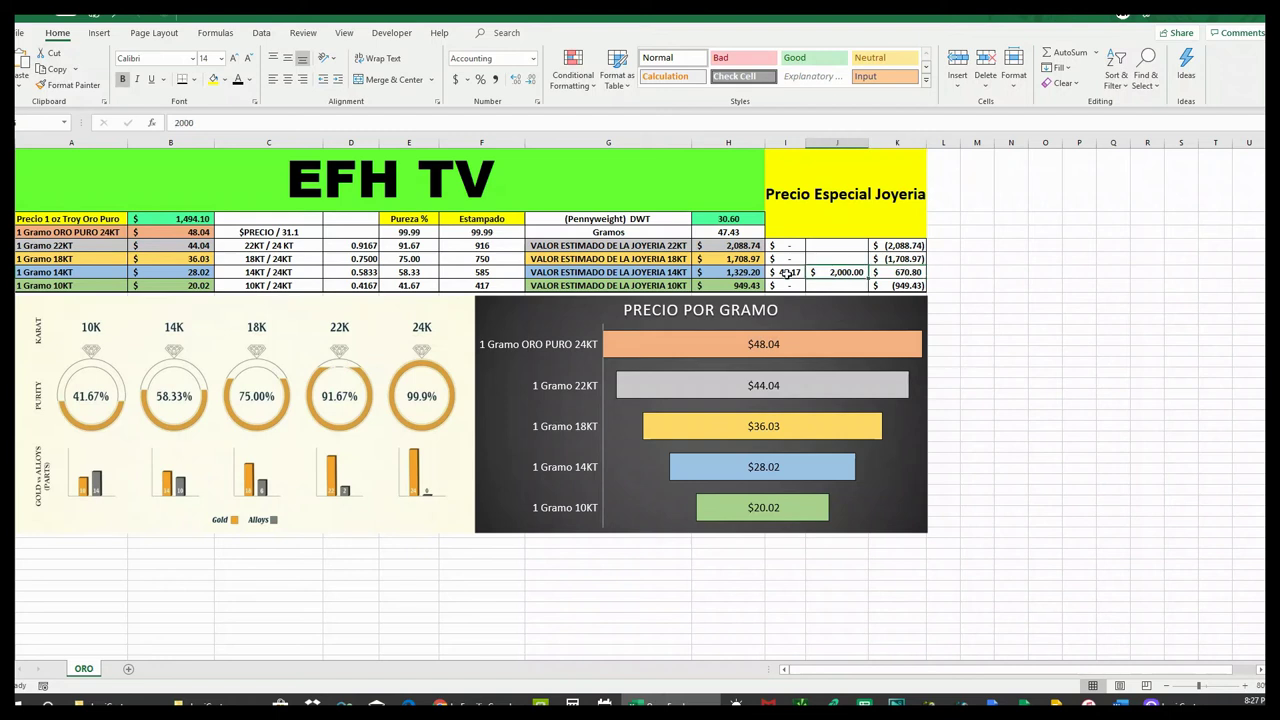
pyautogui.click(786, 272)
pyautogui.click(848, 272)
pyautogui.click(653, 272)
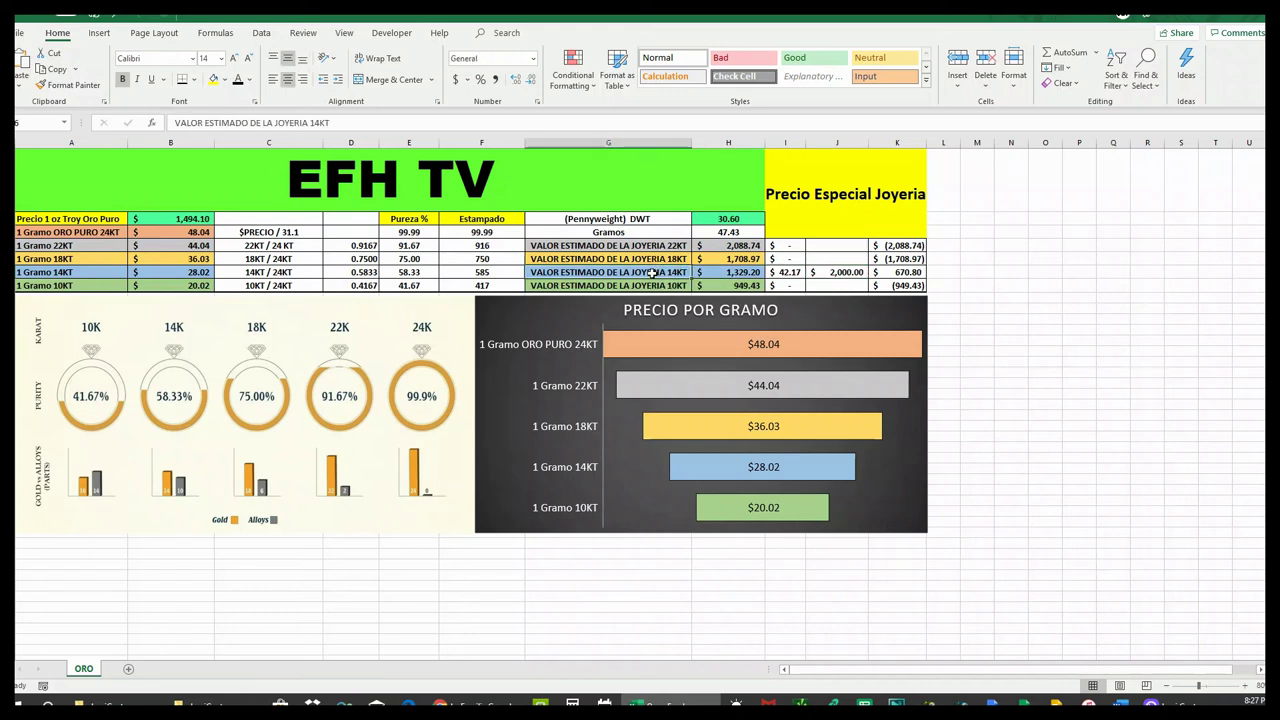
pyautogui.click(722, 273)
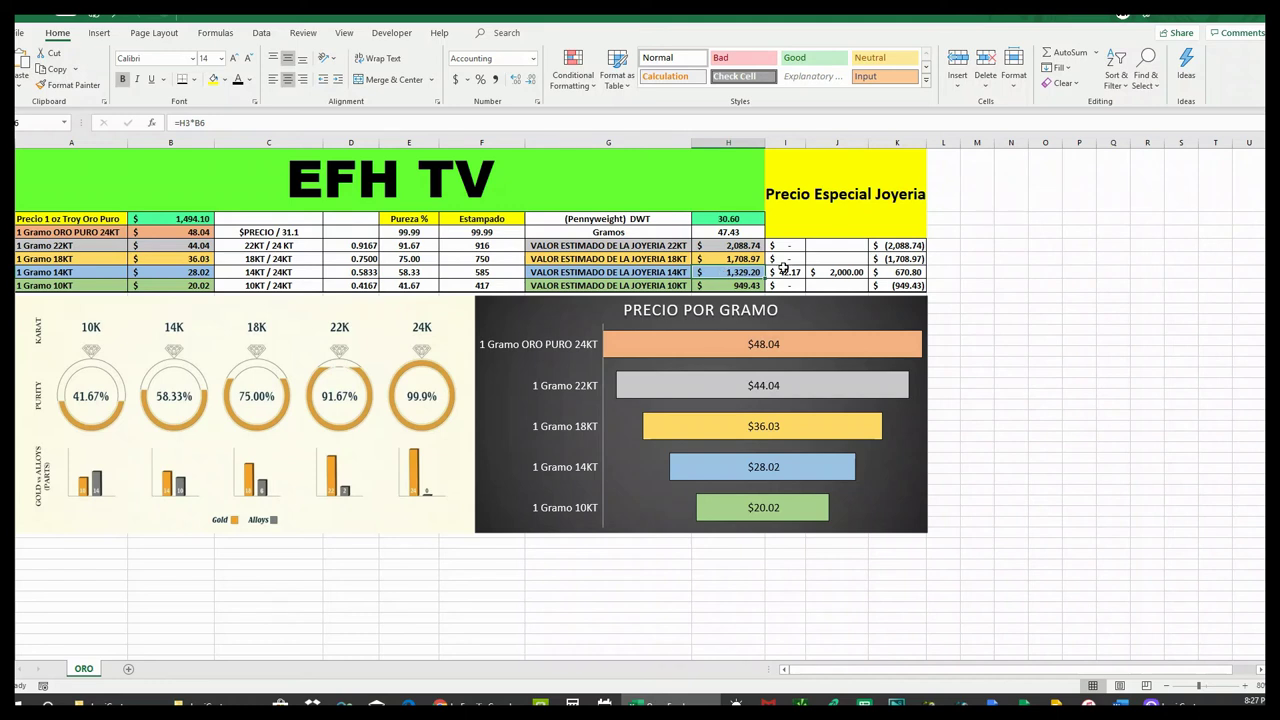
pyautogui.click(788, 273)
pyautogui.click(842, 272)
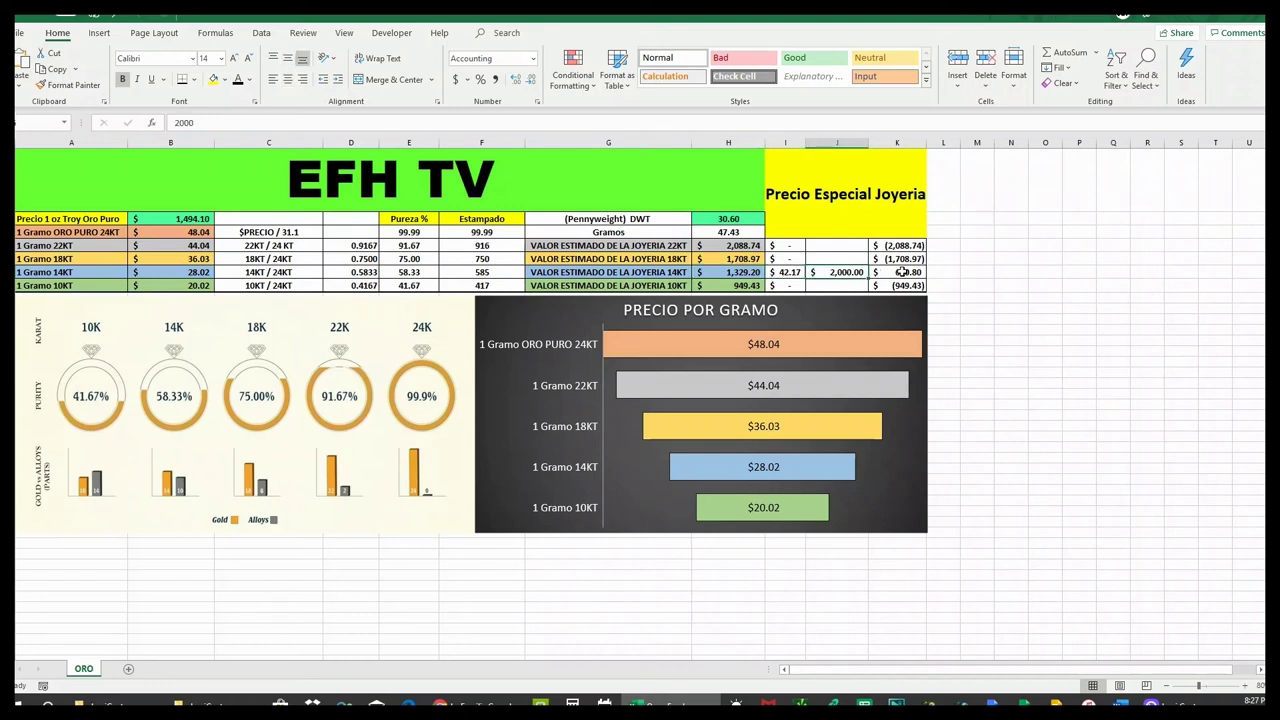
pyautogui.click(903, 272)
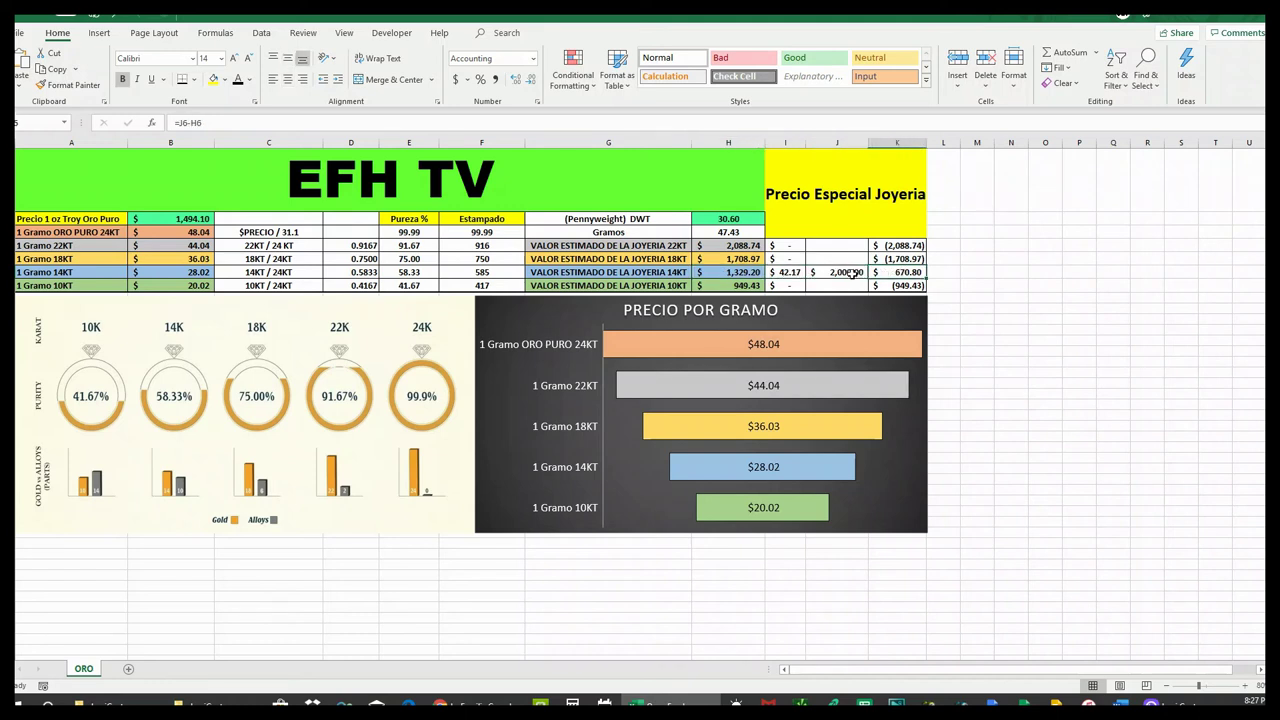
pyautogui.click(849, 272)
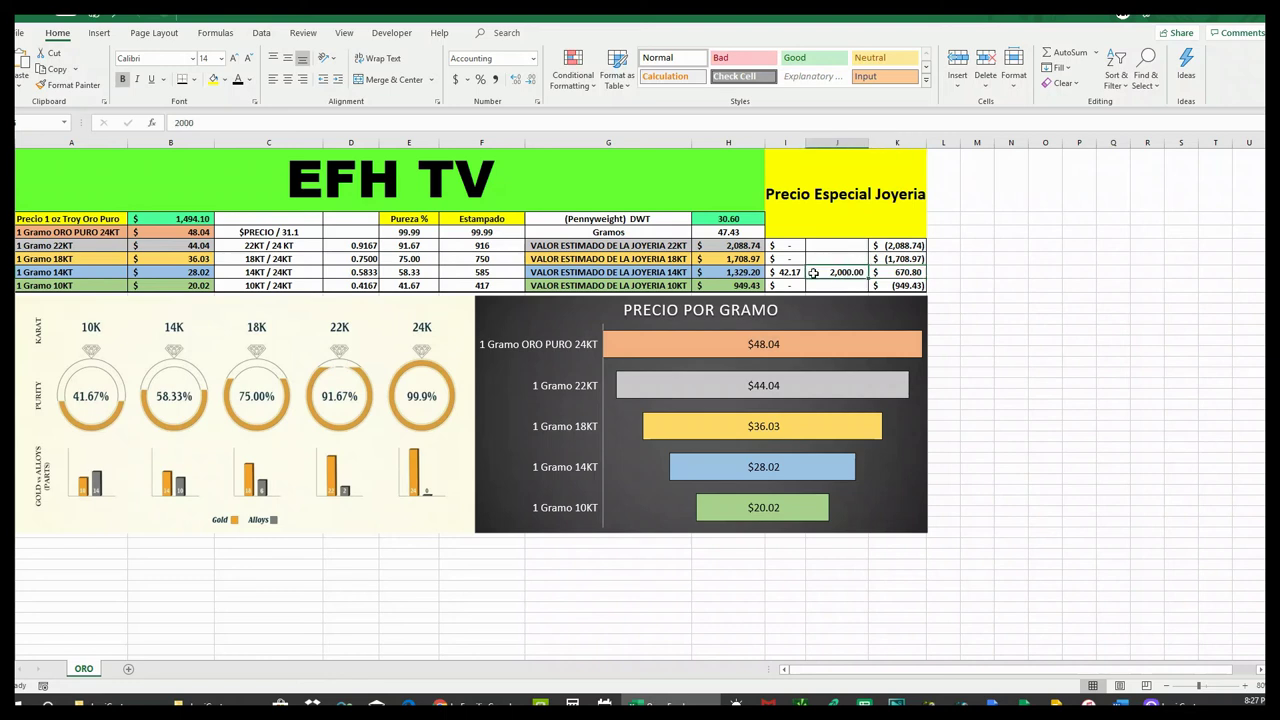
pyautogui.click(796, 272)
pyautogui.click(845, 272)
pyautogui.click(890, 272)
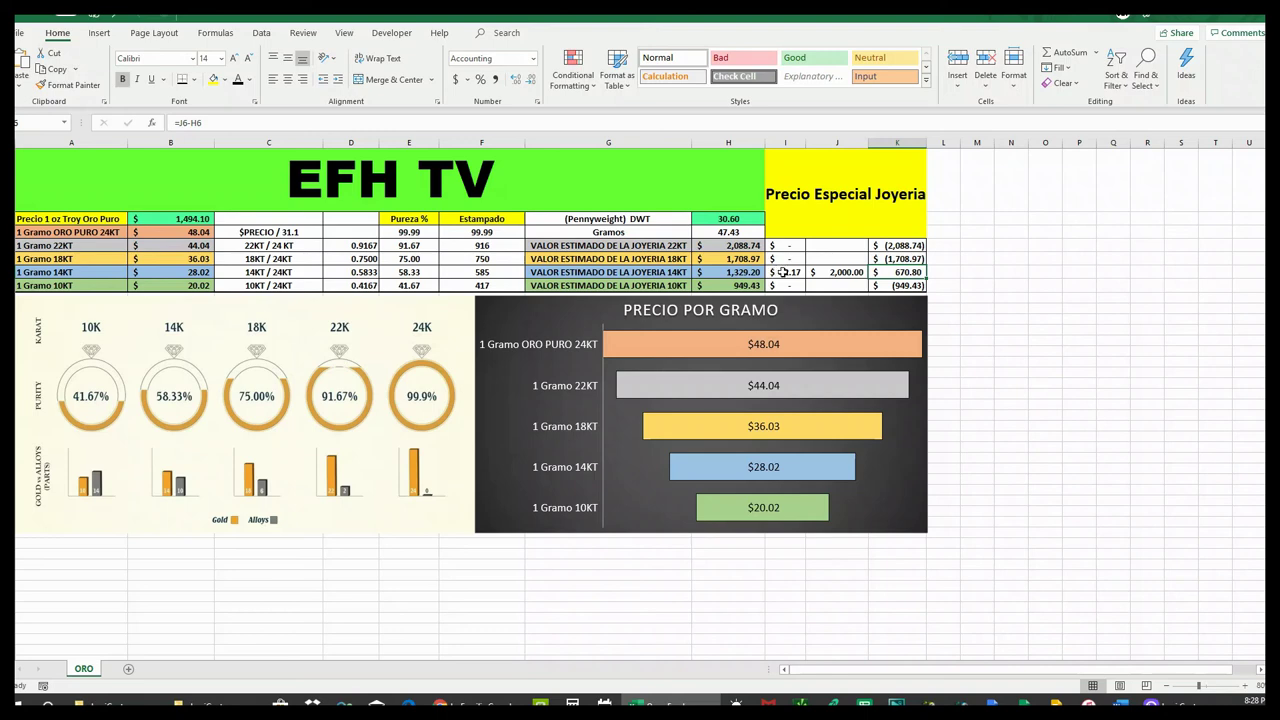
# - Minimize the gold calculator workbook and the browser window with the bracelet's Facebook post to show the desktop
pyautogui.click(1203, 14)
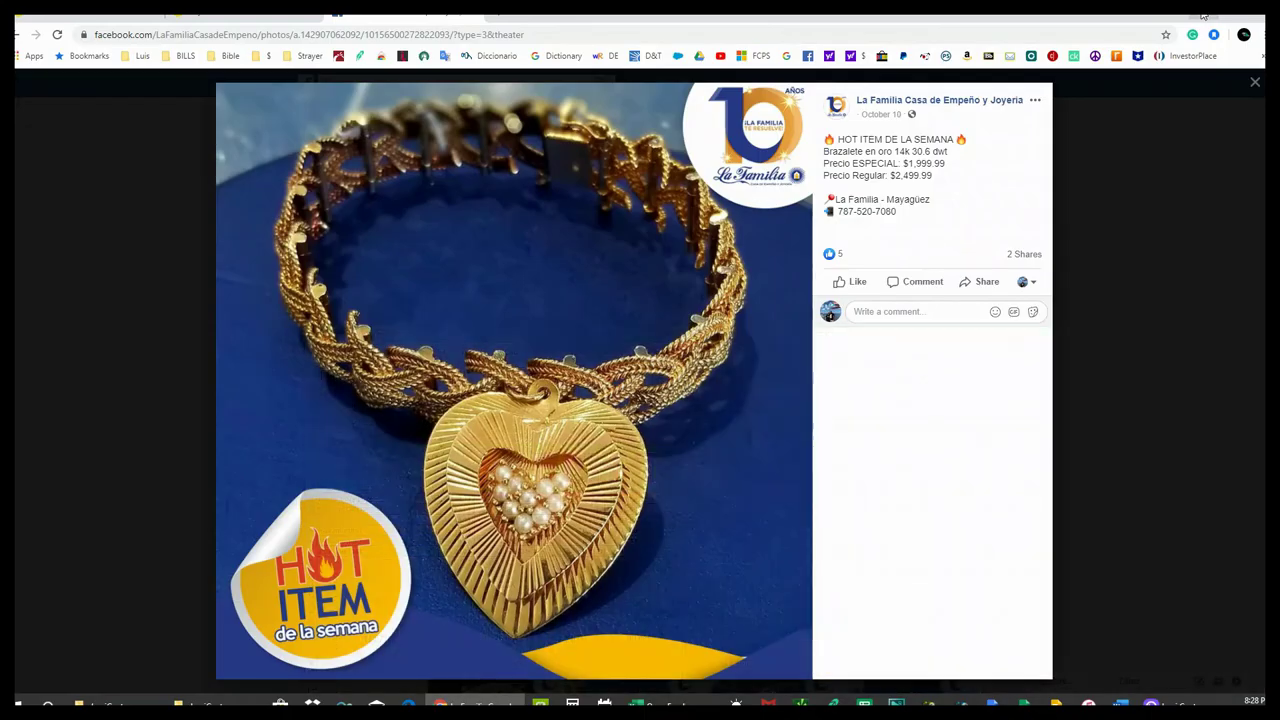
pyautogui.click(1199, 14)
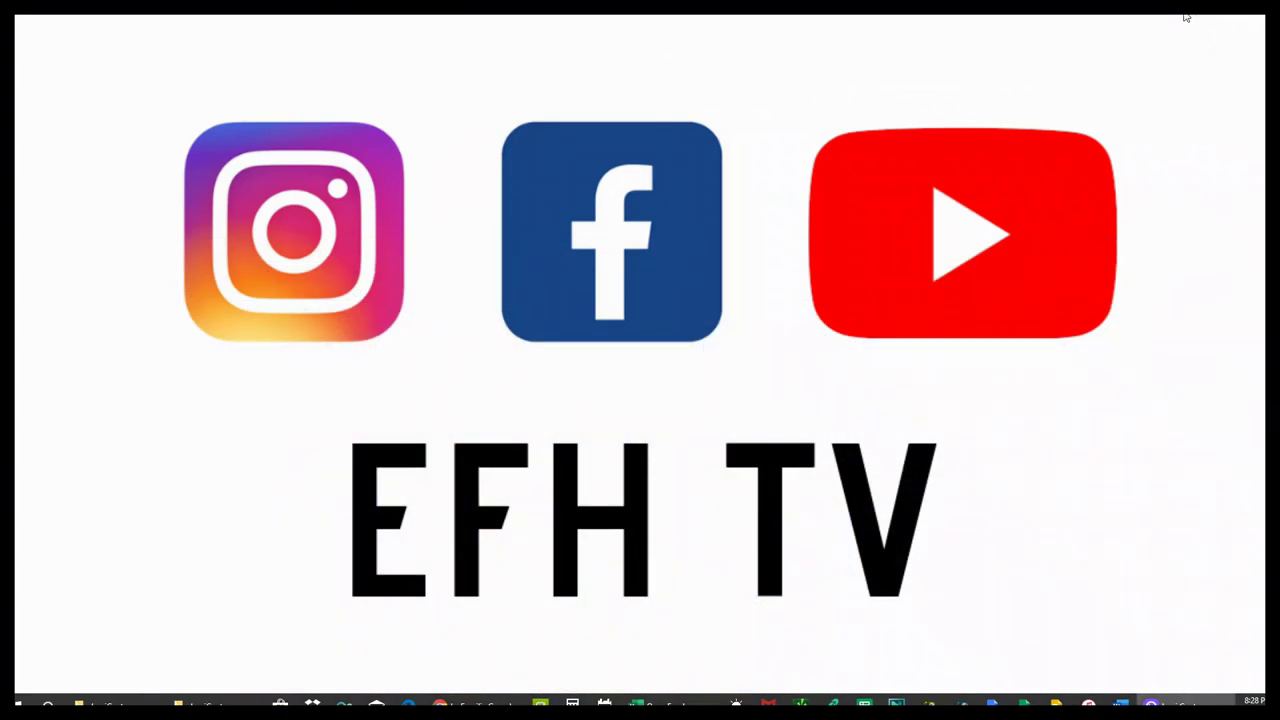